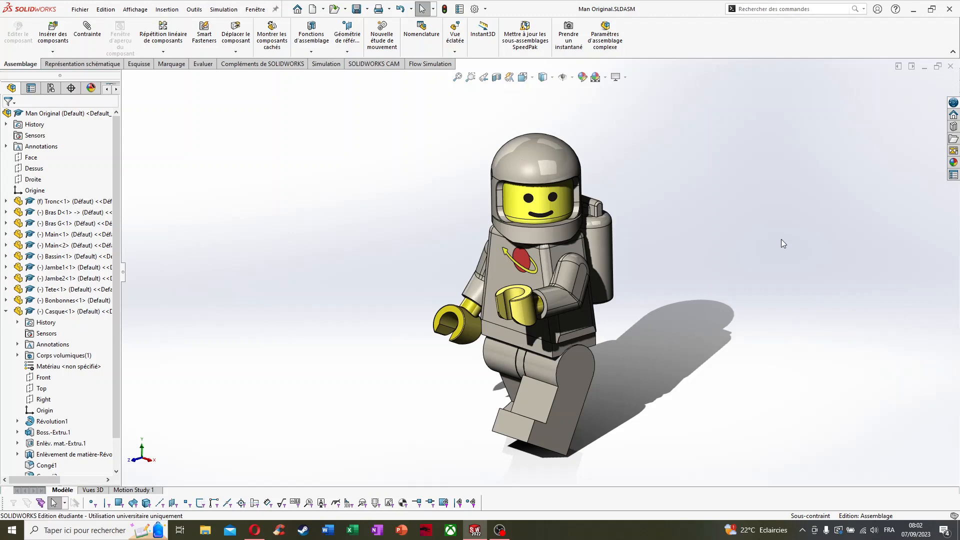
# Create a new assembly document
pyautogui.moveTo(688, 232); pyautogui.dragTo(660, 218, button='middle')
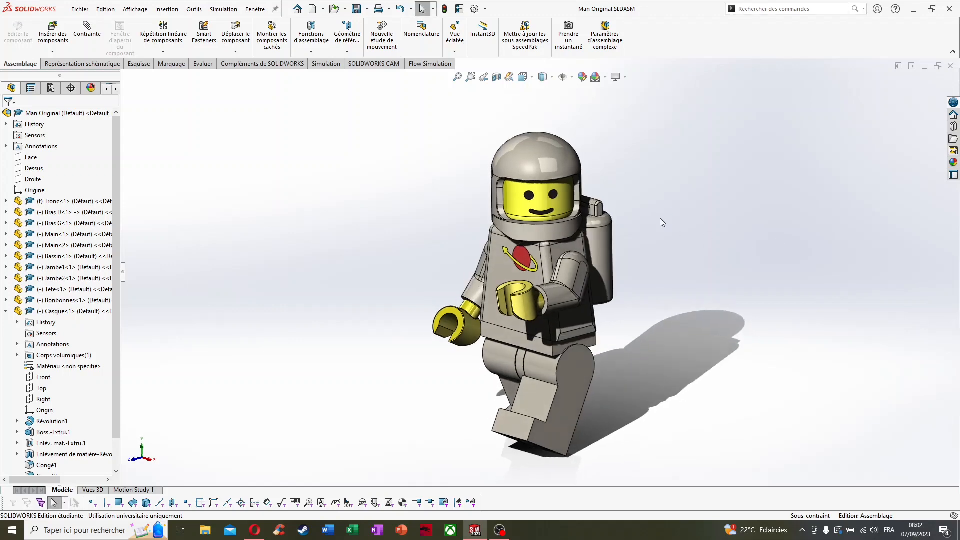
pyautogui.click(90, 14)
pyautogui.click(95, 23)
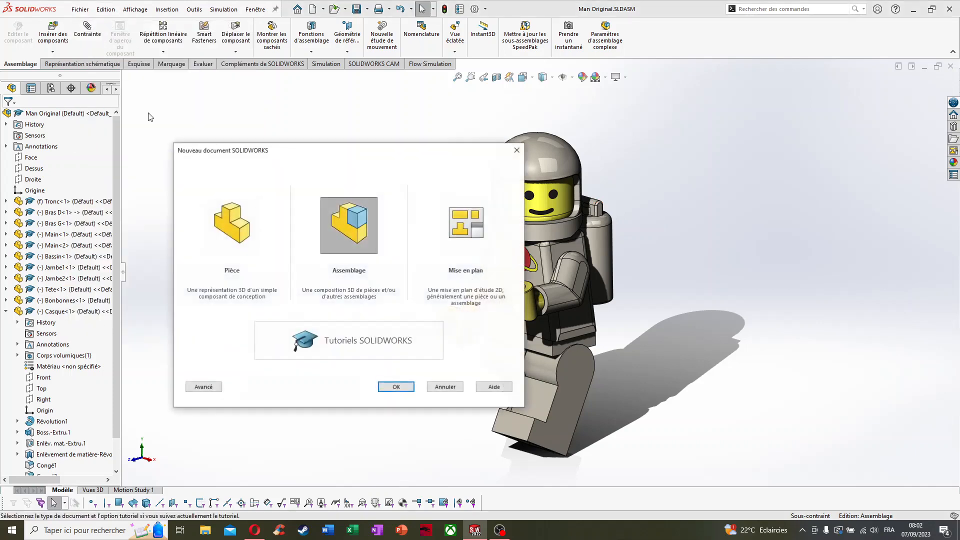
pyautogui.click(363, 236)
pyautogui.click(395, 386)
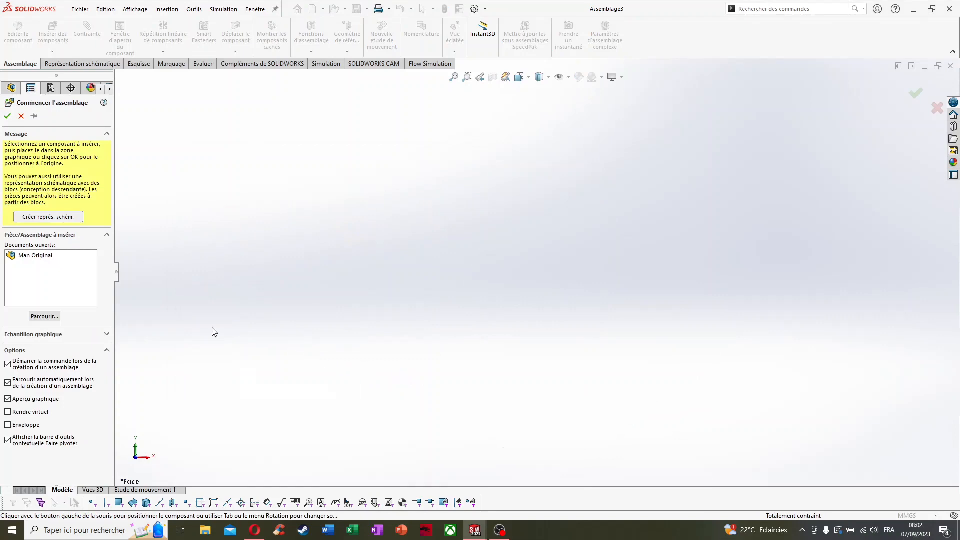
# Insert all the part files from Bassin.SLDPRT to Tronc.SLDPRT of the Lego man folder into the assembly
pyautogui.click(54, 317)
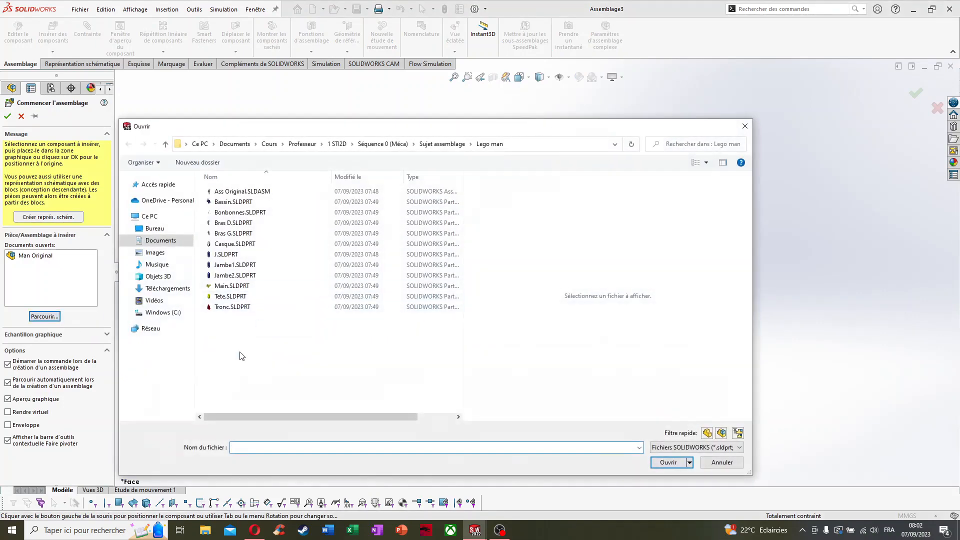
pyautogui.moveTo(240, 351); pyautogui.dragTo(313, 203)
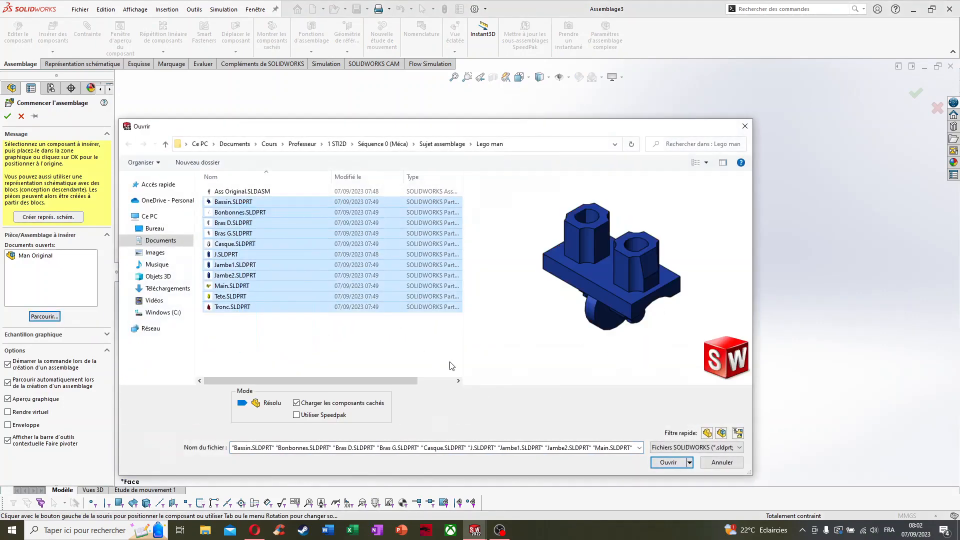
pyautogui.click(668, 462)
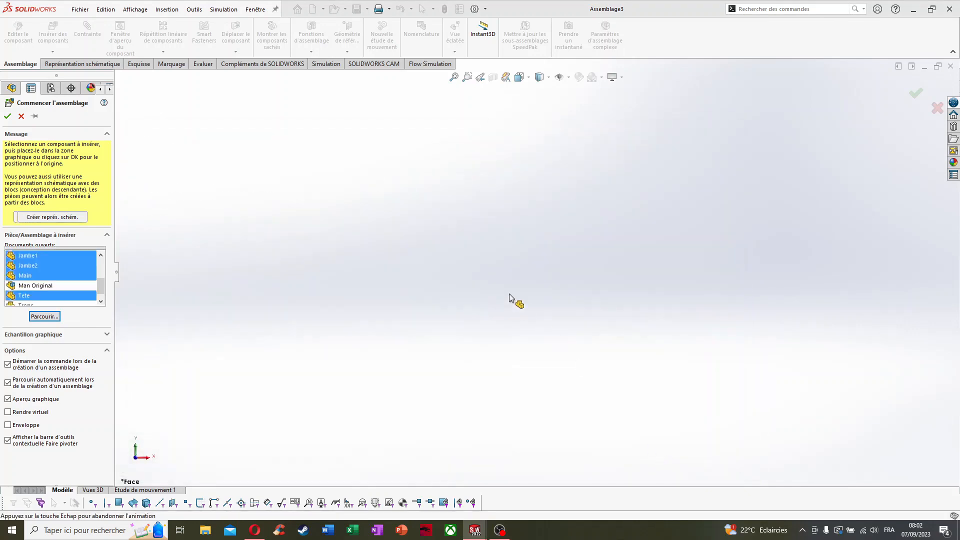
pyautogui.click(491, 256)
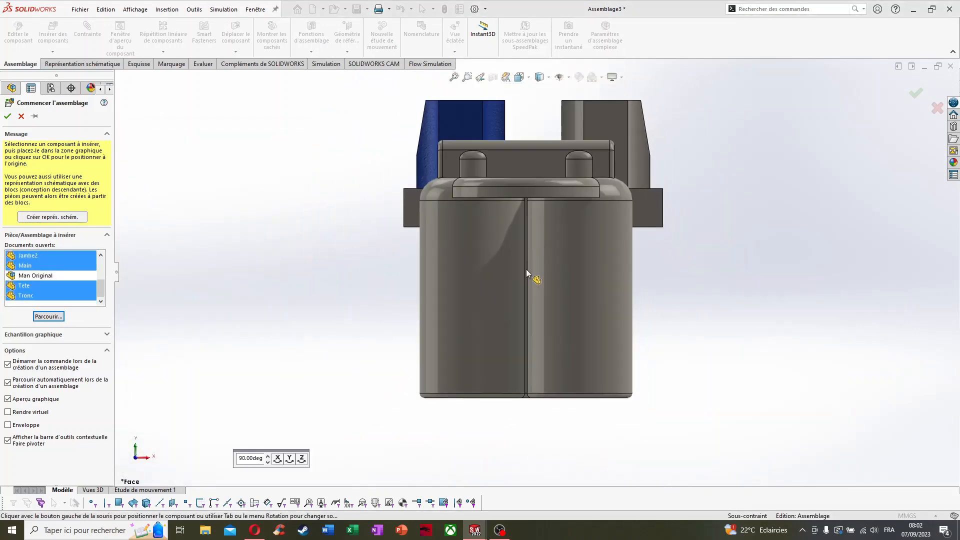
pyautogui.click(293, 213)
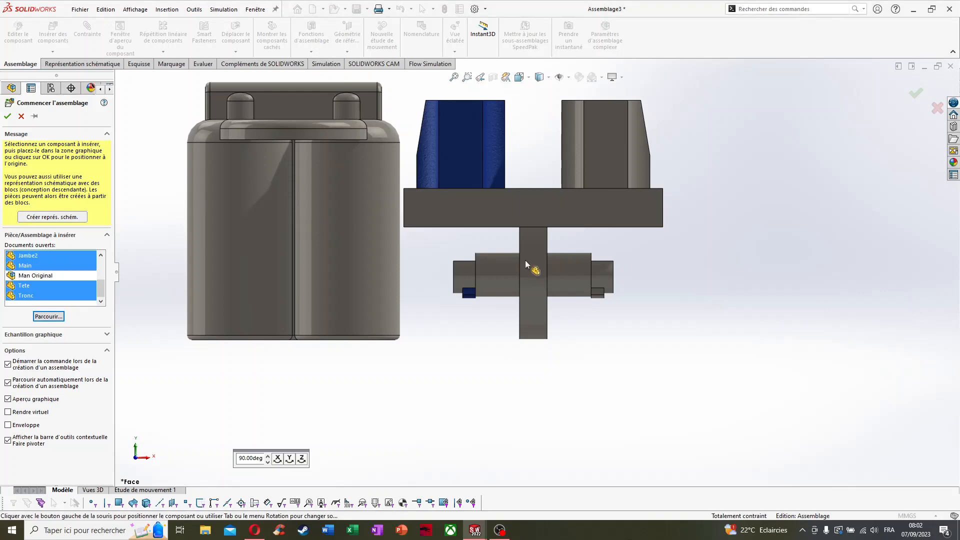
pyautogui.click(689, 229)
pyautogui.click(673, 228)
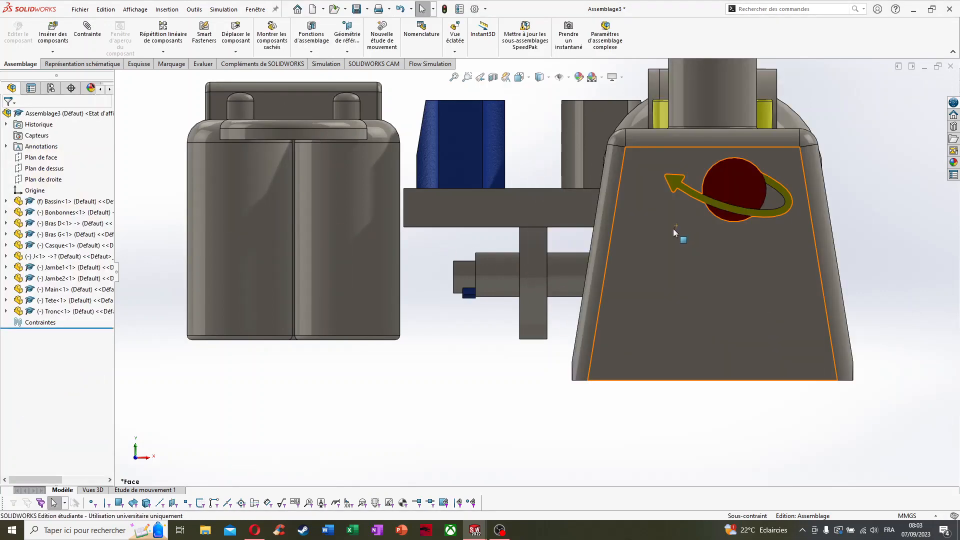
# Move the Casque helmet freely off the blue leg, to a clear spot above the grey legs
pyautogui.moveTo(594, 264); pyautogui.dragTo(572, 274, button='middle')
pyautogui.scroll(4, 490, 263)
pyautogui.click(690, 245)
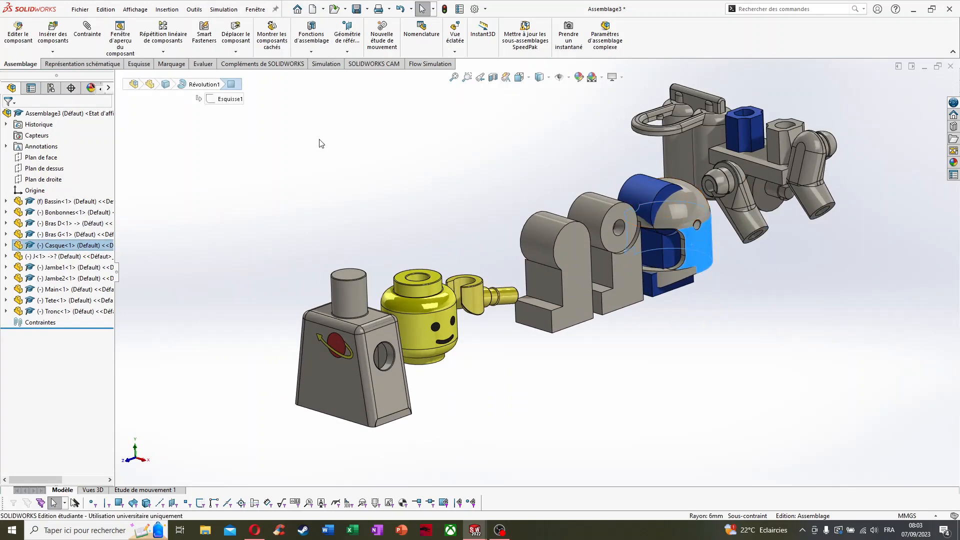
pyautogui.click(236, 35)
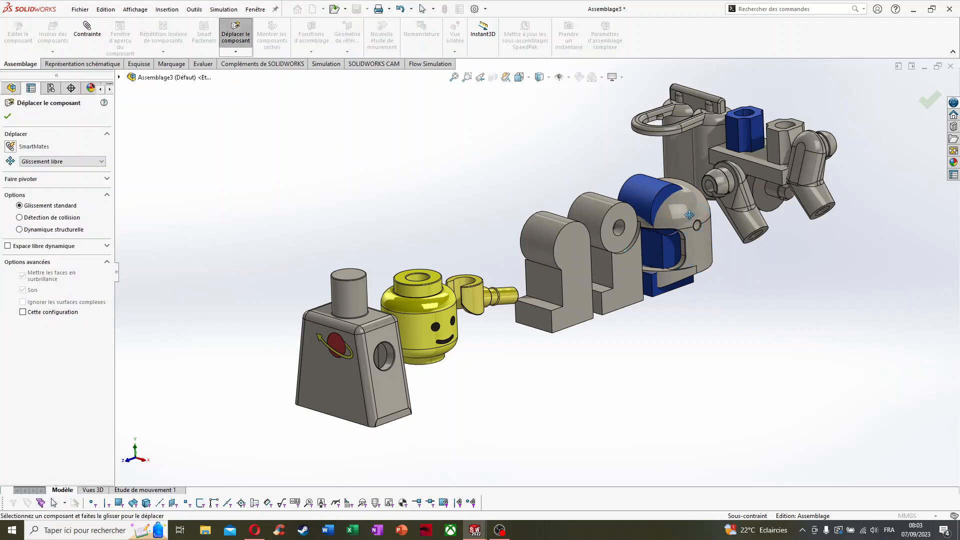
pyautogui.click(44, 161)
pyautogui.click(44, 162)
pyautogui.moveTo(685, 219); pyautogui.dragTo(559, 154)
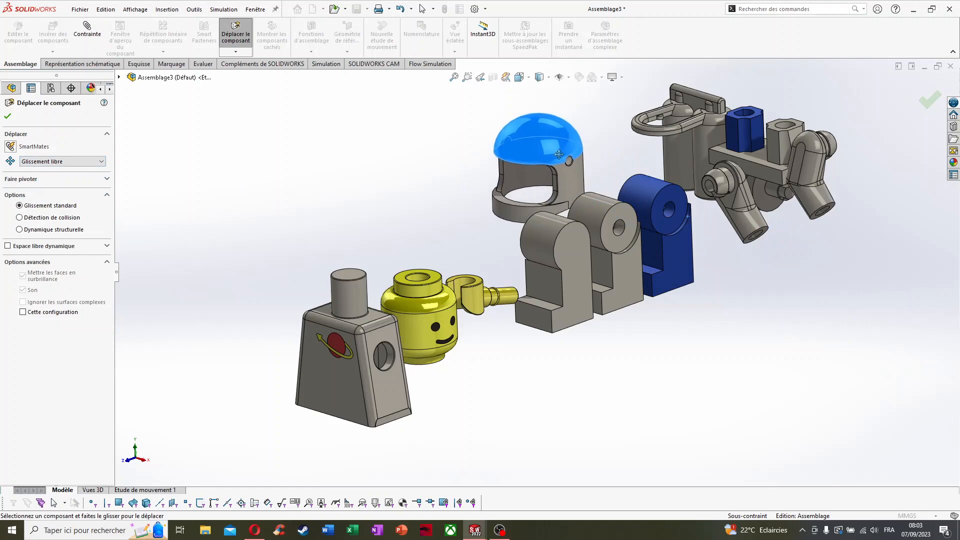
# Spread the blue leg and the two grey legs apart so that they stand separately
pyautogui.moveTo(654, 213); pyautogui.dragTo(671, 205)
pyautogui.moveTo(563, 258); pyautogui.dragTo(550, 255)
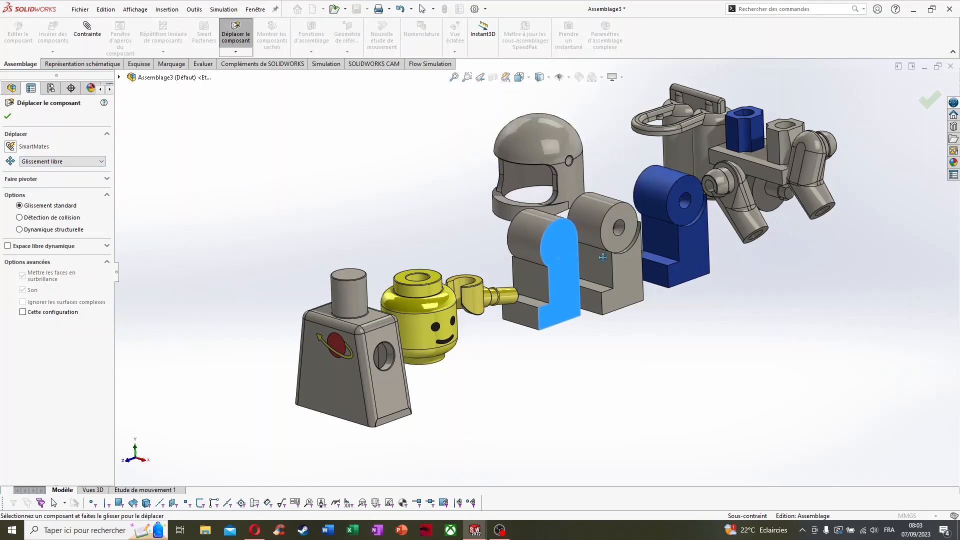
pyautogui.moveTo(594, 256)
pyautogui.mouseDown(button='middle')
pyautogui.moveTo(609, 256)
pyautogui.moveTo(603, 268)
pyautogui.mouseUp(button='middle')
pyautogui.moveTo(603, 269); pyautogui.dragTo(614, 268)
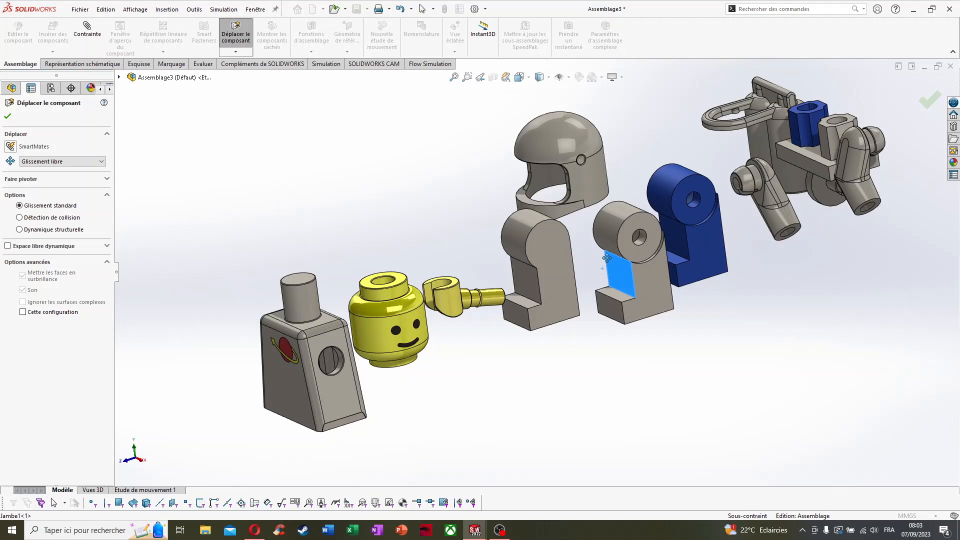
pyautogui.moveTo(597, 225)
pyautogui.mouseDown(button='middle')
pyautogui.moveTo(689, 237)
pyautogui.moveTo(606, 221)
pyautogui.mouseUp(button='middle')
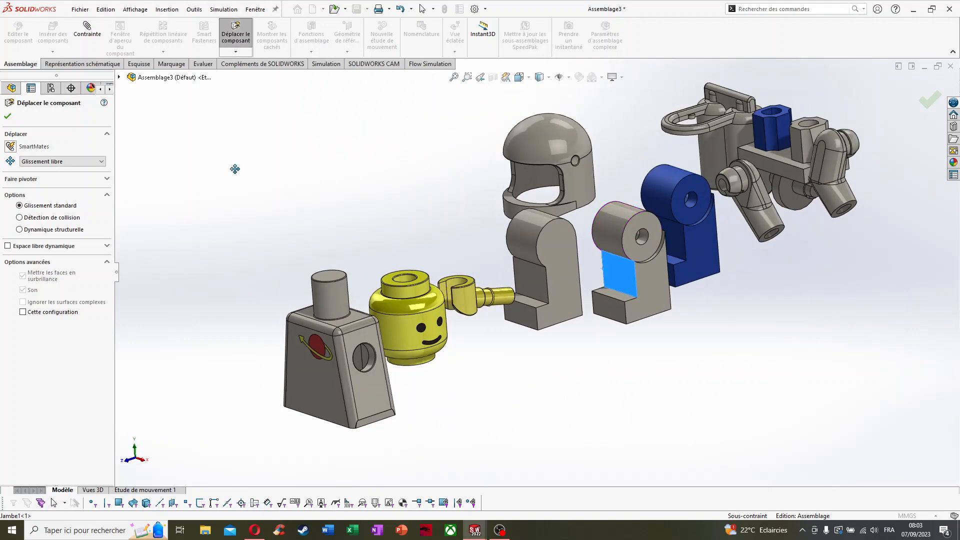
pyautogui.click(7, 117)
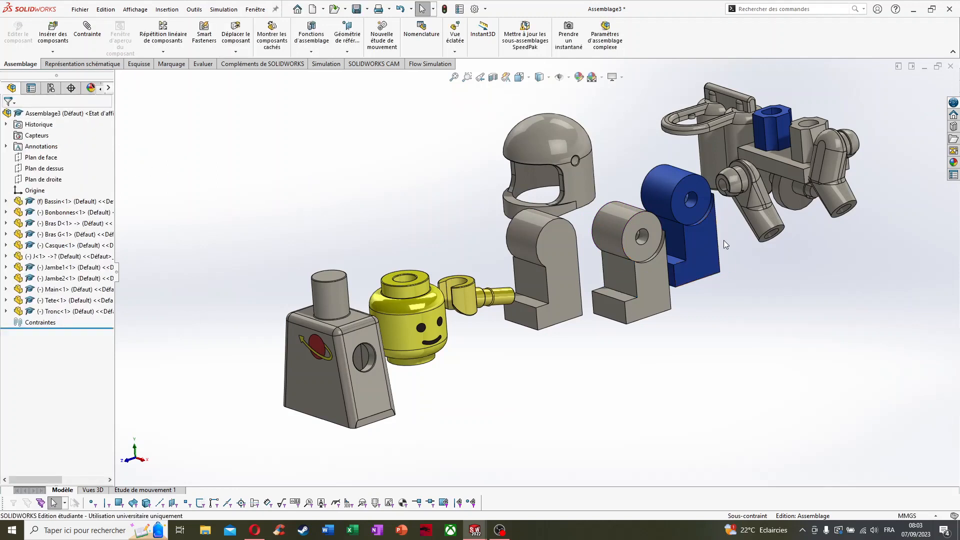
# Delete the blue leg component J from the assembly
pyautogui.click(691, 233)
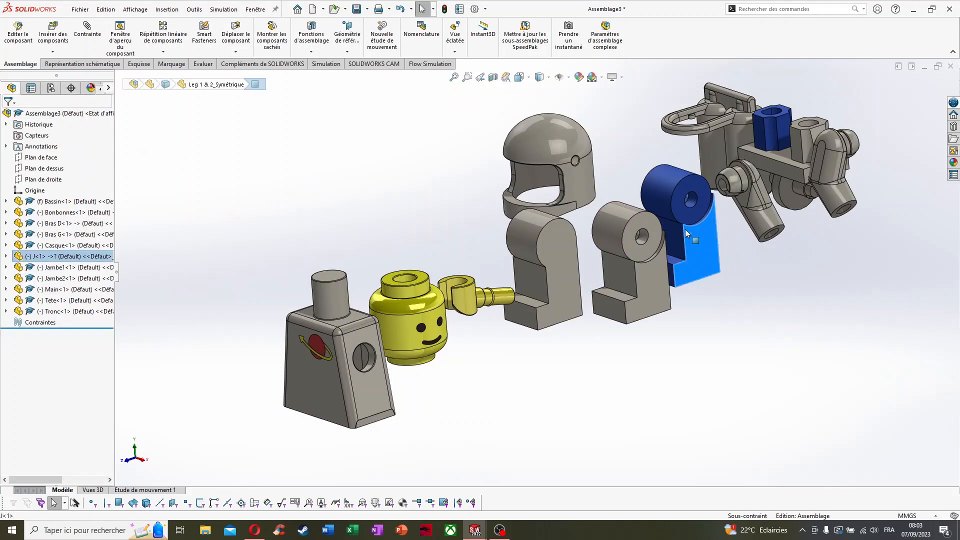
pyautogui.press('Delete')
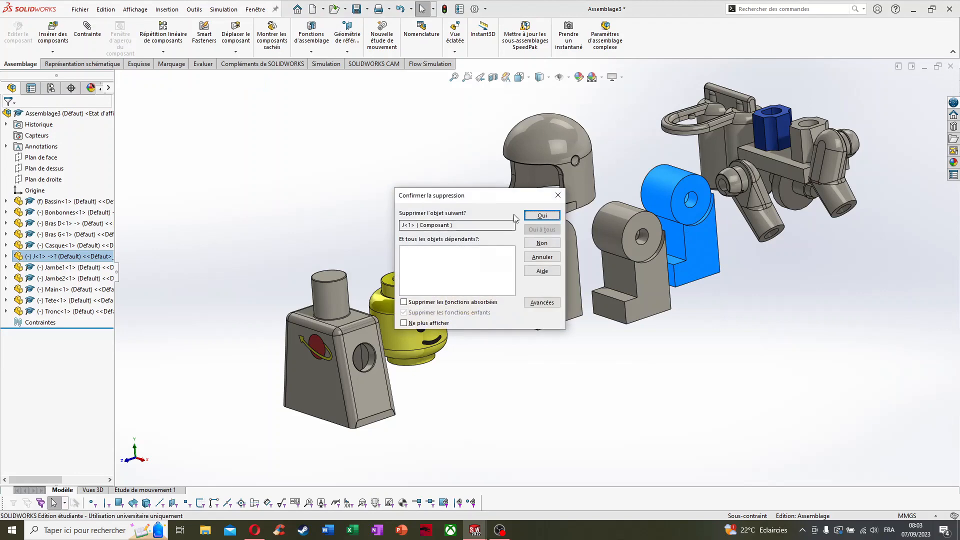
pyautogui.click(538, 214)
# Add a concentric mate between the torso's neck cylinder and the hole in the top of the head
pyautogui.moveTo(590, 233); pyautogui.dragTo(747, 179, button='middle')
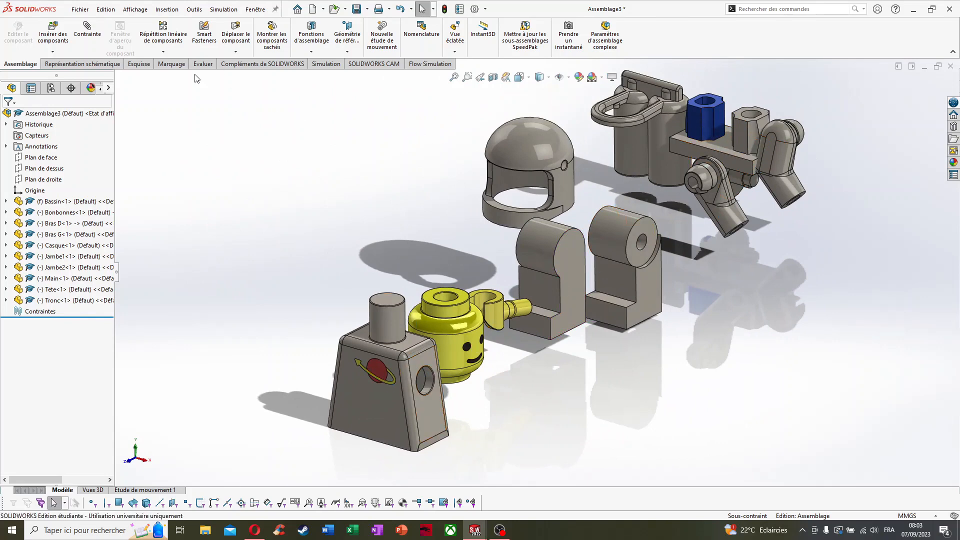
pyautogui.click(87, 40)
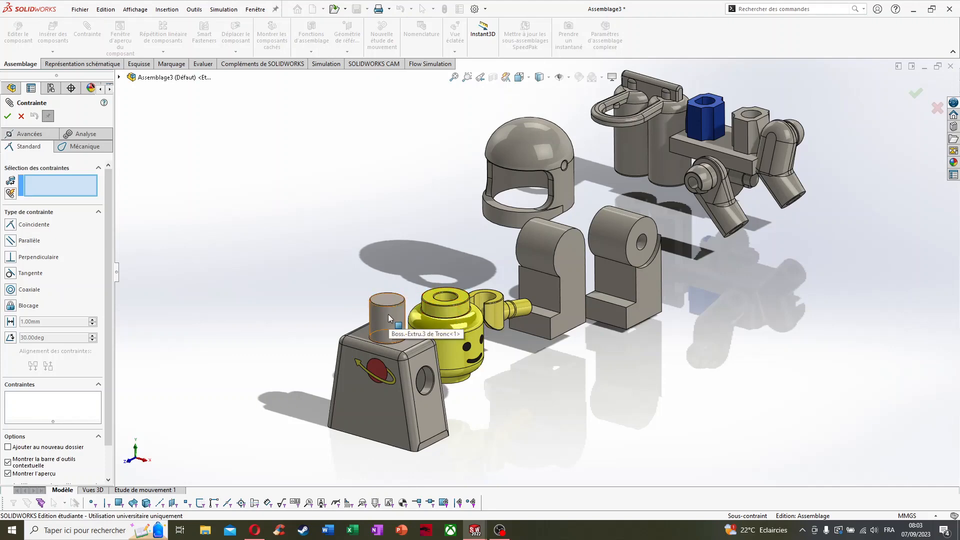
pyautogui.scroll(-4, 380, 305)
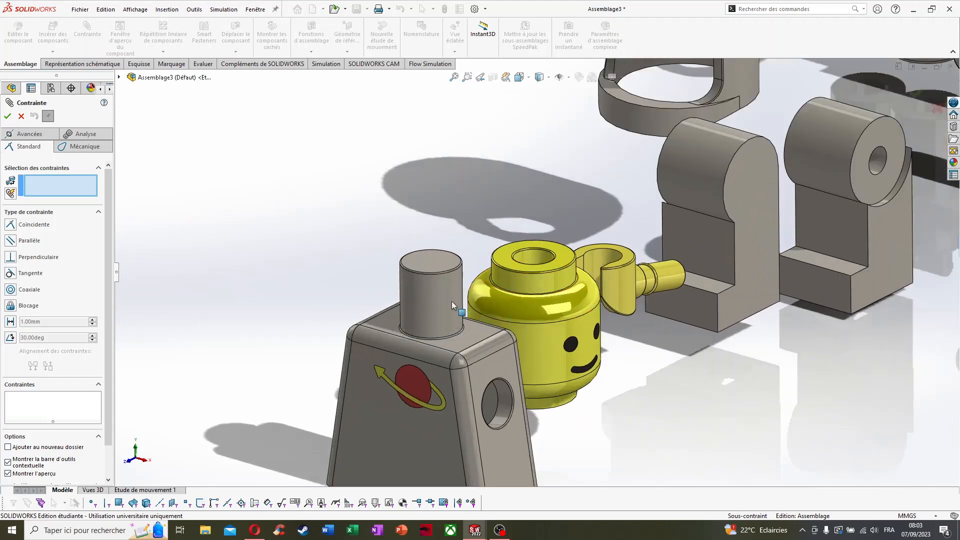
pyautogui.click(419, 294)
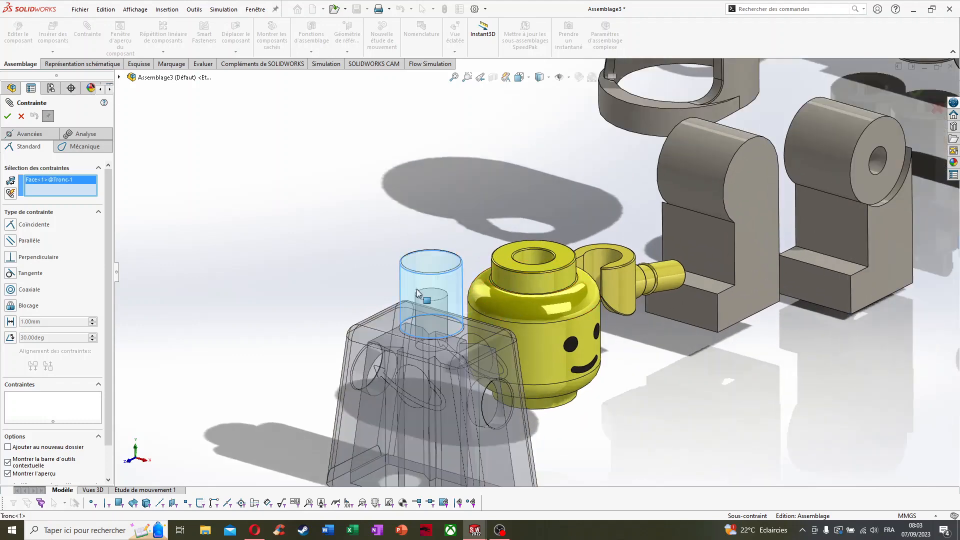
pyautogui.click(536, 257)
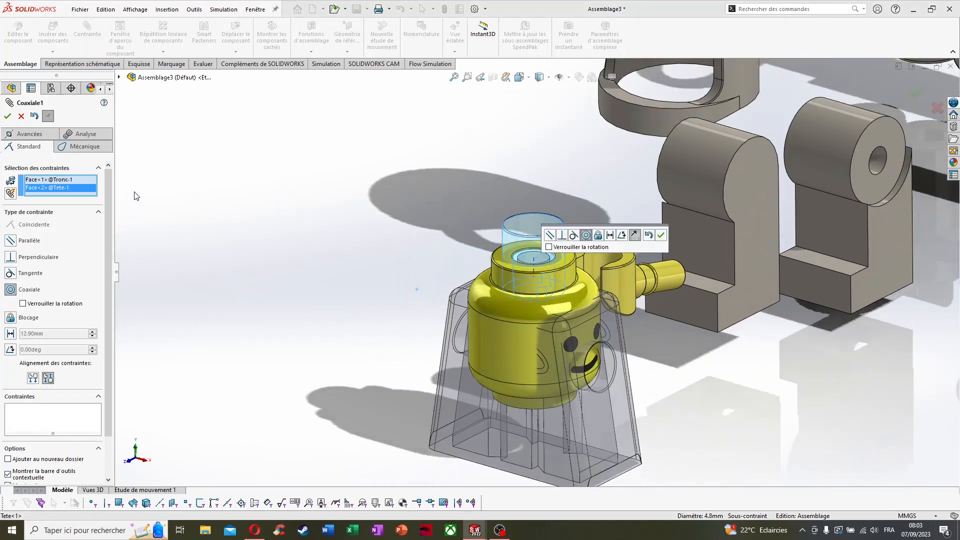
pyautogui.click(8, 117)
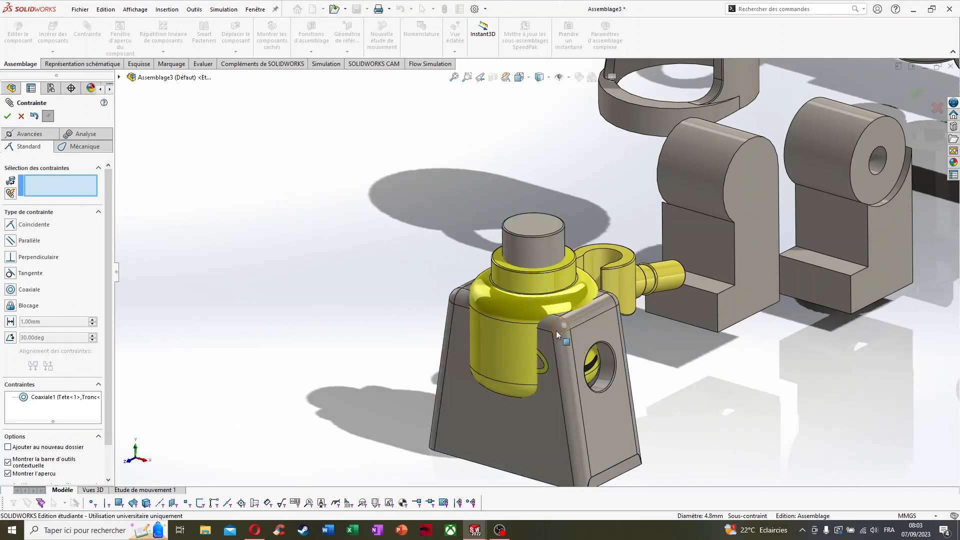
# Move the head up along the neck axis until it sits clear above the torso
pyautogui.moveTo(557, 331); pyautogui.dragTo(548, 353, button='middle')
pyautogui.moveTo(588, 300); pyautogui.dragTo(591, 279, button='middle')
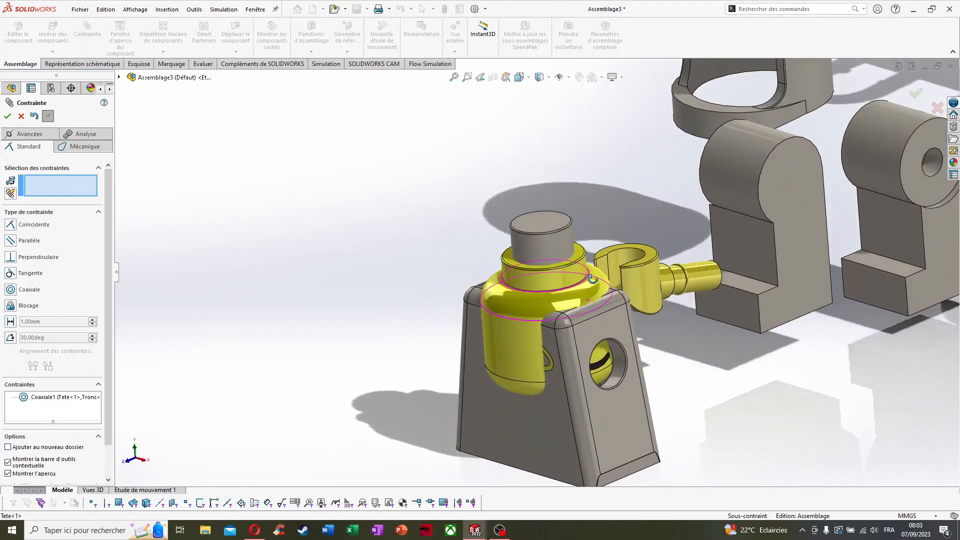
pyautogui.click(21, 116)
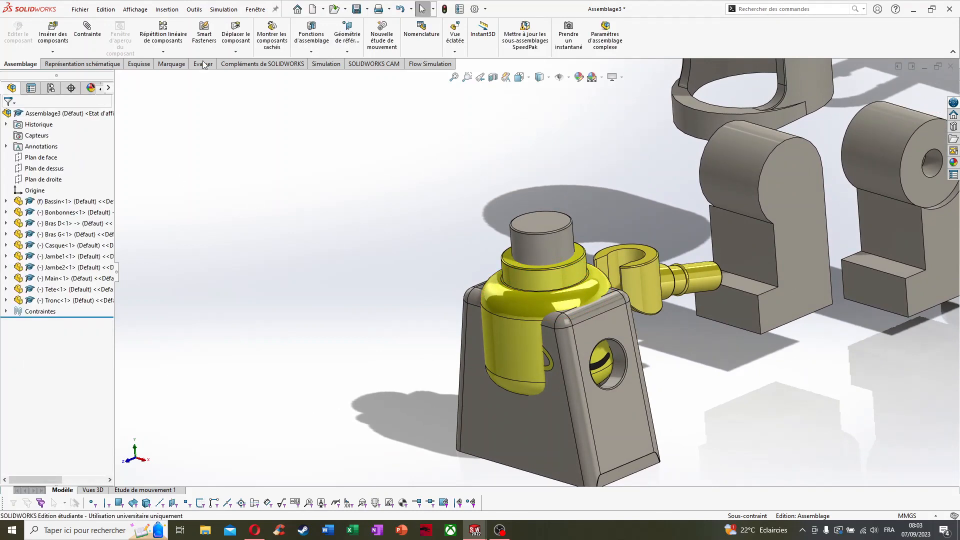
pyautogui.click(234, 52)
pyautogui.moveTo(513, 315); pyautogui.dragTo(483, 182)
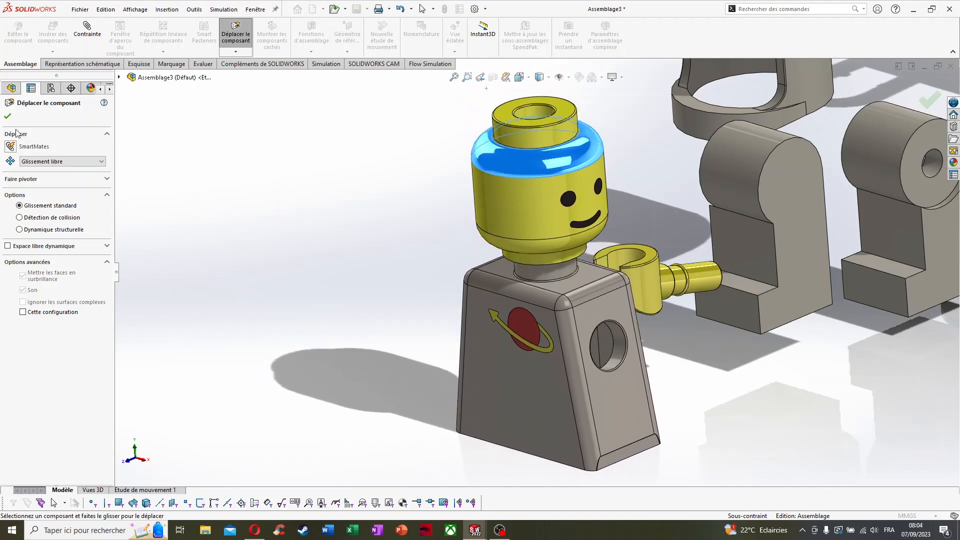
pyautogui.click(7, 116)
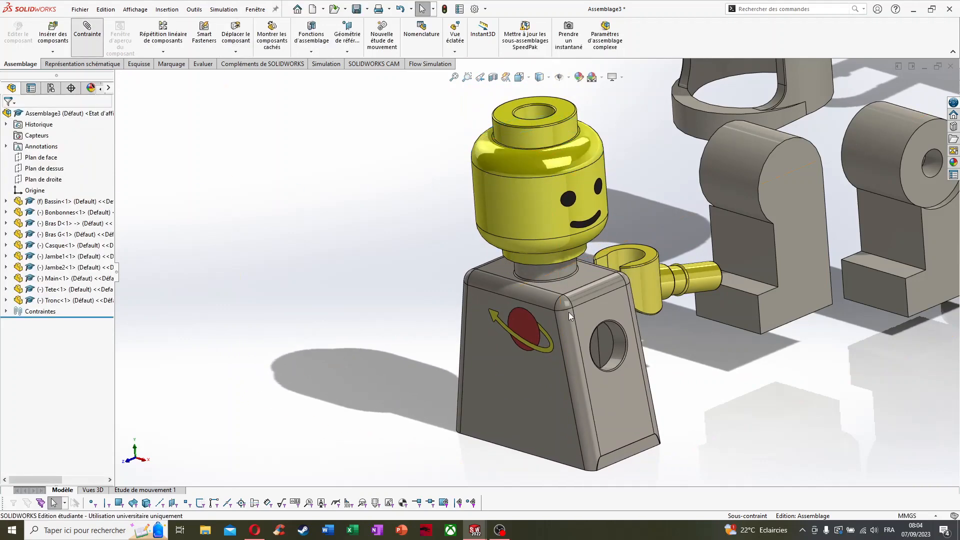
# Add a coincident mate between the torso's top face and the ring-shaped bottom face of the head
pyautogui.click(592, 274)
pyautogui.scroll(-5, 562, 252)
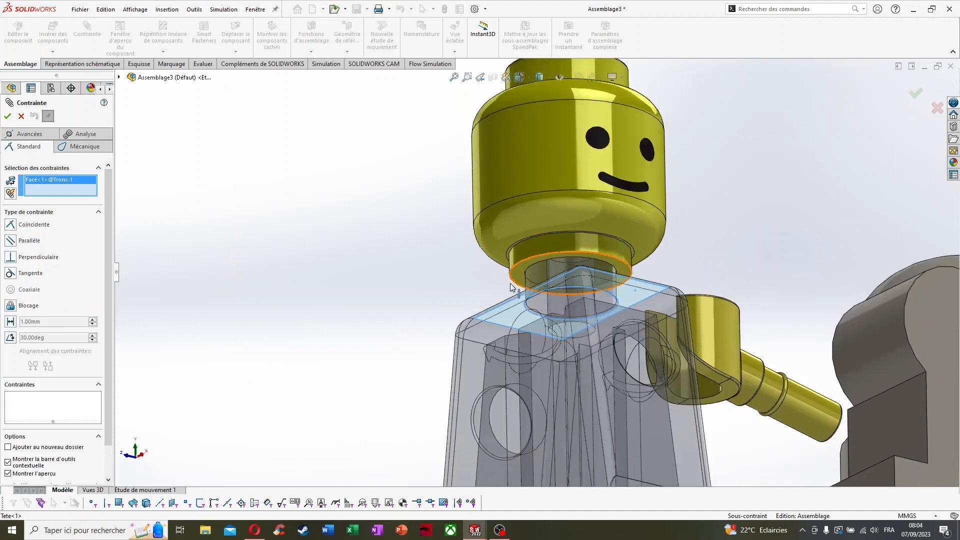
pyautogui.scroll(-2, 511, 284)
pyautogui.click(528, 274)
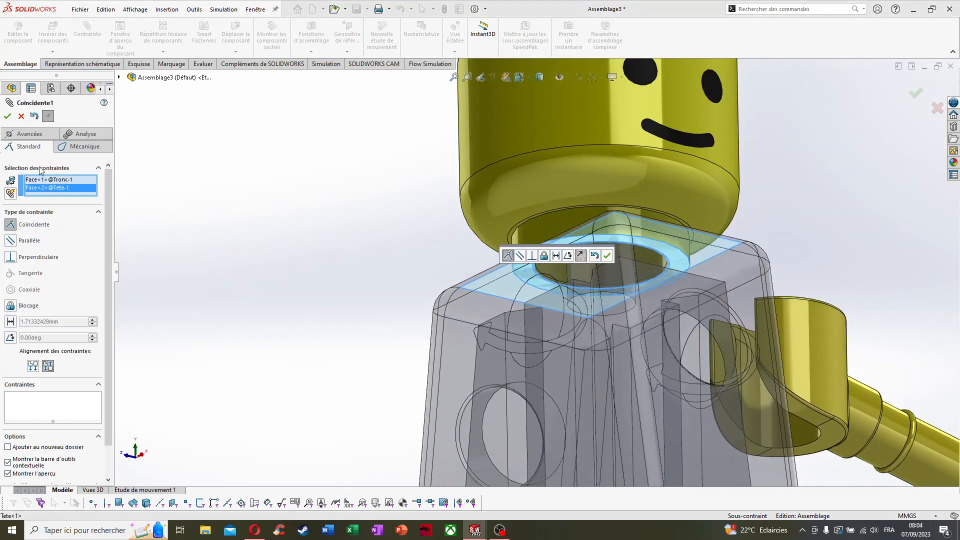
pyautogui.click(9, 117)
pyautogui.click(7, 116)
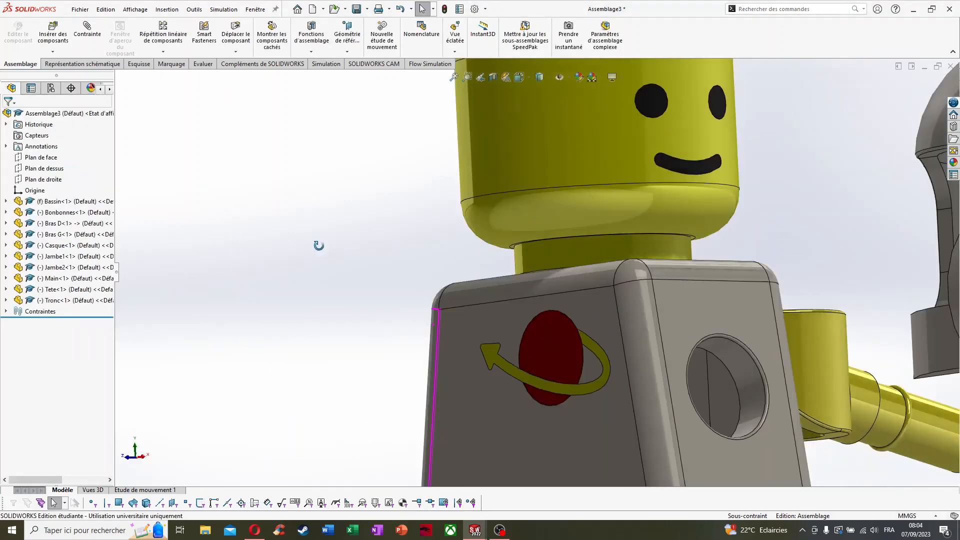
# Move the joined head and torso upward, clear of the yellow hand
pyautogui.scroll(5, 337, 268)
pyautogui.click(233, 39)
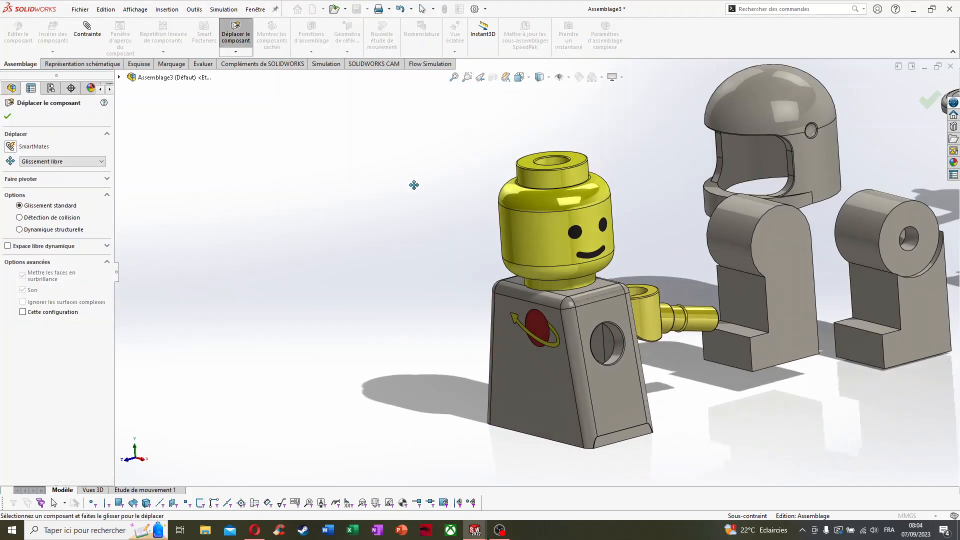
pyautogui.moveTo(529, 226); pyautogui.dragTo(546, 55)
pyautogui.moveTo(510, 195); pyautogui.dragTo(517, 239, button='middle')
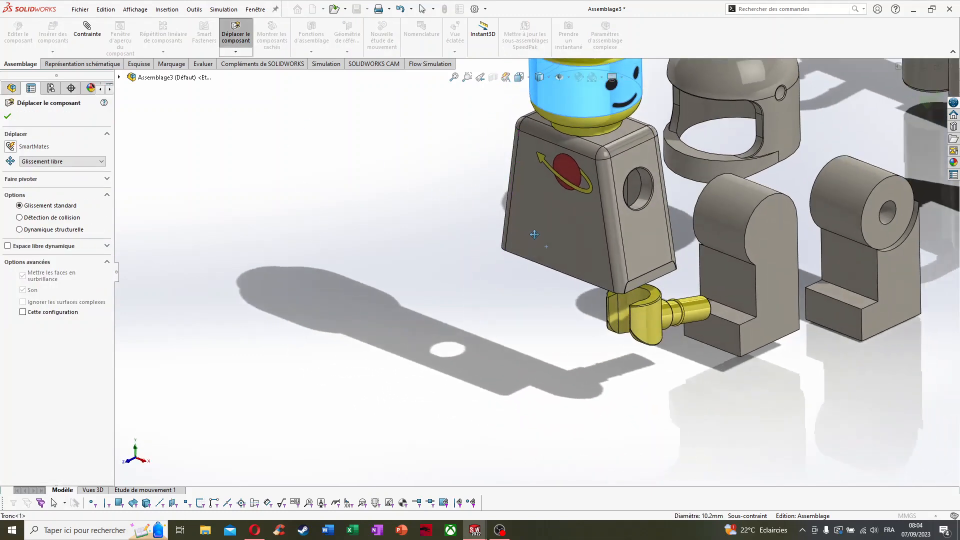
pyautogui.moveTo(534, 234); pyautogui.dragTo(505, 216)
pyautogui.scroll(1, 505, 216)
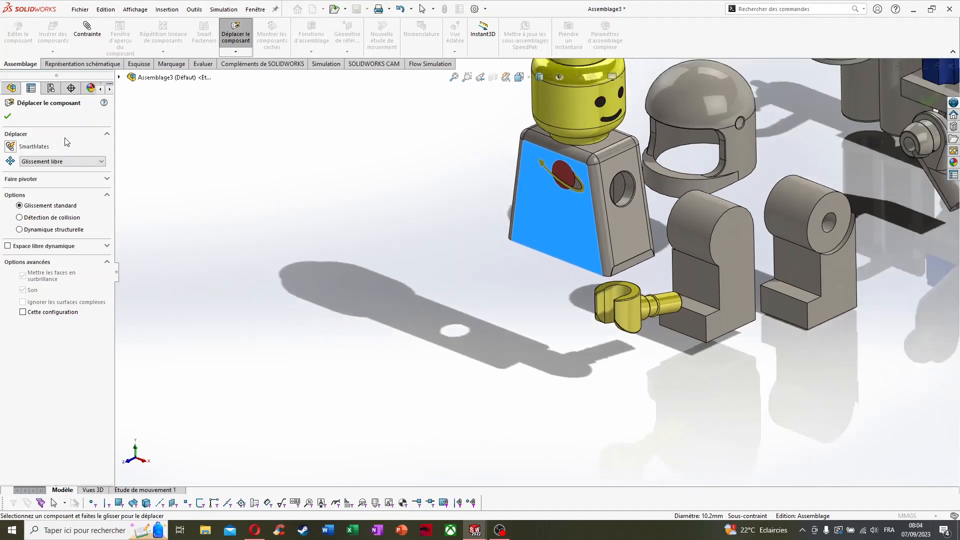
pyautogui.click(12, 119)
pyautogui.scroll(2, 551, 221)
pyautogui.scroll(-1, 596, 242)
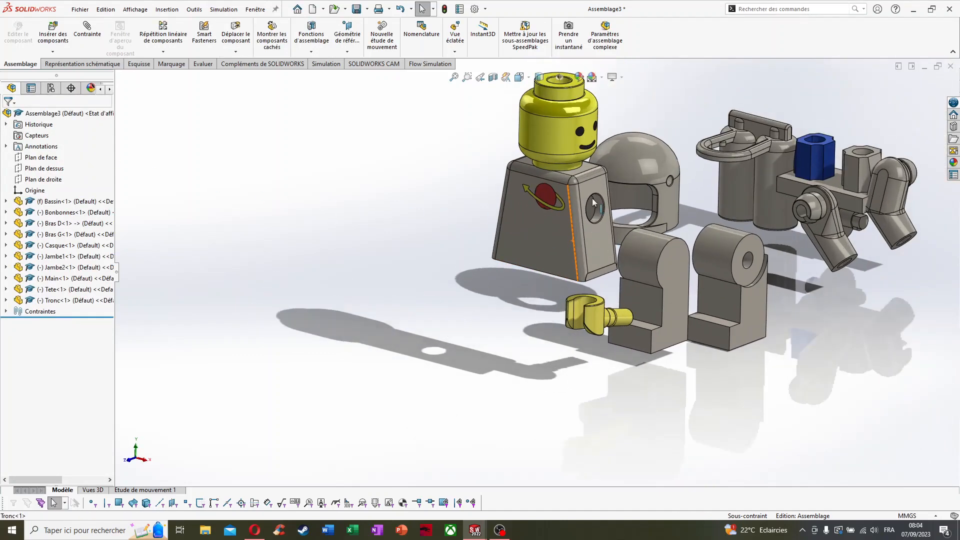
# Fix the torso component in its current position
pyautogui.scroll(1, 545, 239)
pyautogui.scroll(-1, 548, 240)
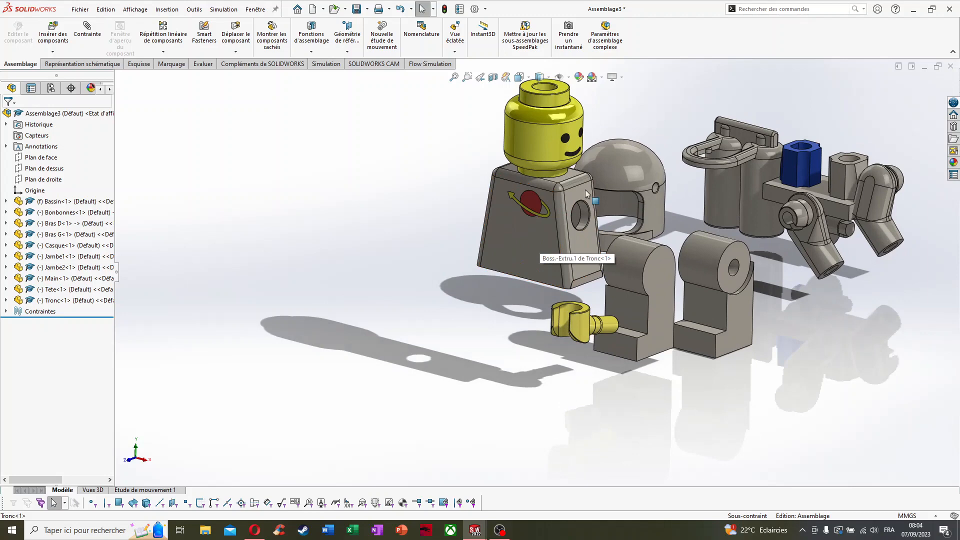
pyautogui.click(527, 236)
pyautogui.rightClick(527, 236)
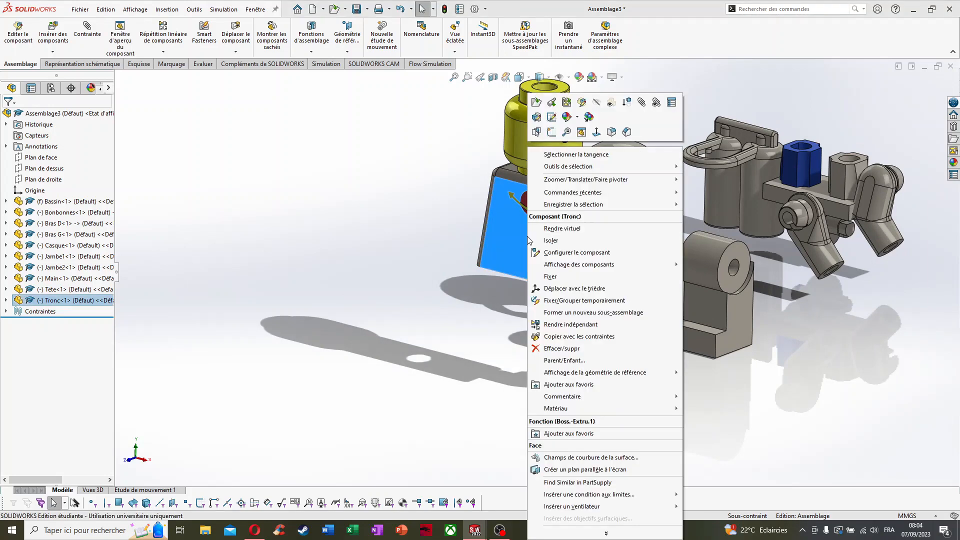
pyautogui.click(549, 277)
# Rotate the head about the neck so the face points toward the front of the torso
pyautogui.scroll(-2, 706, 248)
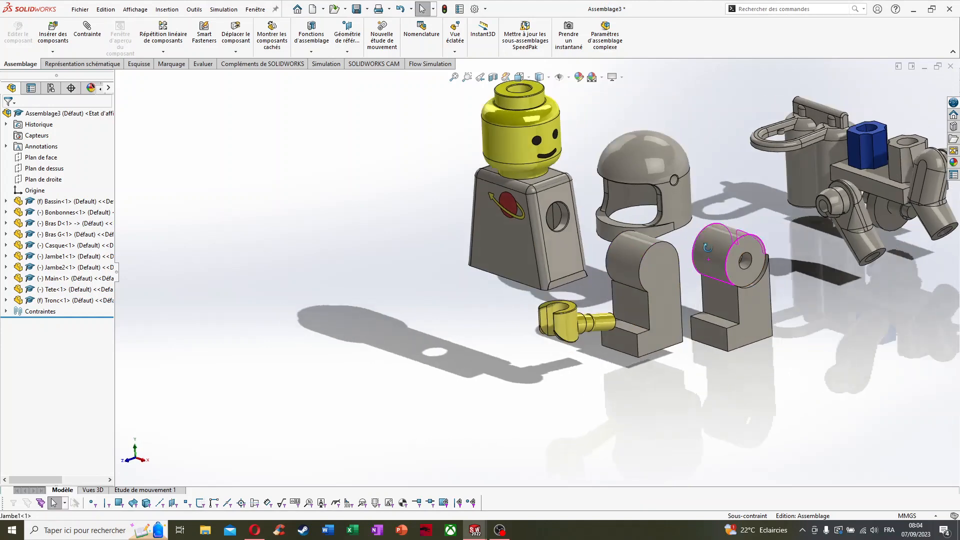
pyautogui.moveTo(707, 248); pyautogui.dragTo(710, 238, button='middle')
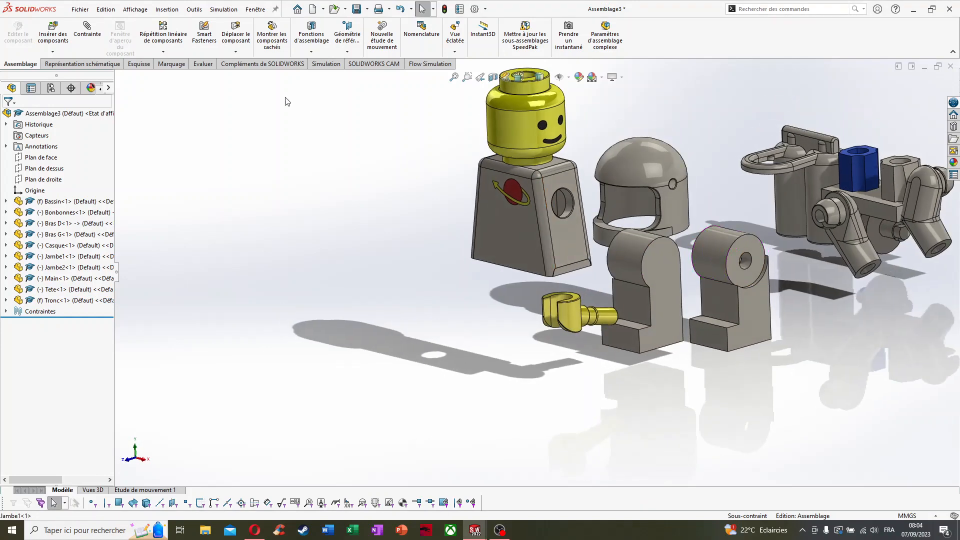
pyautogui.click(235, 53)
pyautogui.click(252, 73)
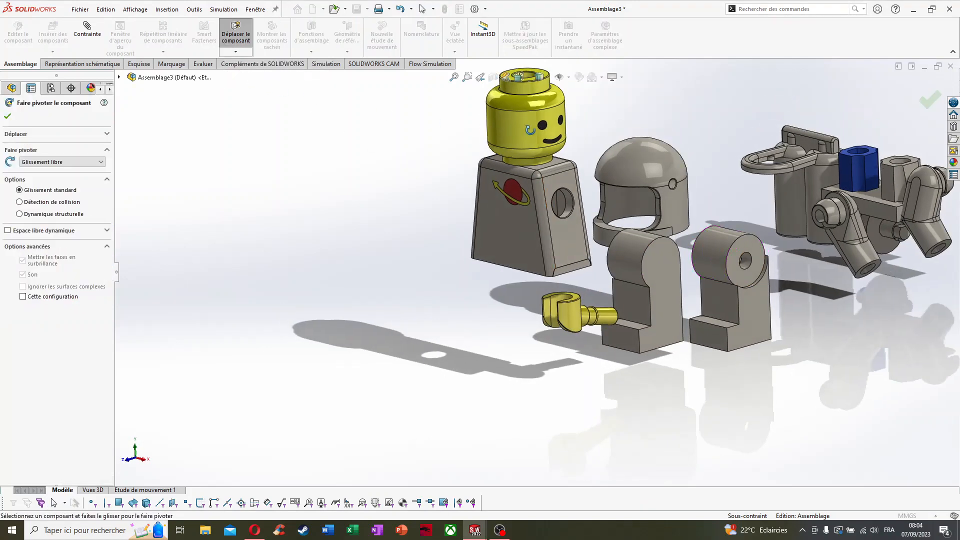
pyautogui.moveTo(529, 131); pyautogui.dragTo(520, 131)
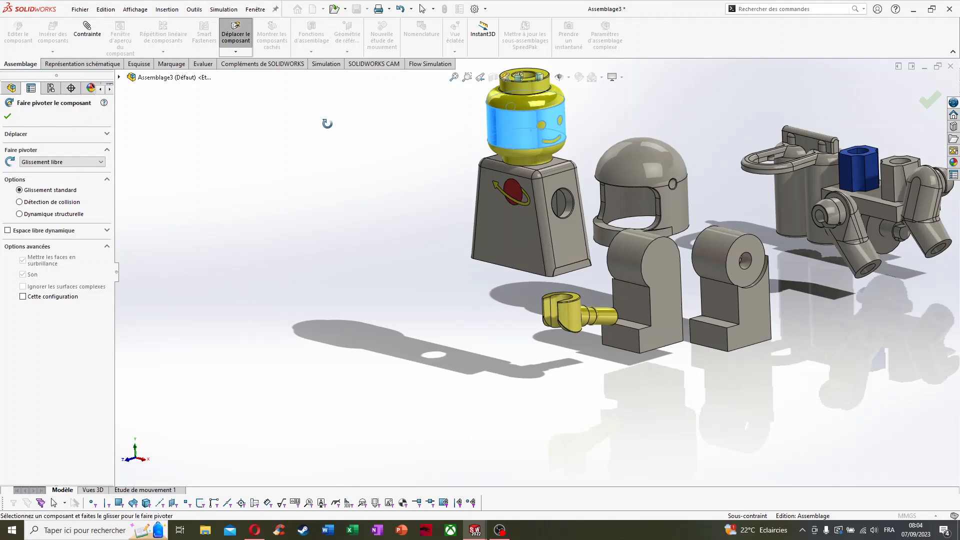
pyautogui.click(7, 118)
# Try to mate the top face of the pelvis plate with the bottom rim face of the torso
pyautogui.moveTo(371, 153); pyautogui.dragTo(421, 145, button='middle')
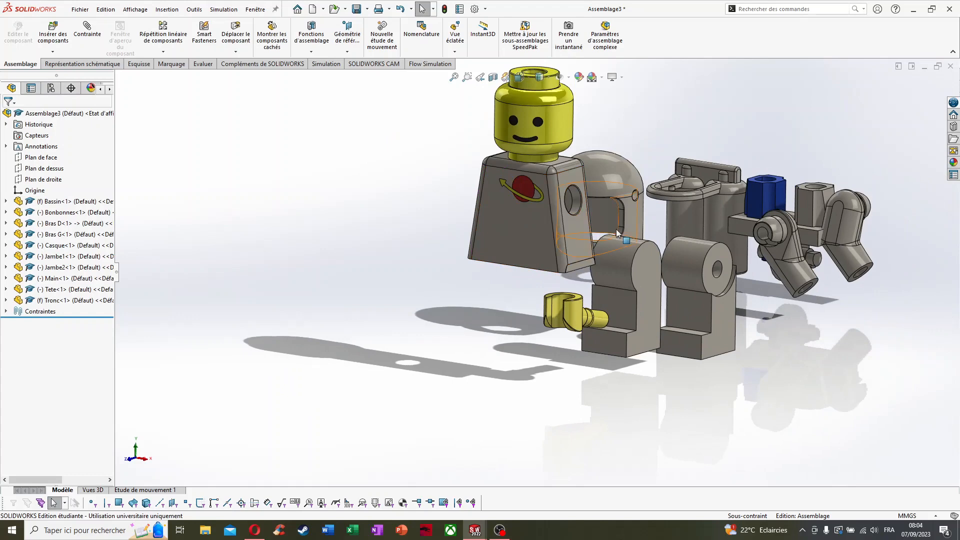
pyautogui.moveTo(618, 233); pyautogui.dragTo(750, 235, button='middle')
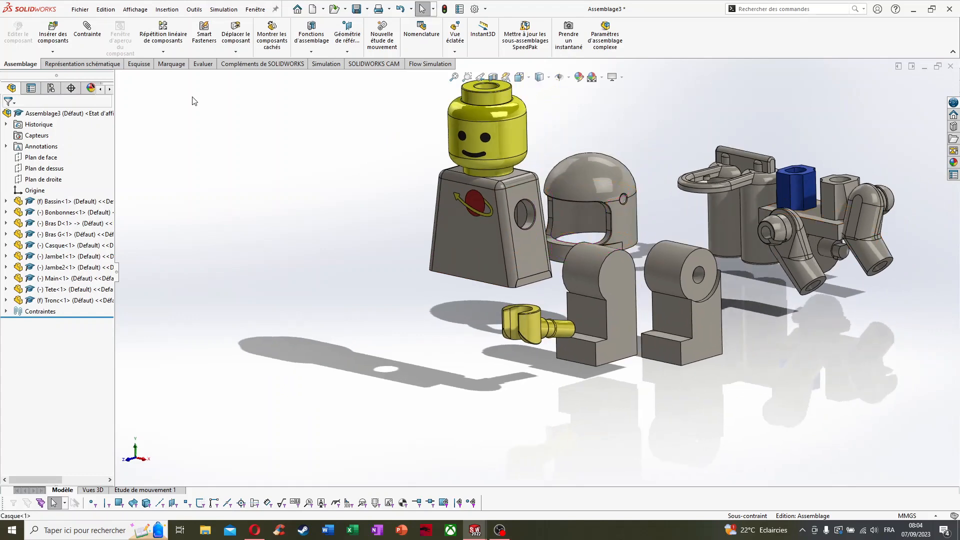
pyautogui.click(87, 30)
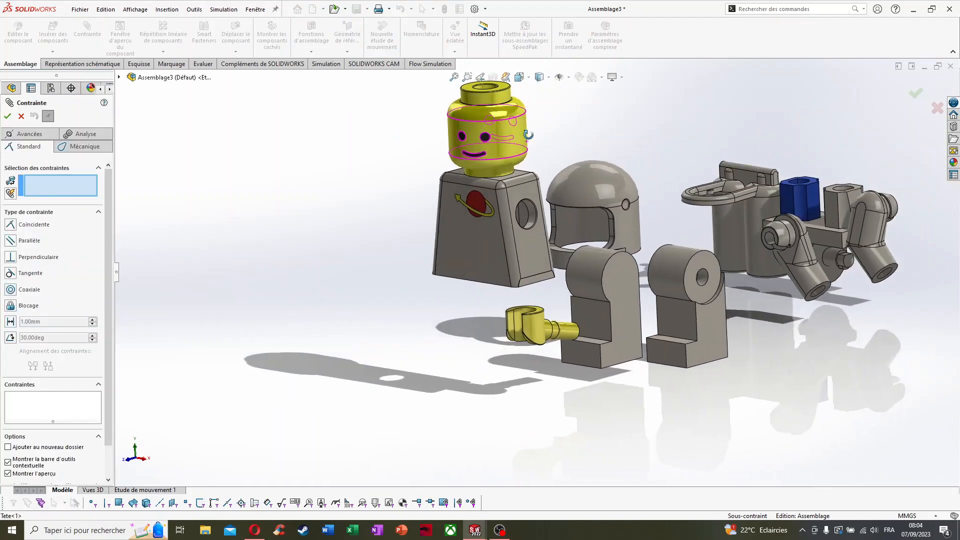
pyautogui.moveTo(529, 134); pyautogui.dragTo(535, 137, button='middle')
pyautogui.scroll(-4, 800, 215)
pyautogui.moveTo(795, 218); pyautogui.dragTo(625, 145, button='middle')
pyautogui.click(632, 189)
pyautogui.scroll(4, 632, 189)
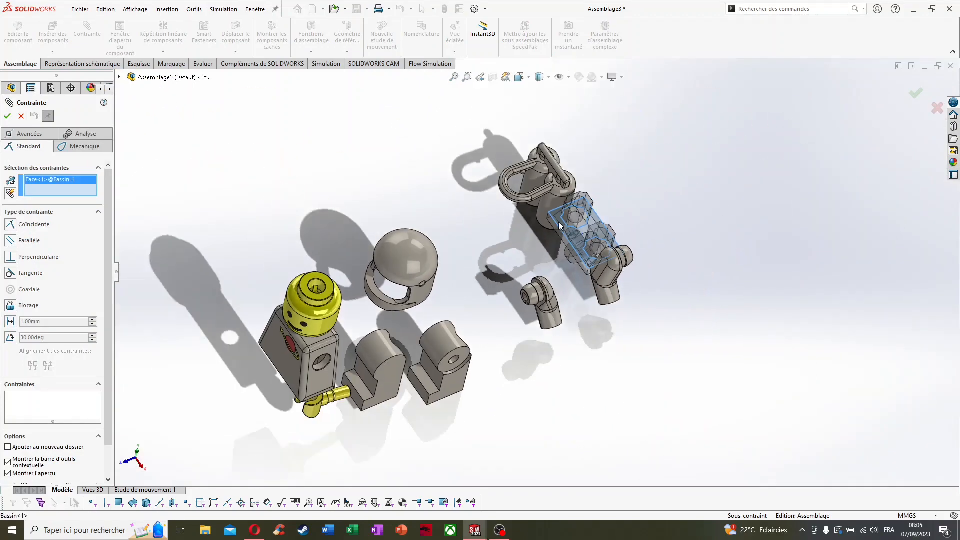
pyautogui.moveTo(466, 226); pyautogui.dragTo(487, 60, button='middle')
pyautogui.scroll(-4, 315, 175)
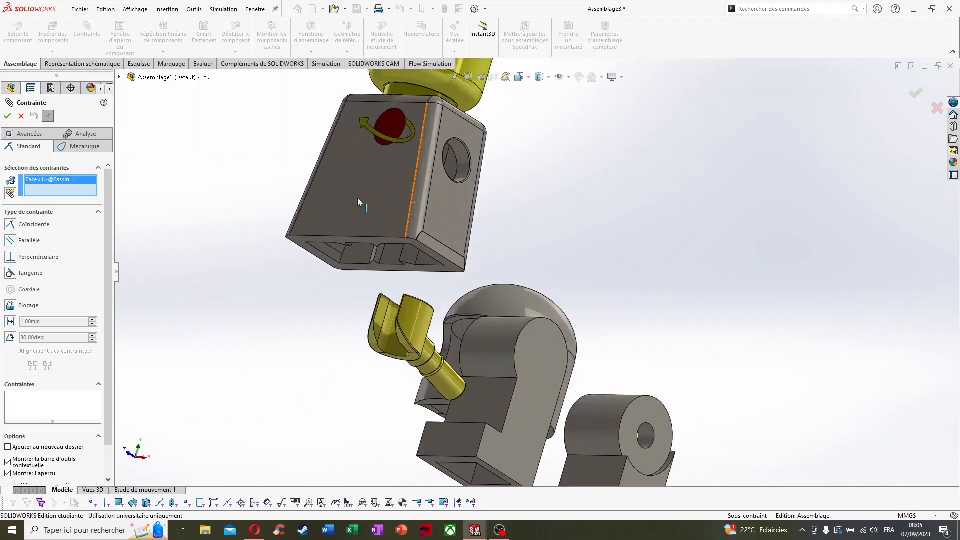
pyautogui.click(448, 272)
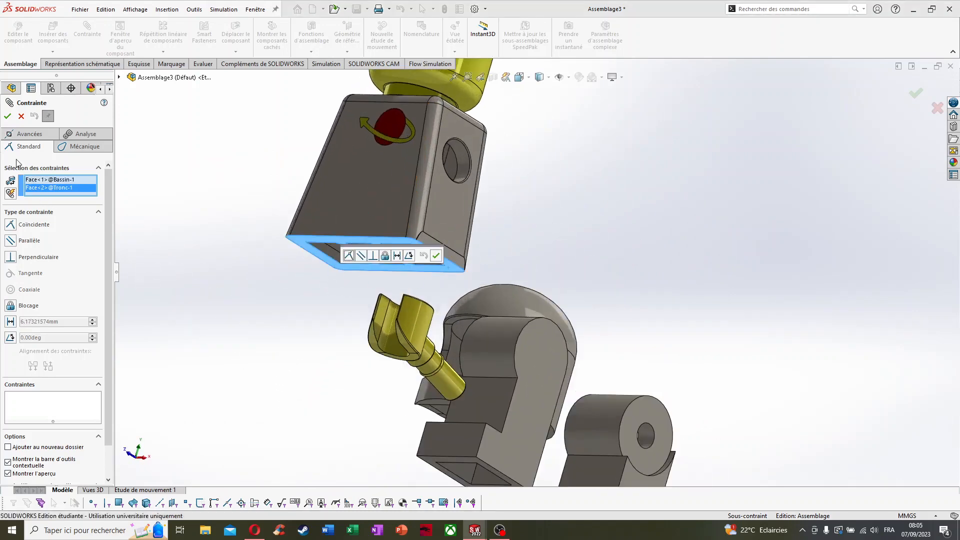
pyautogui.click(7, 117)
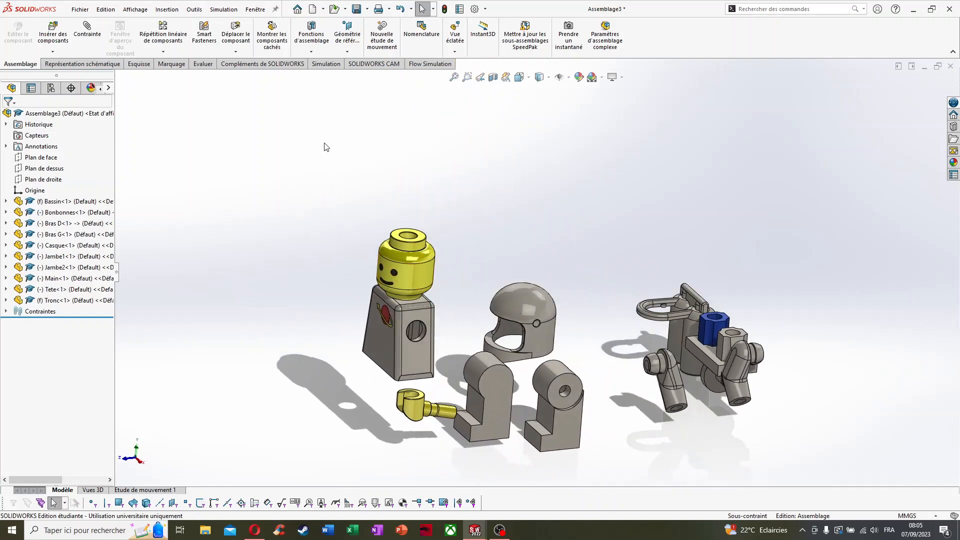
pyautogui.click(245, 43)
pyautogui.click(699, 348)
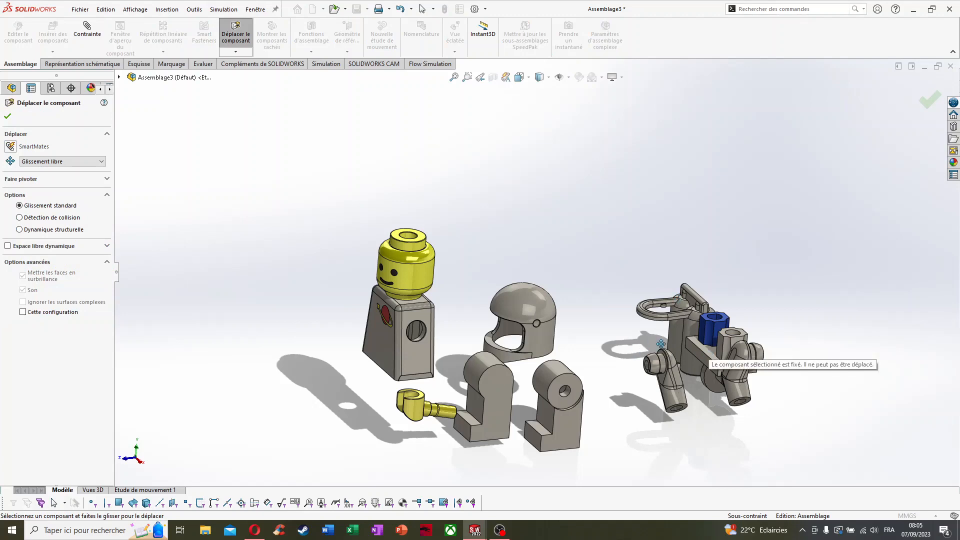
pyautogui.click(8, 116)
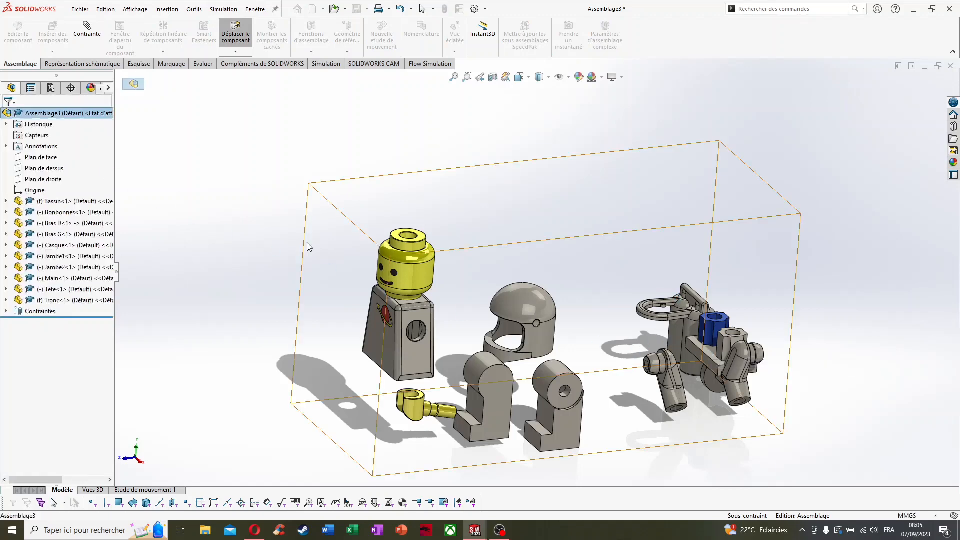
# Release the pelvis from its fixed position and move it close to the lower edge of the torso
pyautogui.rightClick(713, 353)
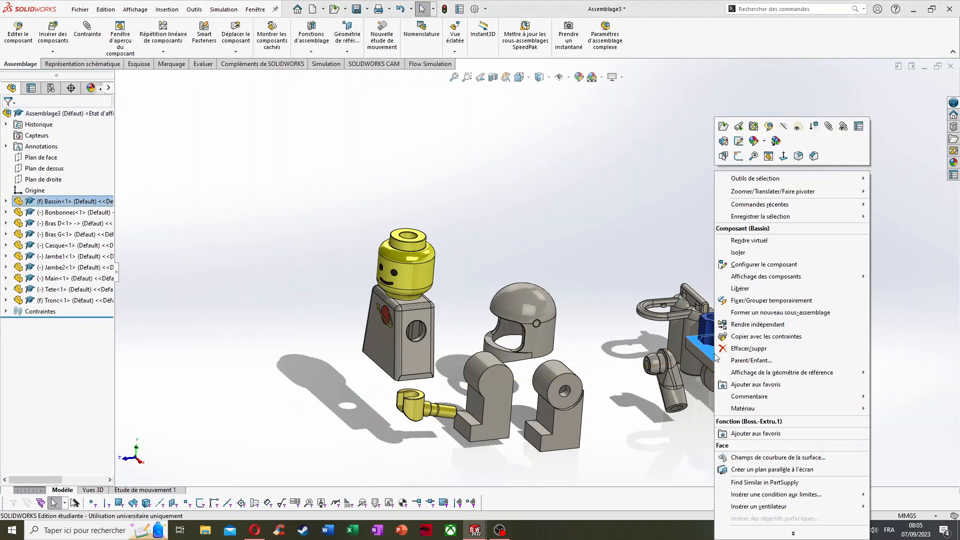
pyautogui.click(746, 292)
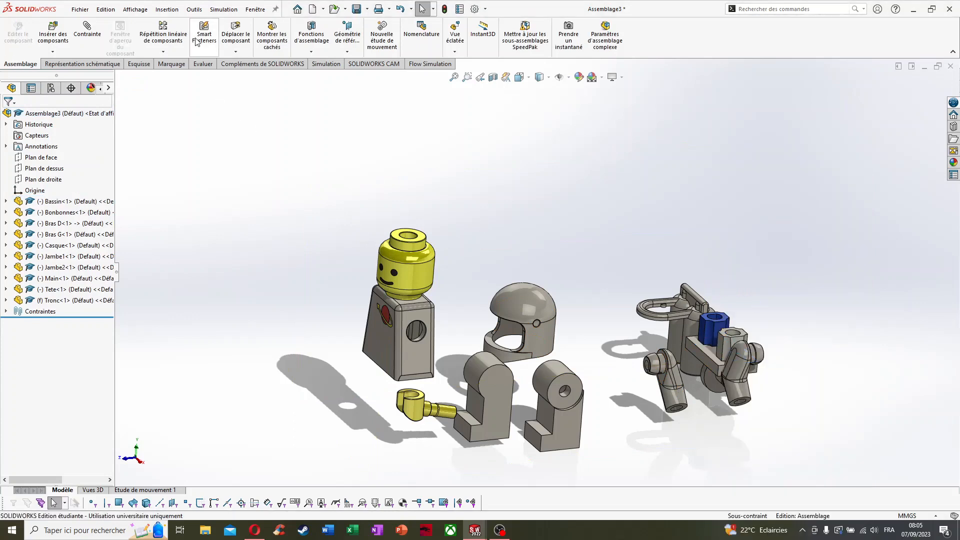
pyautogui.click(226, 40)
pyautogui.moveTo(718, 357); pyautogui.dragTo(379, 394)
pyautogui.moveTo(432, 393); pyautogui.dragTo(482, 410, button='middle')
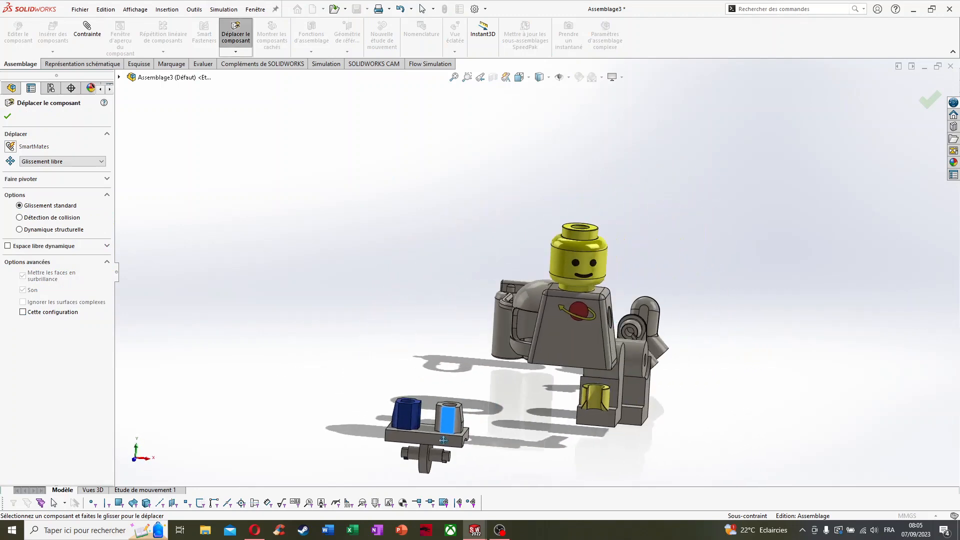
pyautogui.moveTo(448, 422); pyautogui.dragTo(534, 381)
pyautogui.scroll(1, 575, 386)
pyautogui.scroll(-3, 576, 386)
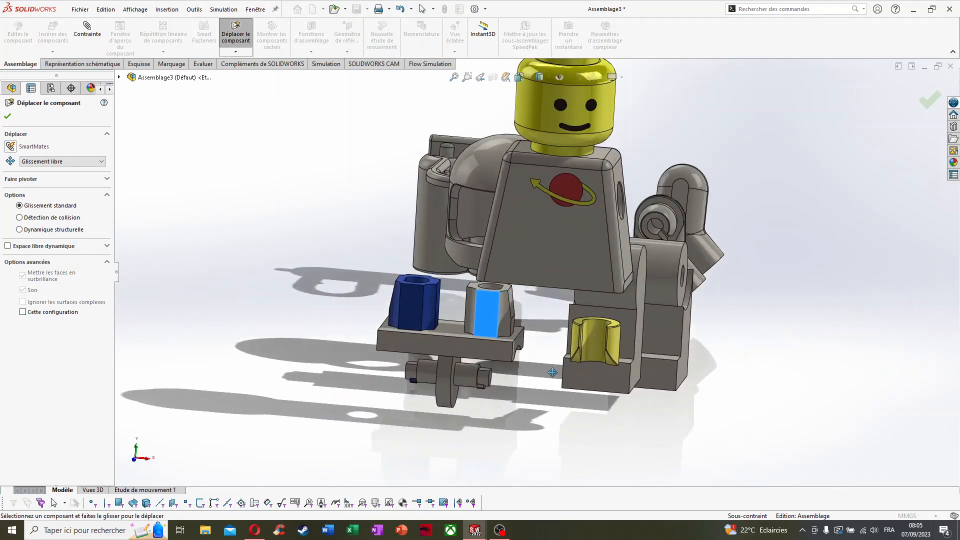
pyautogui.scroll(-1, 328, 277)
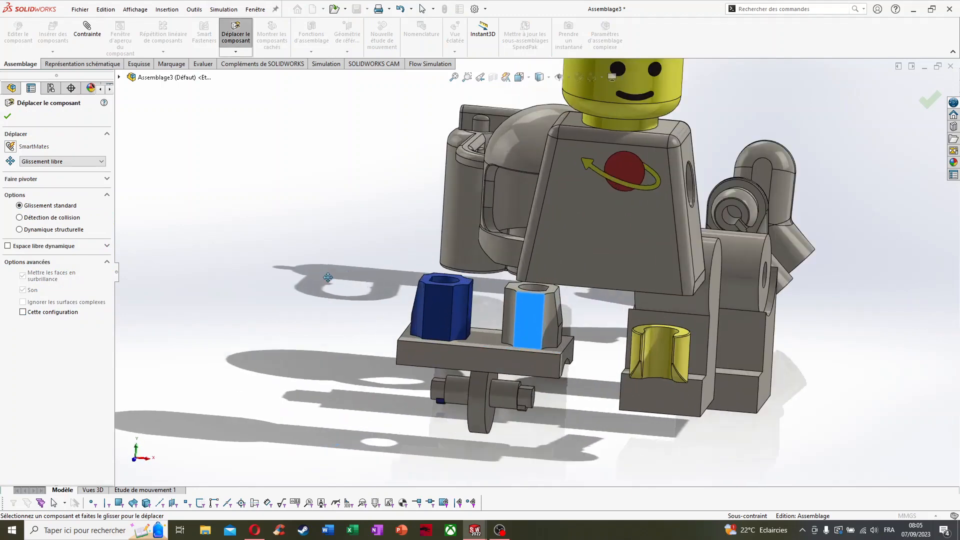
pyautogui.click(7, 117)
# Add a coincident mate between the top face of the pelvis plate and the bottom rim face of the torso
pyautogui.click(100, 39)
pyautogui.moveTo(422, 235); pyautogui.dragTo(389, 284, button='middle')
pyautogui.click(359, 242)
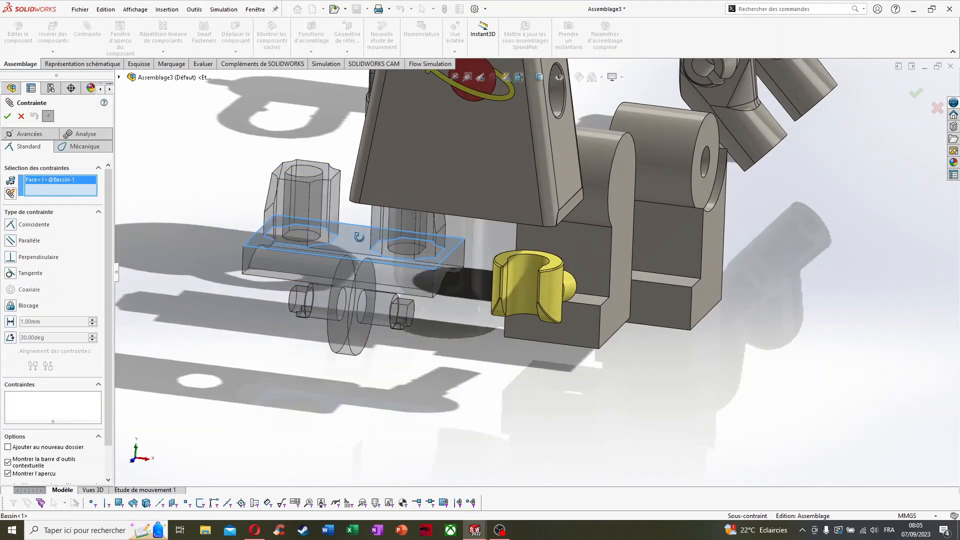
pyautogui.moveTo(359, 235); pyautogui.dragTo(370, 180, button='middle')
pyautogui.scroll(3, 430, 165)
pyautogui.scroll(-3, 465, 145)
pyautogui.scroll(-3, 488, 217)
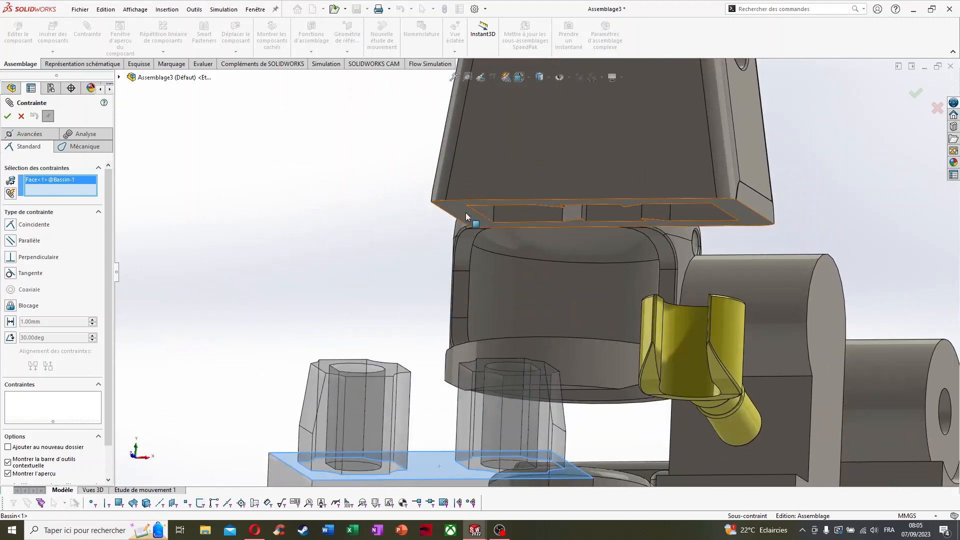
pyautogui.click(463, 217)
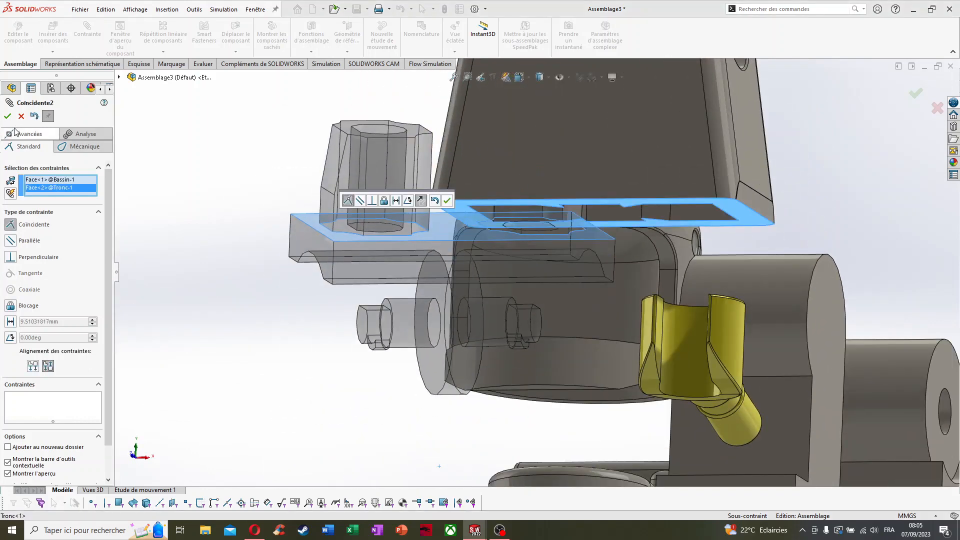
pyautogui.click(7, 116)
# Add a coincident mate between the outer end face of a pelvis stud and the short inner wall of the torso cavity
pyautogui.moveTo(490, 225); pyautogui.dragTo(288, 149, button='middle')
pyautogui.scroll(-3, 361, 203)
pyautogui.moveTo(273, 142); pyautogui.dragTo(283, 211, button='middle')
pyautogui.click(309, 267)
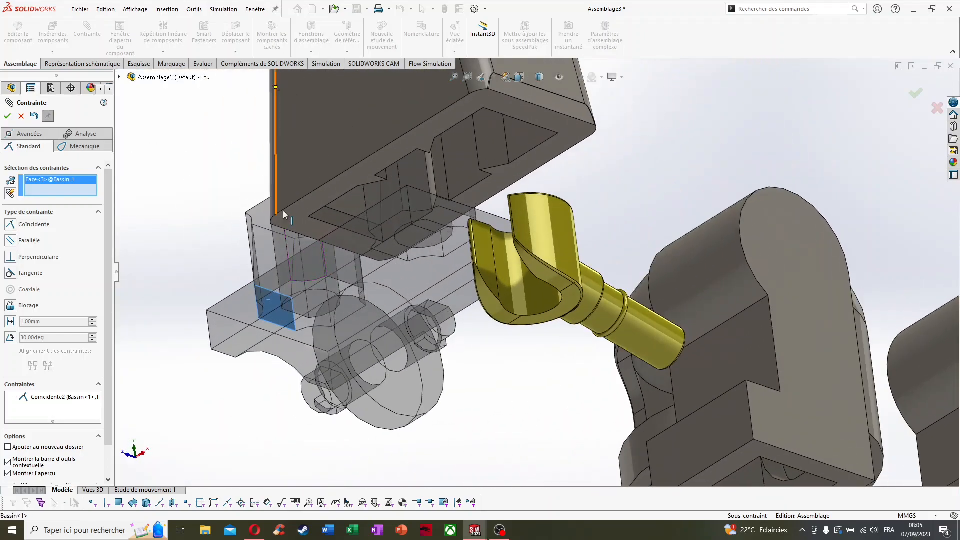
pyautogui.scroll(-4, 300, 210)
pyautogui.click(419, 225)
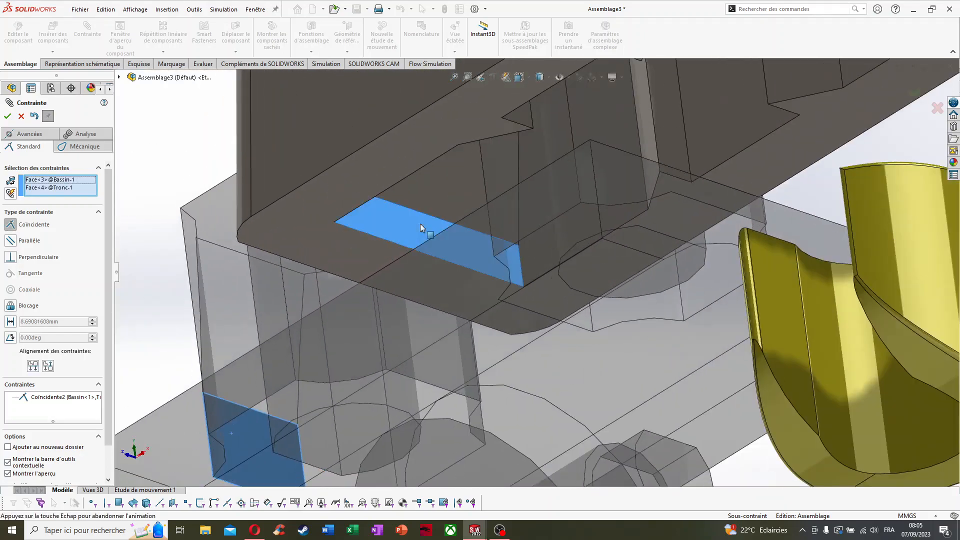
pyautogui.moveTo(426, 225); pyautogui.dragTo(164, 190, button='middle')
pyautogui.click(7, 116)
pyautogui.click(20, 115)
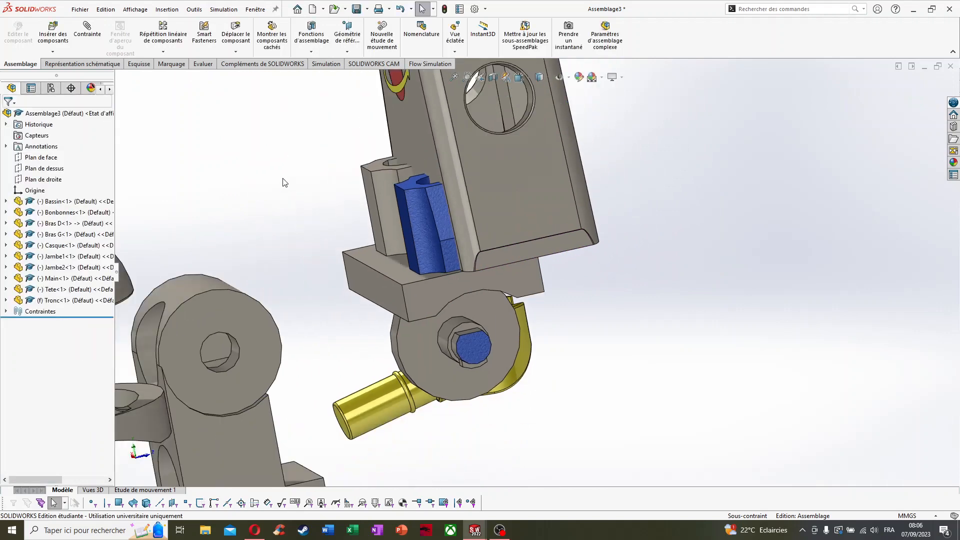
# Slide the pelvis away from the torso along its remaining free direction to expose the stud faces
pyautogui.click(240, 48)
pyautogui.moveTo(415, 207); pyautogui.dragTo(326, 229)
pyautogui.moveTo(325, 229); pyautogui.dragTo(258, 218, button='middle')
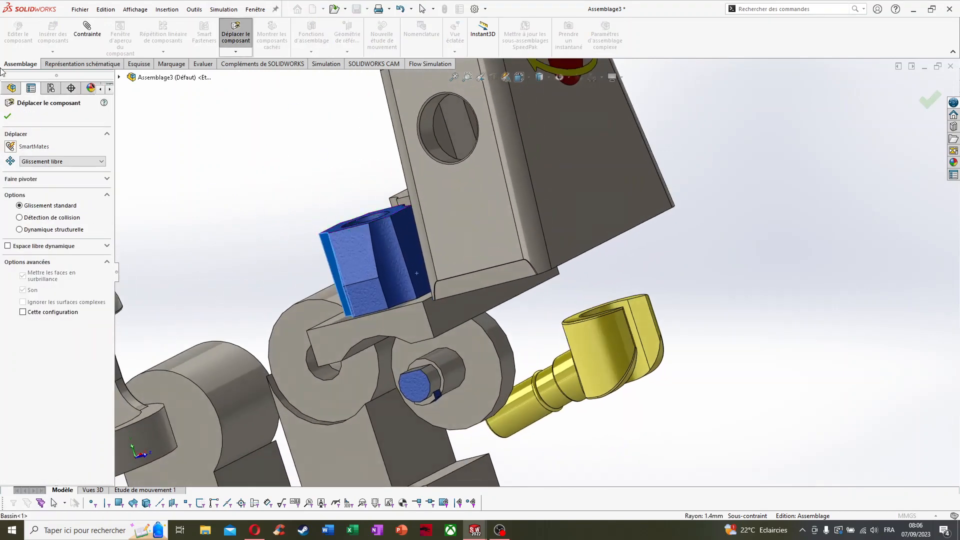
pyautogui.press('Escape')
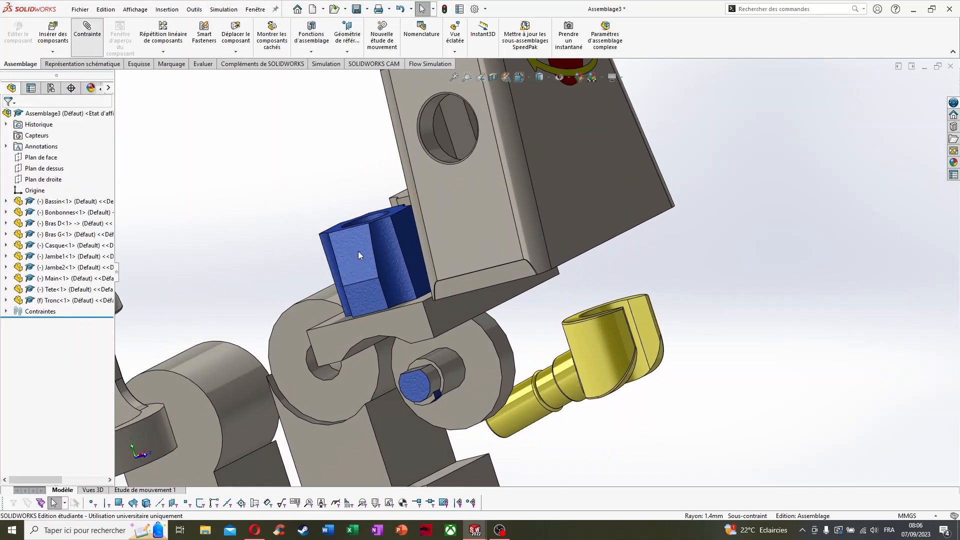
# Add a coincident mate between the flat side face of a pelvis stud and the long inner wall of the torso cavity
pyautogui.scroll(-3, 389, 263)
pyautogui.moveTo(394, 262); pyautogui.dragTo(422, 263, button='middle')
pyautogui.click(432, 264)
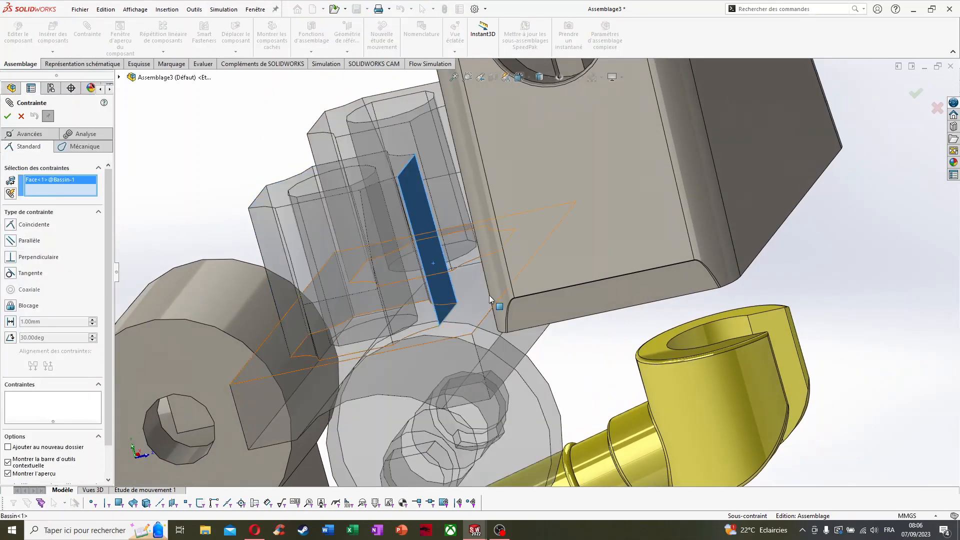
pyautogui.moveTo(489, 295); pyautogui.dragTo(715, 275, button='middle')
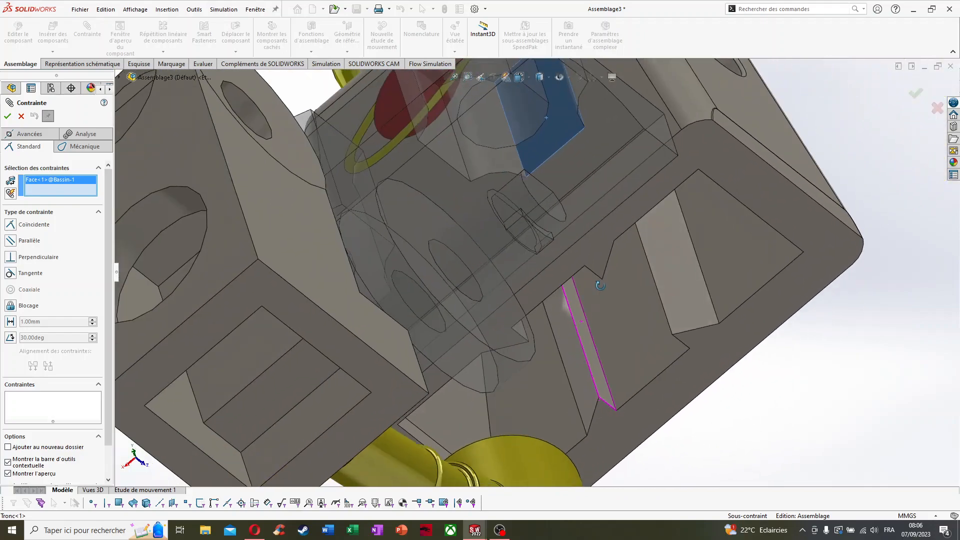
pyautogui.click(727, 276)
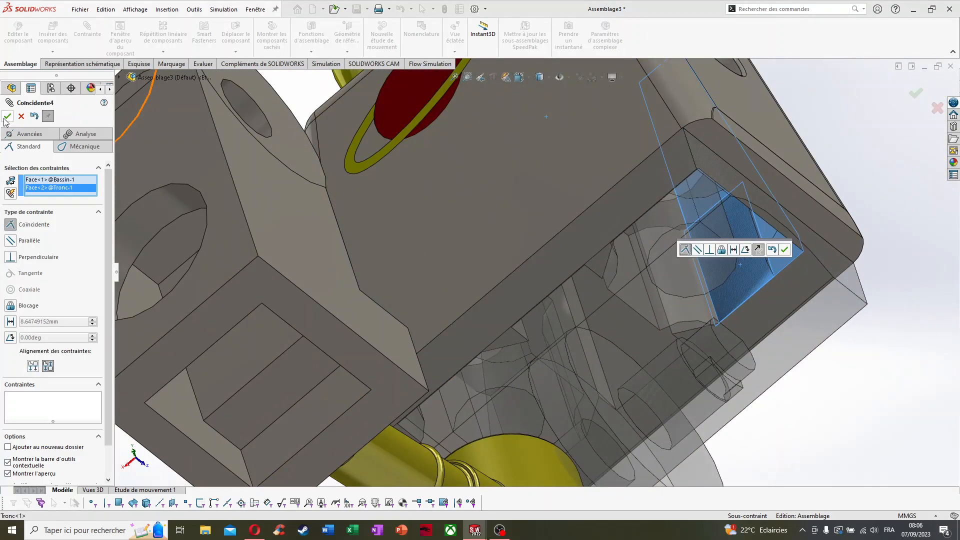
pyautogui.click(4, 119)
pyautogui.click(21, 118)
# Make the torso transparent and examine how the pelvis studs sit inside its cavity
pyautogui.scroll(4, 470, 237)
pyautogui.moveTo(613, 275); pyautogui.dragTo(563, 198, button='middle')
pyautogui.rightClick(563, 198)
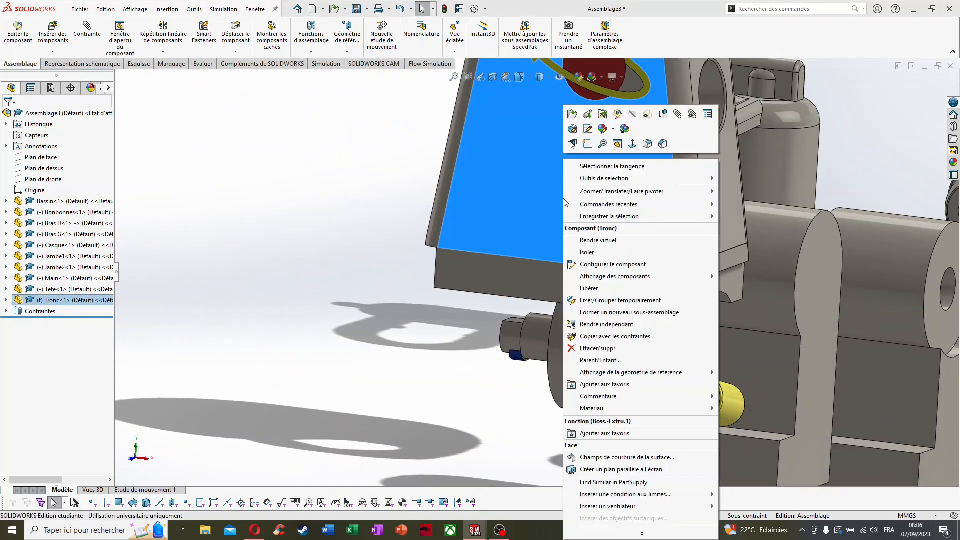
pyautogui.click(648, 116)
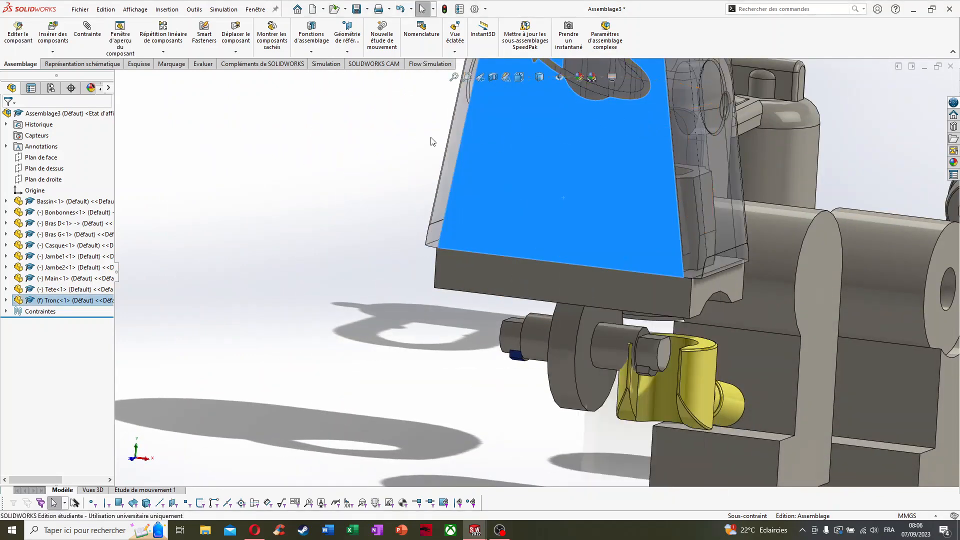
pyautogui.click(426, 153)
pyautogui.moveTo(400, 182); pyautogui.dragTo(538, 214, button='middle')
pyautogui.scroll(-3, 645, 177)
pyautogui.moveTo(645, 175); pyautogui.dragTo(649, 217, button='middle')
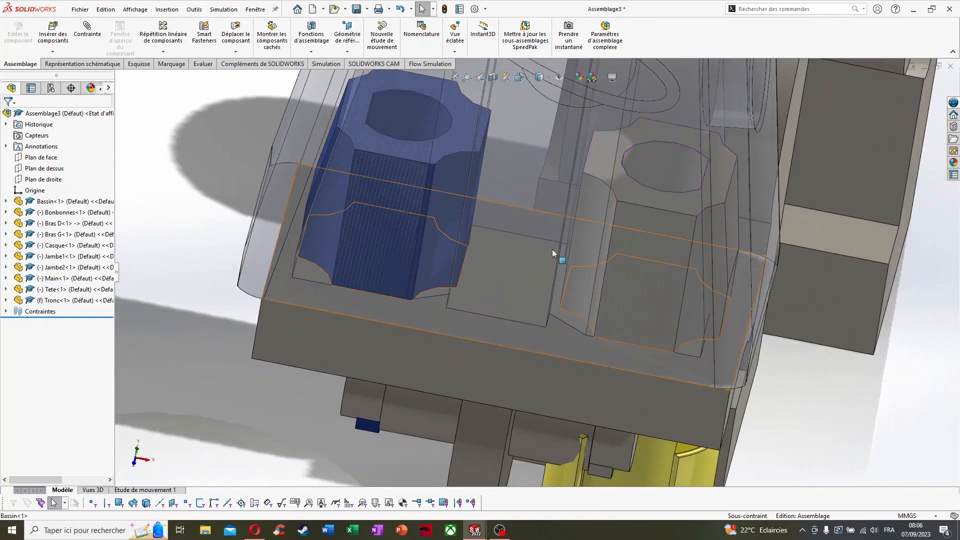
pyautogui.moveTo(553, 250); pyautogui.dragTo(557, 249, button='middle')
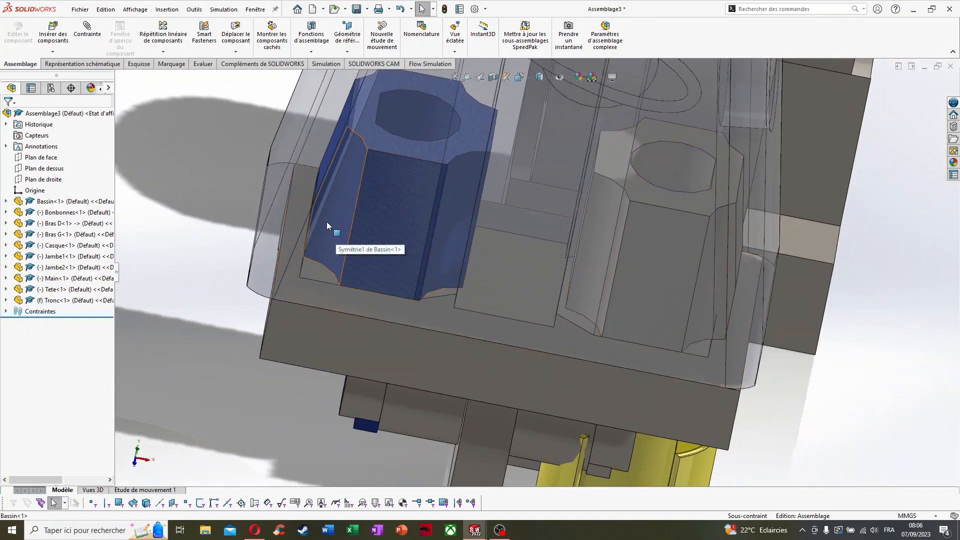
# Inspect the gaps between the second pelvis stud and the inner ribs of the transparent torso from close up
pyautogui.scroll(-5, 609, 266)
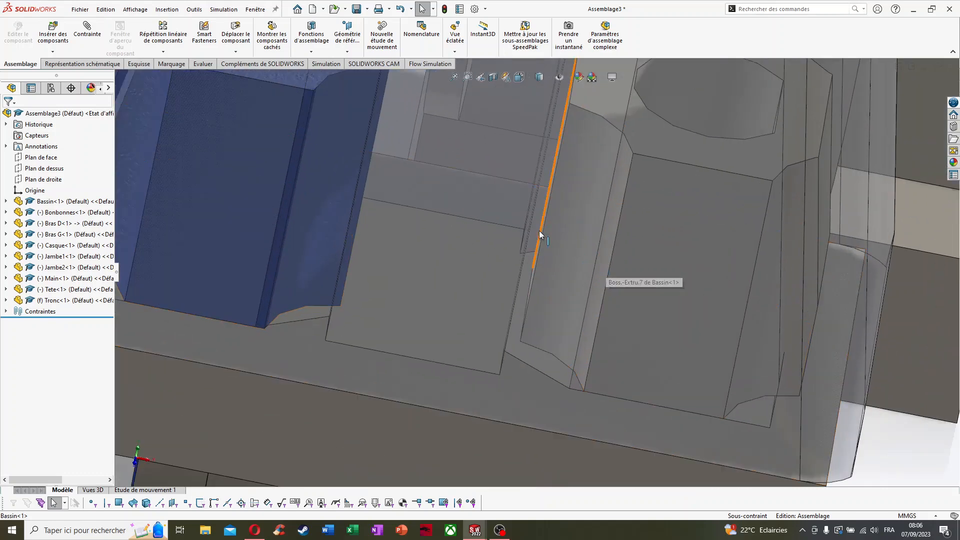
pyautogui.moveTo(540, 233); pyautogui.dragTo(545, 241, button='middle')
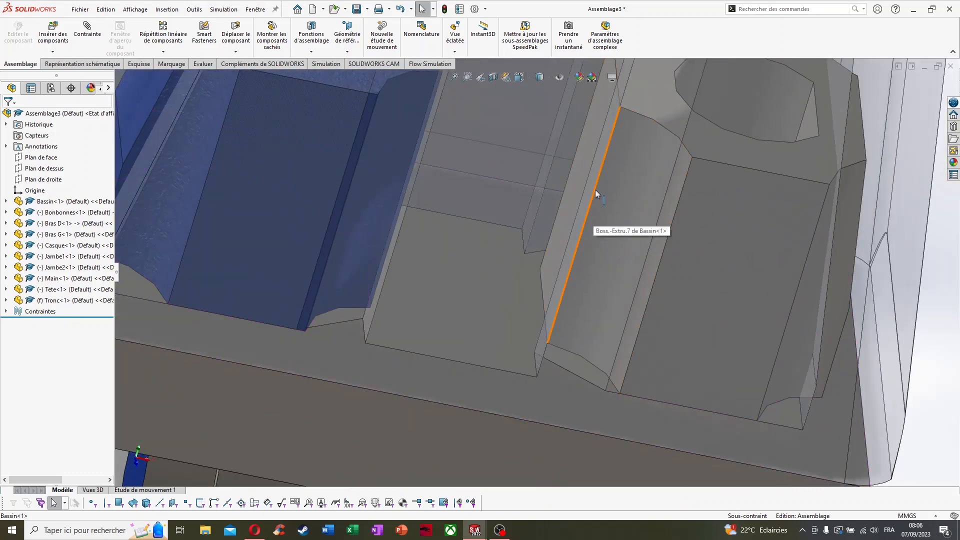
pyautogui.scroll(2, 610, 262)
pyautogui.scroll(-2, 611, 260)
pyautogui.moveTo(602, 252); pyautogui.dragTo(589, 225, button='middle')
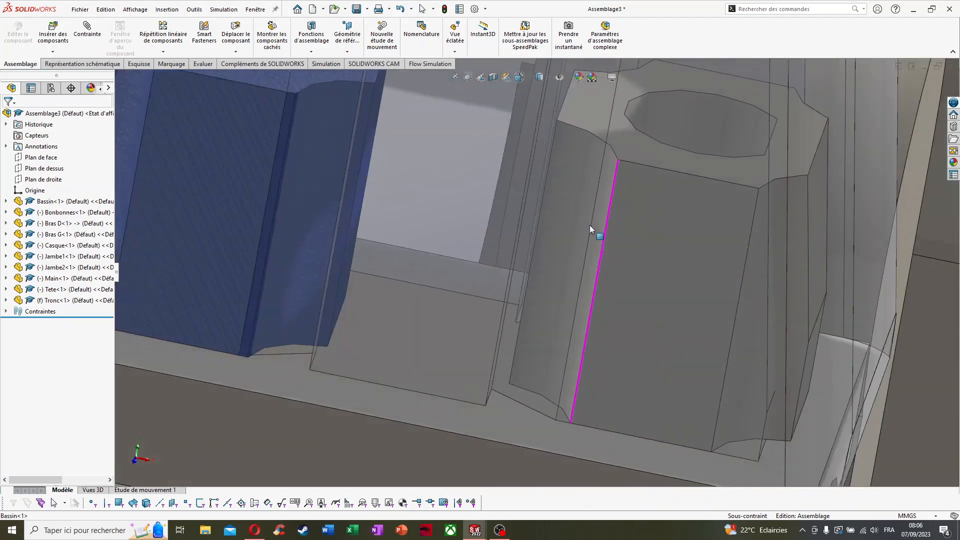
pyautogui.scroll(1, 590, 225)
pyautogui.scroll(3, 223, 284)
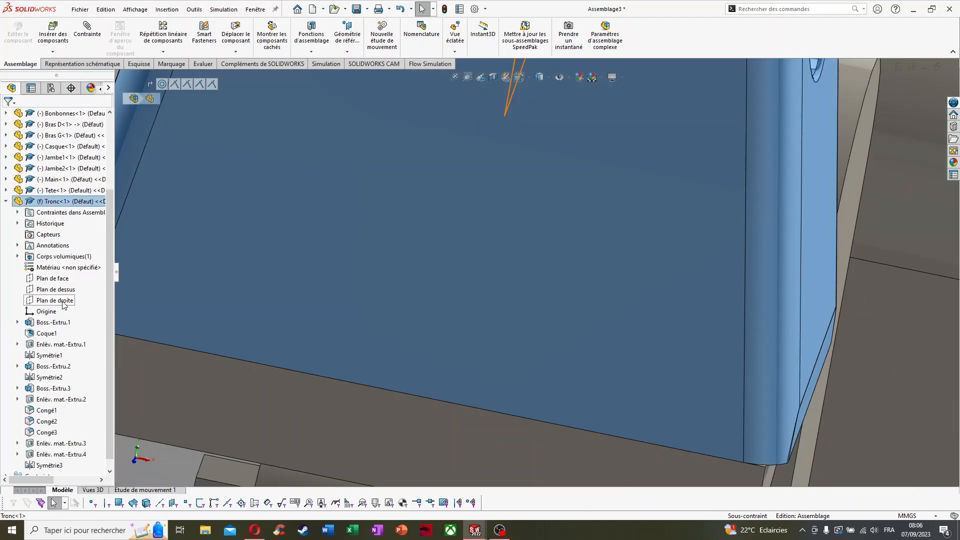
# List the pelvis's assembly mates and inspect which faces Coïncidente2 and Coïncidente4 use
pyautogui.click(7, 202)
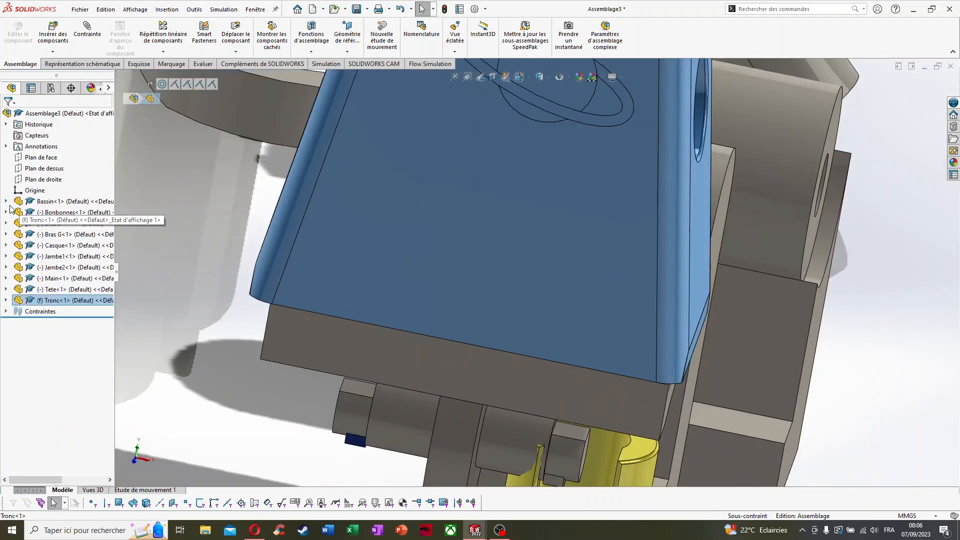
pyautogui.click(321, 339)
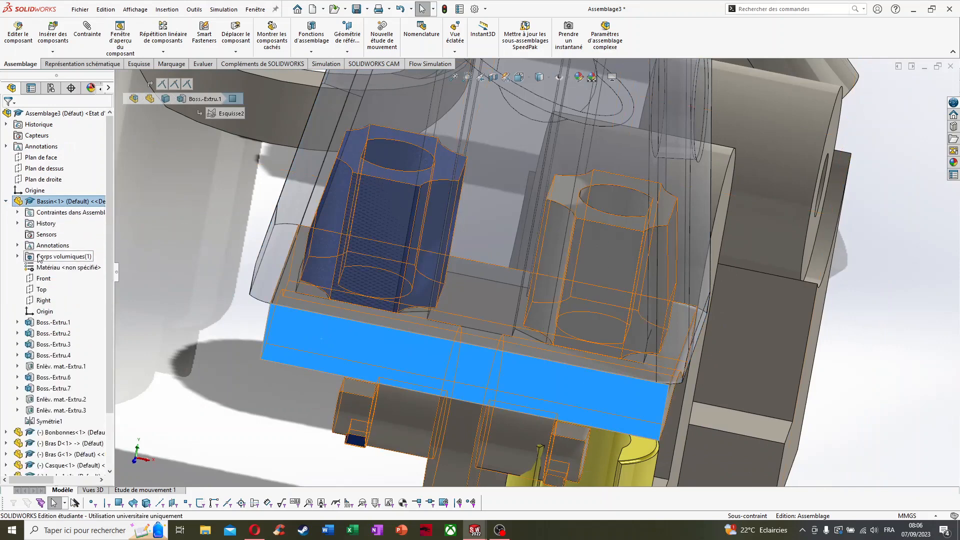
pyautogui.click(17, 213)
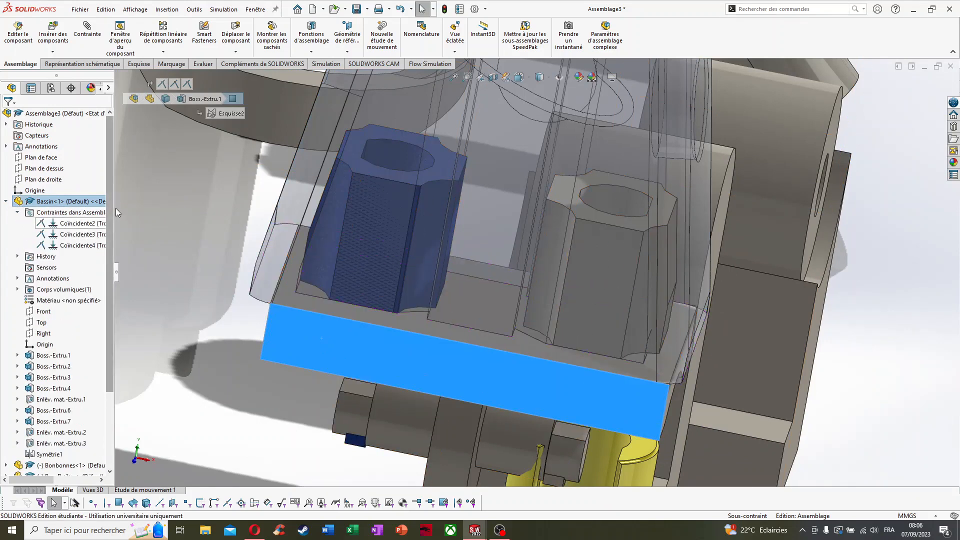
pyautogui.click(98, 225)
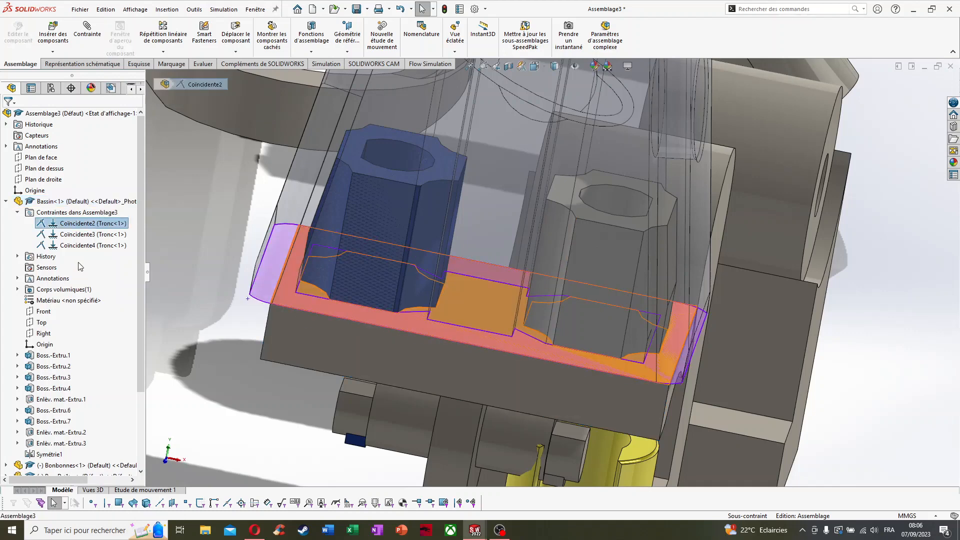
pyautogui.click(90, 246)
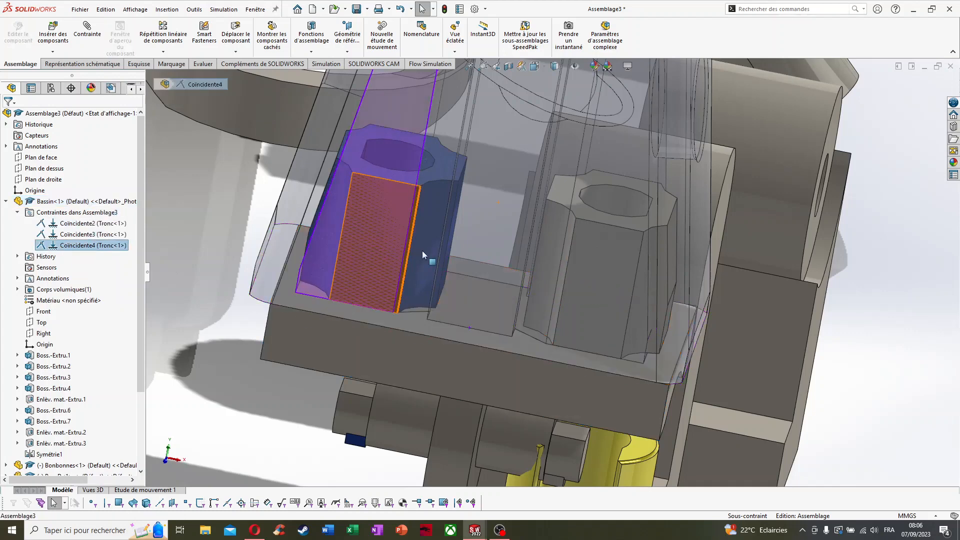
# Delete the pelvis's Coïncidente3 mate with the torso
pyautogui.click(99, 235)
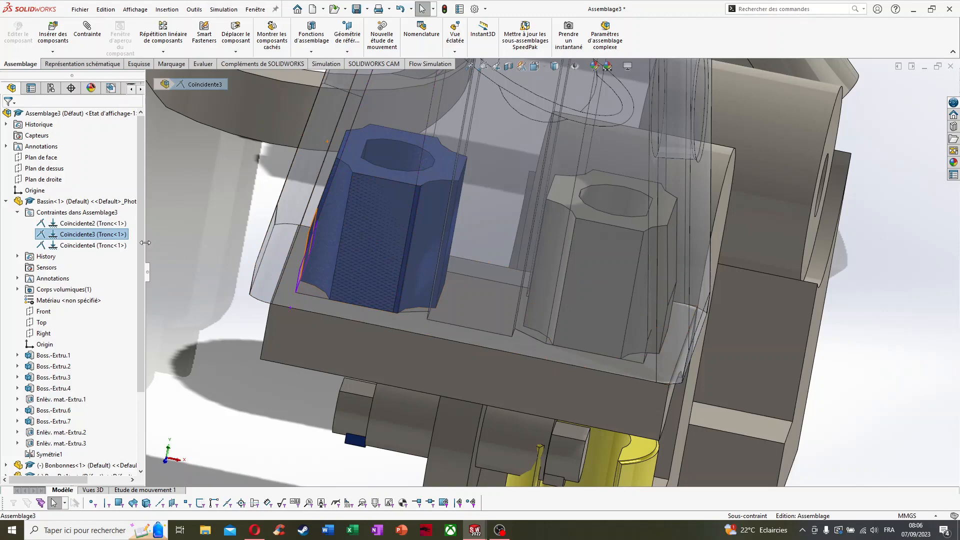
pyautogui.press('Delete')
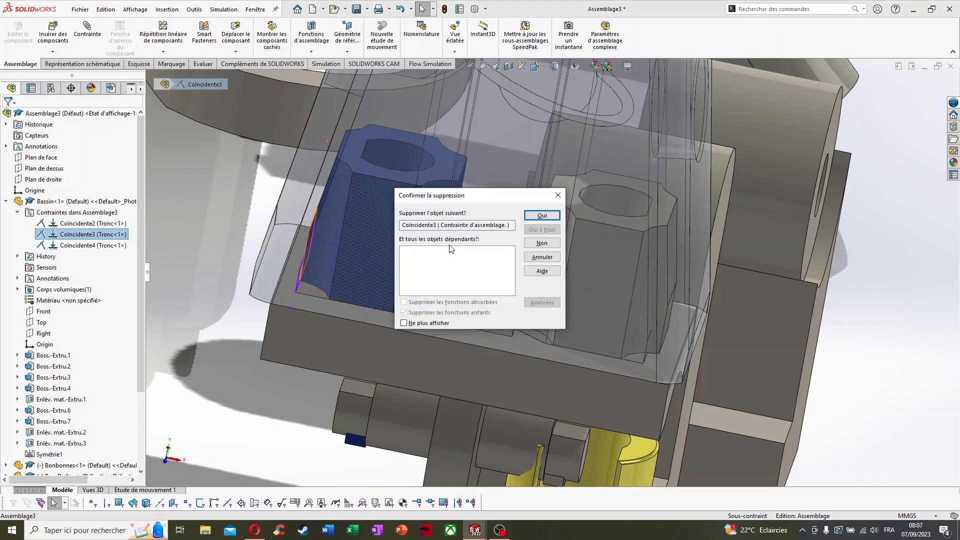
pyautogui.click(540, 216)
# Slide the pelvis sideways out from under the torso to expose its studs and the cavity
pyautogui.scroll(2, 461, 311)
pyautogui.moveTo(455, 306); pyautogui.dragTo(441, 286, button='middle')
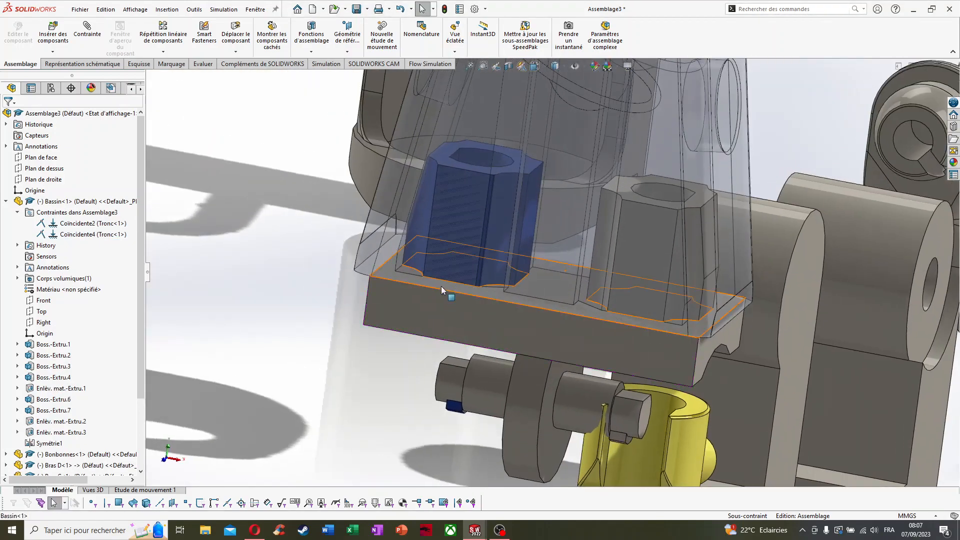
pyautogui.scroll(3, 441, 286)
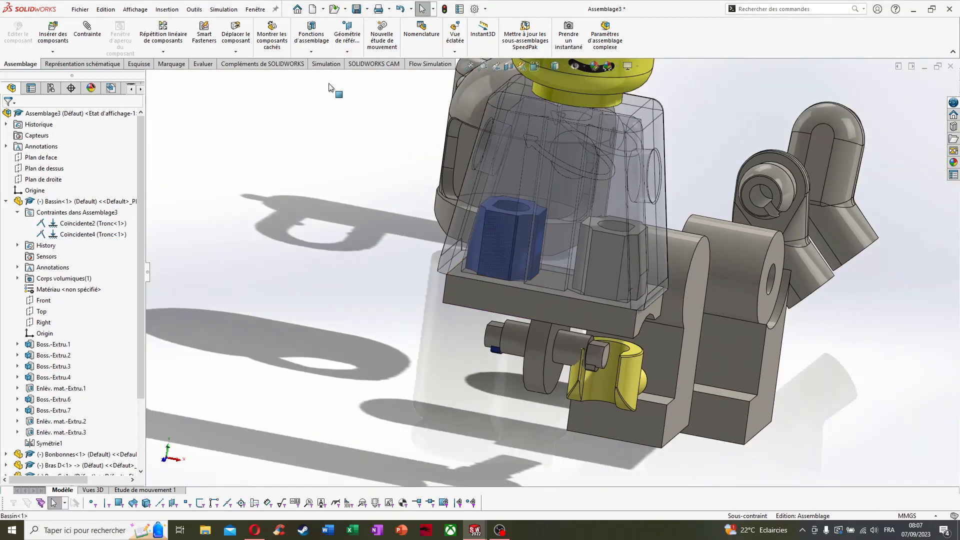
pyautogui.click(228, 33)
pyautogui.moveTo(515, 344); pyautogui.dragTo(323, 289)
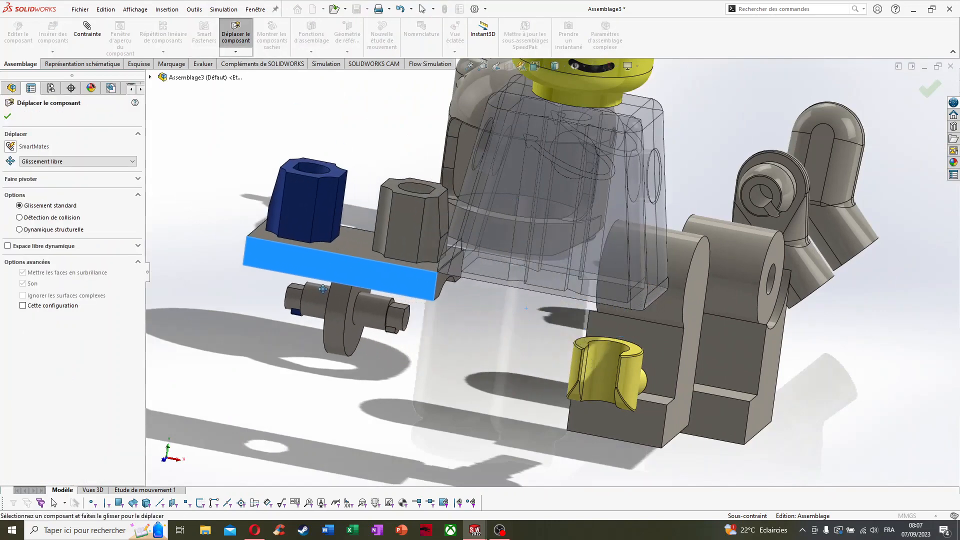
pyautogui.click(9, 116)
# Turn off the torso's transparency
pyautogui.moveTo(235, 190); pyautogui.dragTo(265, 186, button='middle')
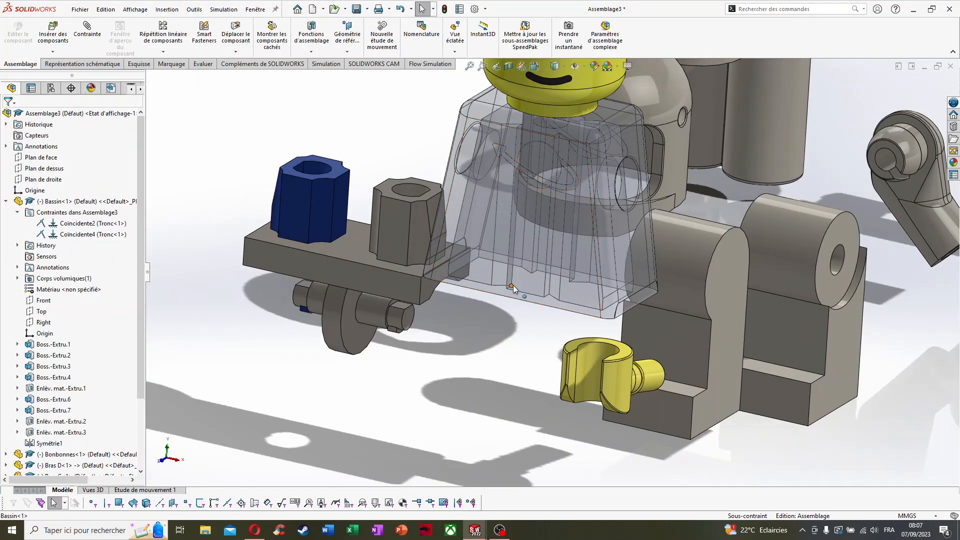
pyautogui.scroll(-6, 513, 285)
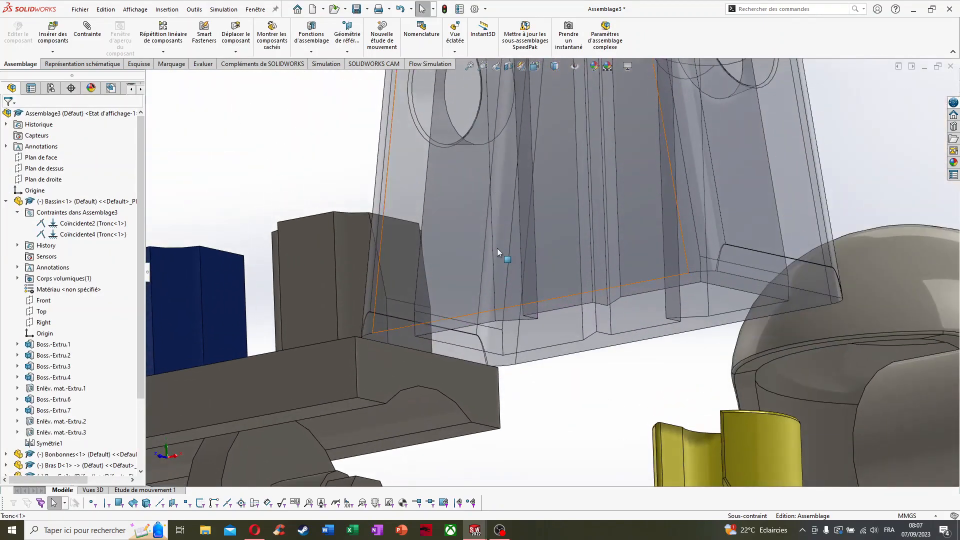
pyautogui.click(497, 248)
pyautogui.click(600, 190)
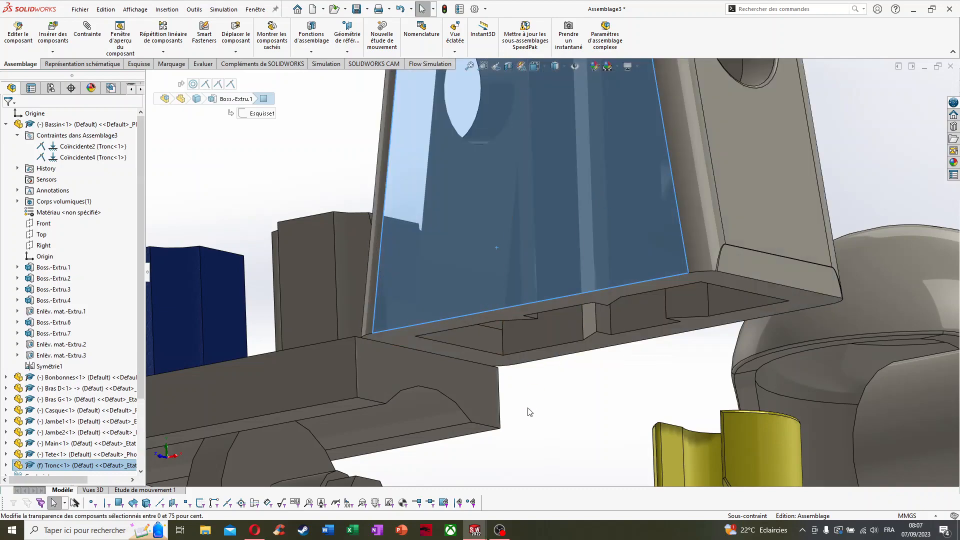
# Set up a coincident mate between a vertical rib edge in the torso cavity and the second pelvis stud's side face facing the other stud
pyautogui.moveTo(553, 275); pyautogui.dragTo(674, 270, button='middle')
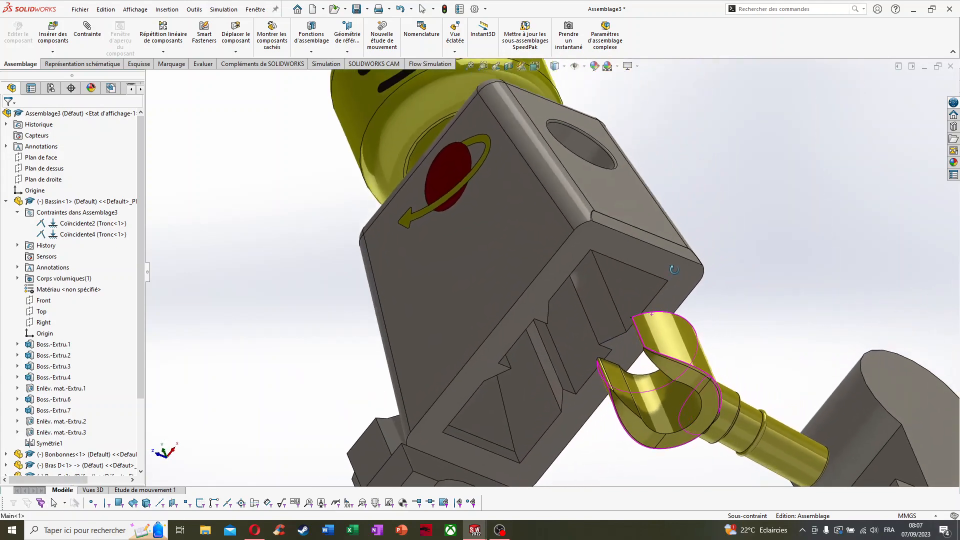
pyautogui.scroll(5, 562, 321)
pyautogui.scroll(-6, 517, 338)
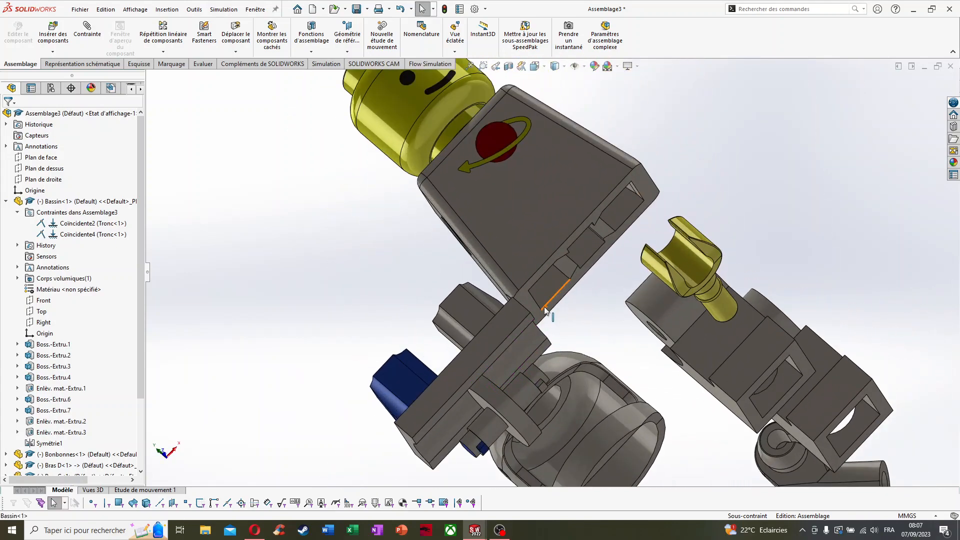
pyautogui.scroll(-3, 545, 310)
pyautogui.click(518, 303)
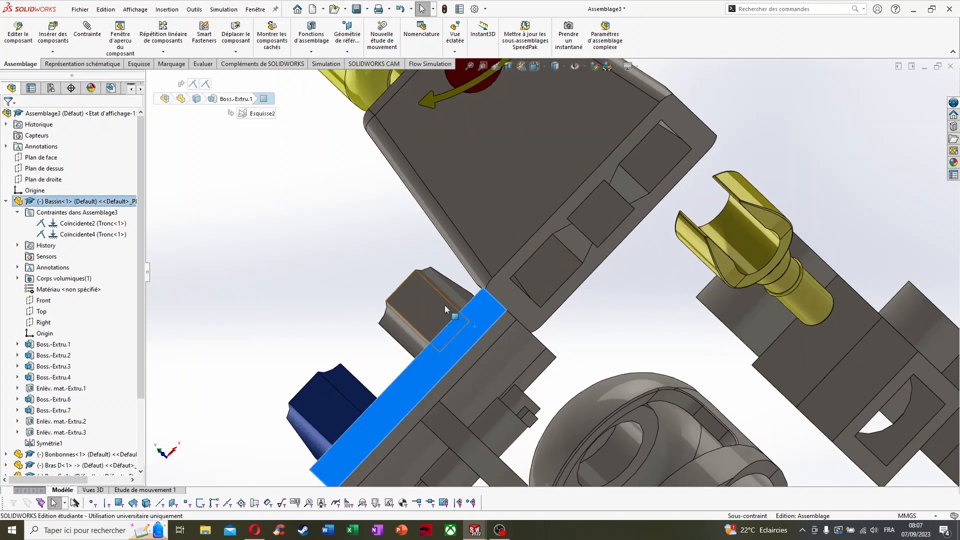
pyautogui.moveTo(447, 309); pyautogui.dragTo(390, 238, button='middle')
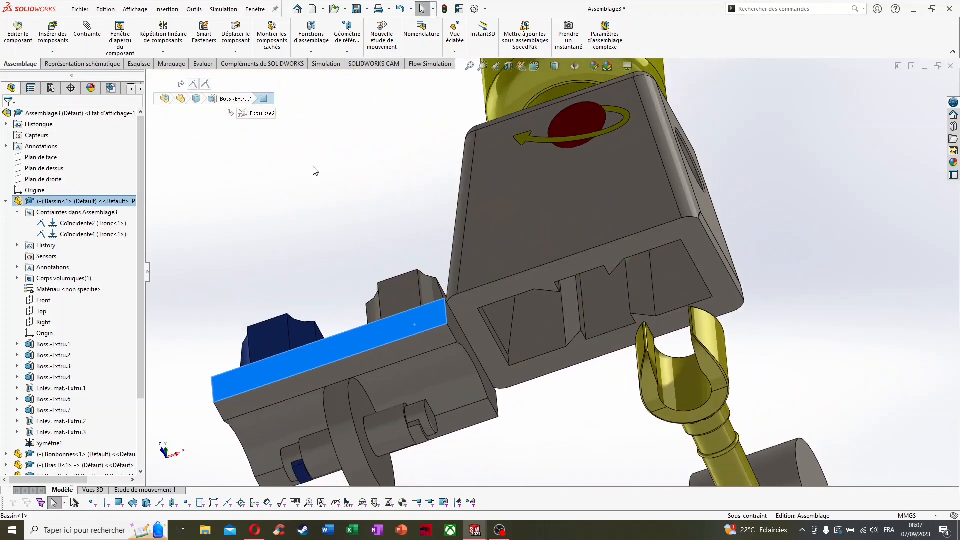
pyautogui.click(202, 122)
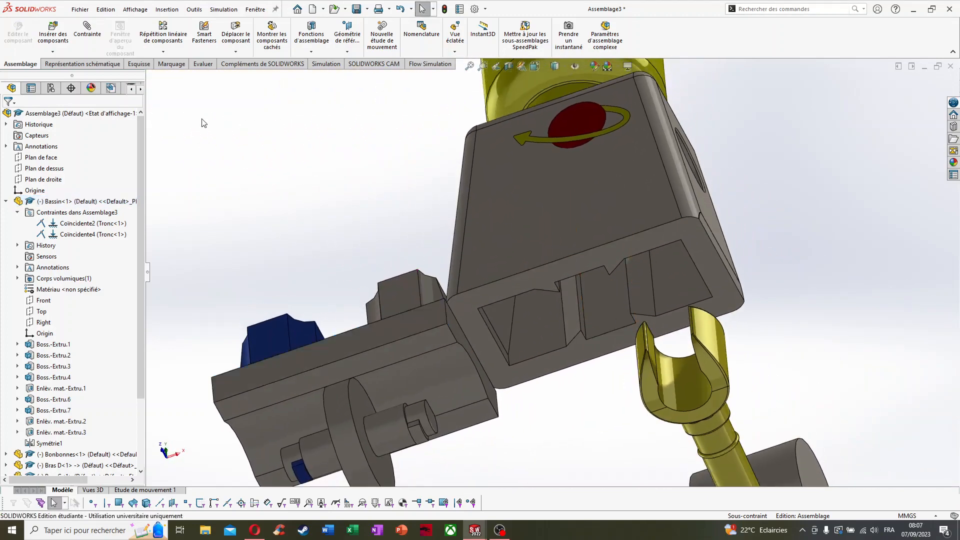
pyautogui.click(628, 278)
pyautogui.moveTo(430, 240); pyautogui.dragTo(418, 296, button='middle')
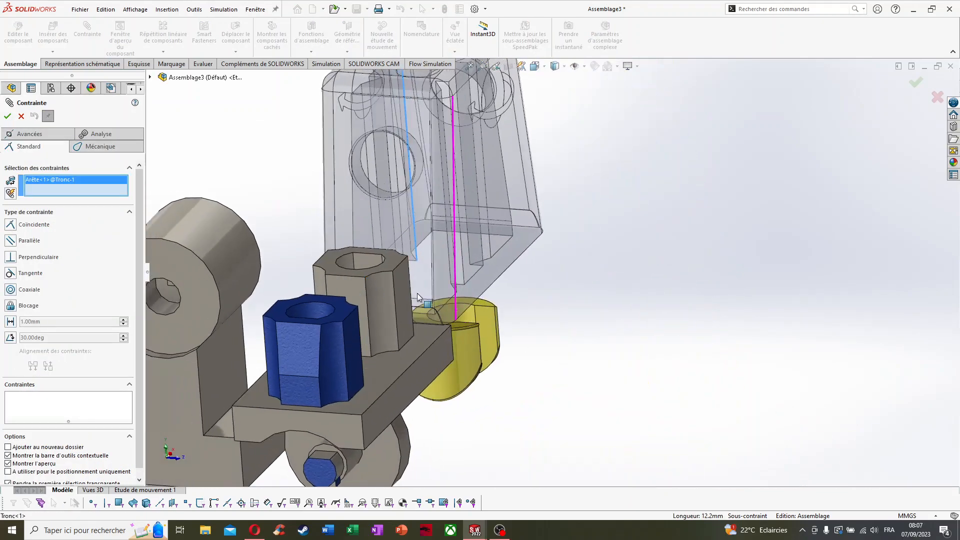
pyautogui.click(353, 293)
# Check the previewed fit of the pelvis studs in the torso cavity from several angles and accept the coincident mate
pyautogui.moveTo(350, 295); pyautogui.dragTo(363, 245, button='middle')
pyautogui.scroll(-5, 467, 182)
pyautogui.moveTo(467, 183); pyautogui.dragTo(471, 209, button='middle')
pyautogui.scroll(2, 471, 209)
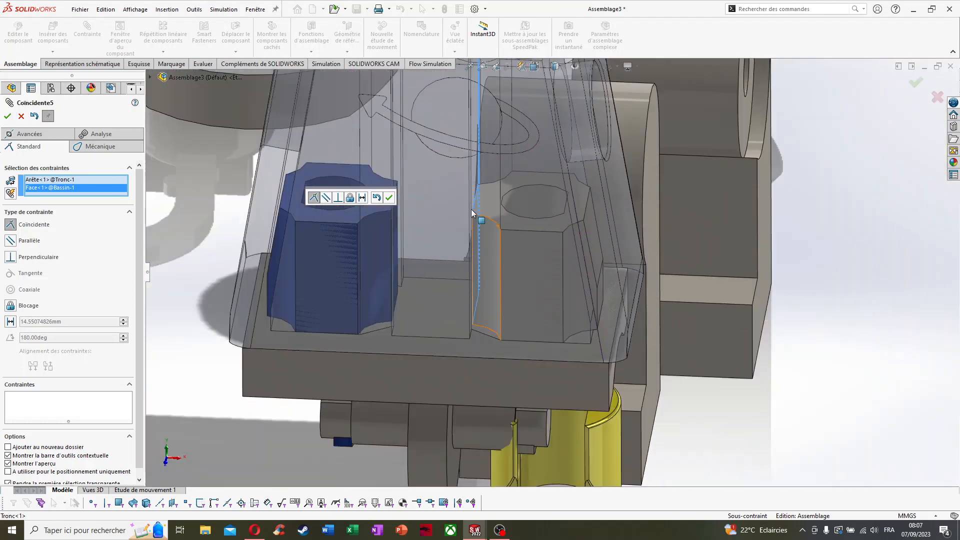
pyautogui.scroll(-3, 471, 209)
pyautogui.moveTo(442, 248); pyautogui.dragTo(375, 300, button='middle')
pyautogui.scroll(-1, 572, 292)
pyautogui.moveTo(572, 292); pyautogui.dragTo(570, 239, button='middle')
pyautogui.scroll(2, 542, 251)
pyautogui.scroll(2, 499, 285)
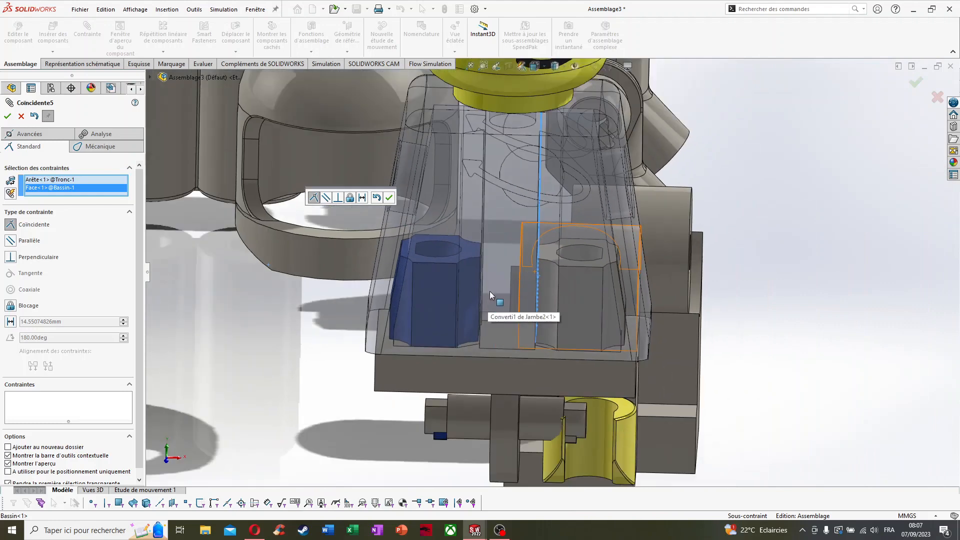
pyautogui.moveTo(490, 295); pyautogui.dragTo(506, 270, button='middle')
pyautogui.scroll(-2, 506, 272)
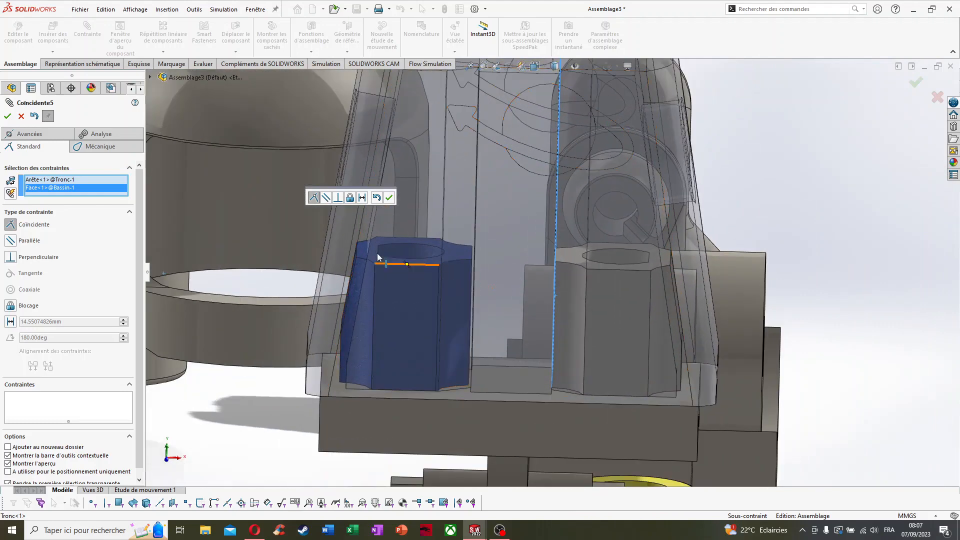
pyautogui.click(7, 116)
pyautogui.click(8, 117)
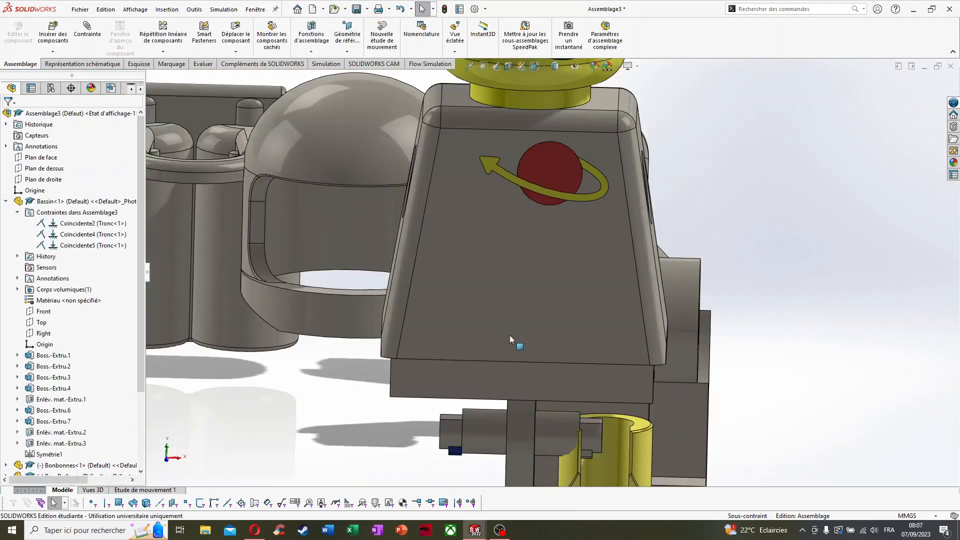
# Examine the alignment of the pelvis beneath the torso from the front, below and side
pyautogui.moveTo(504, 338); pyautogui.dragTo(514, 275, button='middle')
pyautogui.scroll(2, 518, 296)
pyautogui.scroll(-3, 523, 300)
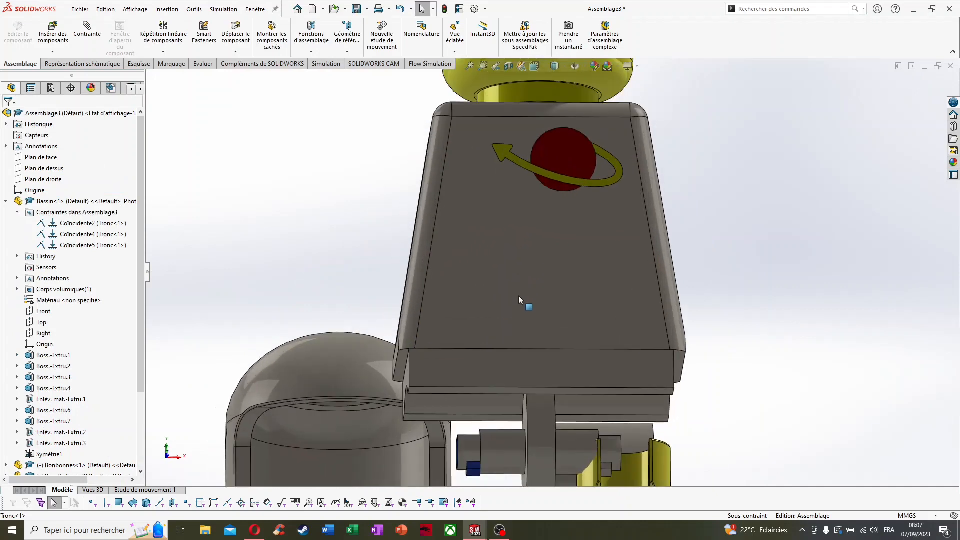
pyautogui.moveTo(535, 413); pyautogui.dragTo(484, 428, button='middle')
pyautogui.scroll(4, 529, 428)
pyautogui.moveTo(582, 382); pyautogui.dragTo(568, 398, button='middle')
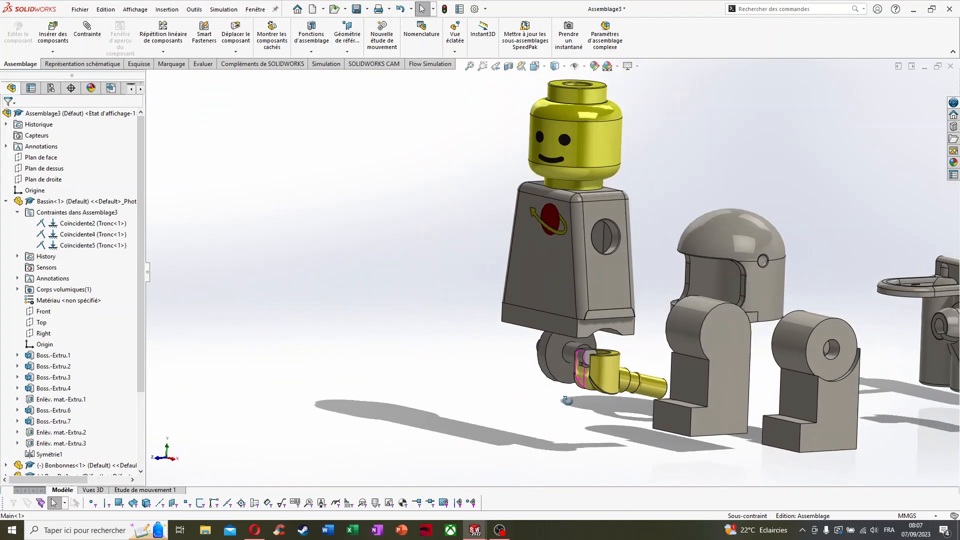
pyautogui.scroll(3, 725, 371)
pyautogui.scroll(-2, 745, 359)
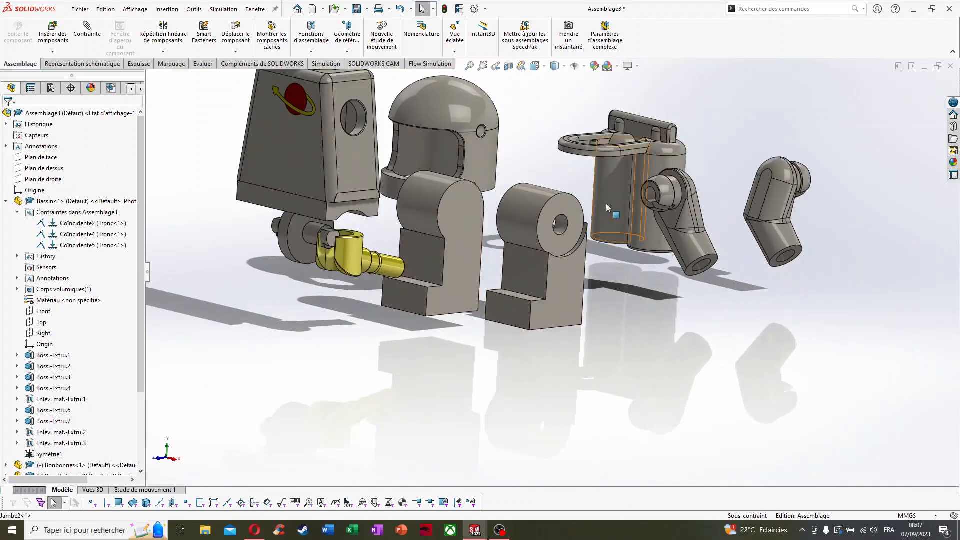
pyautogui.scroll(-2, 606, 205)
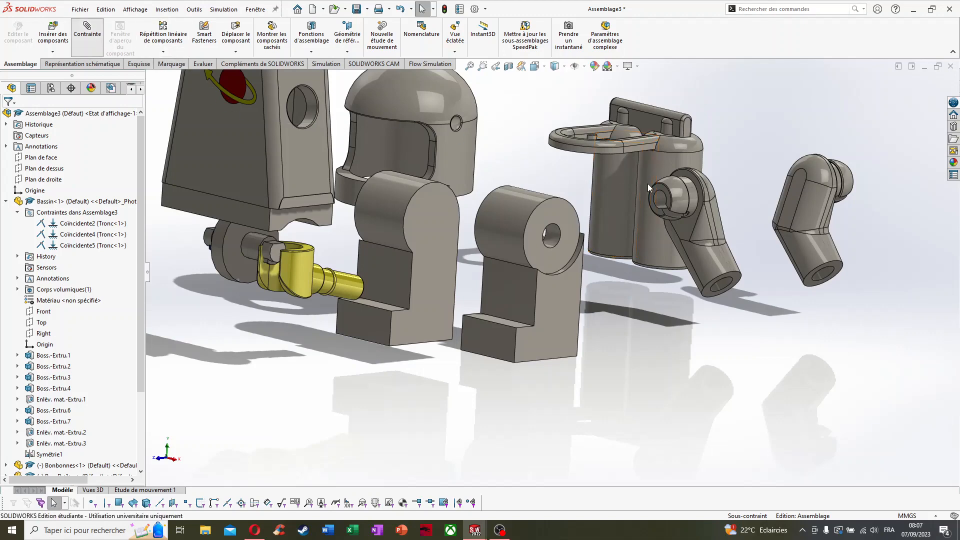
pyautogui.scroll(-3, 648, 188)
pyautogui.click(716, 201)
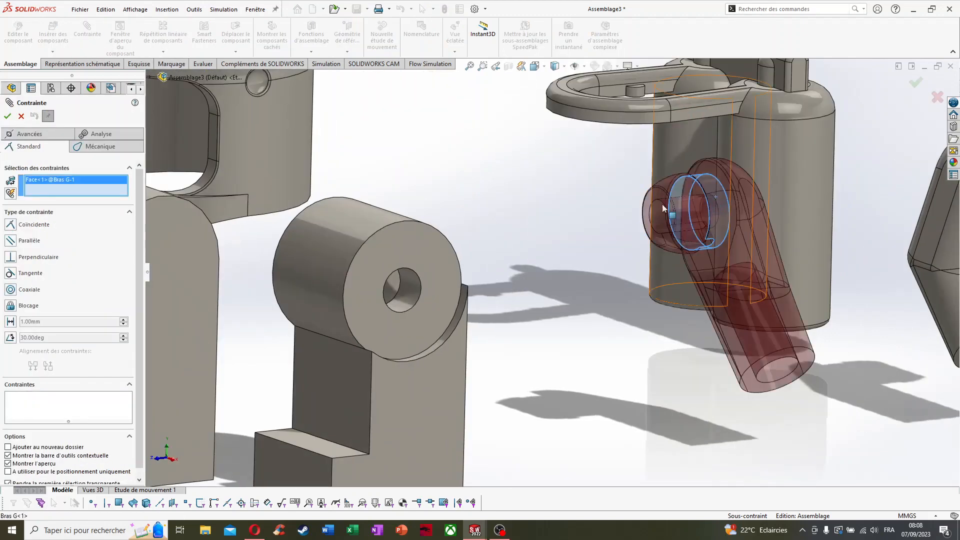
pyautogui.scroll(5, 460, 196)
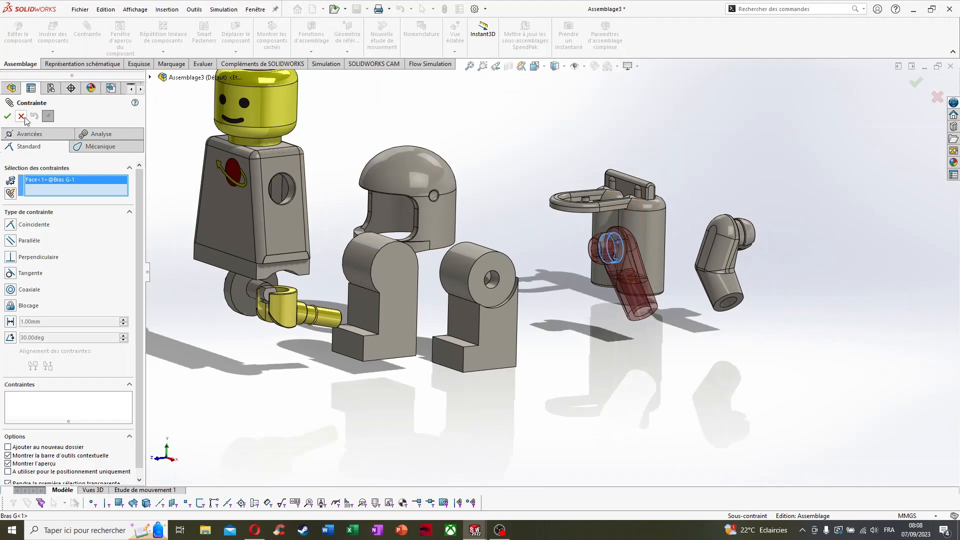
pyautogui.click(22, 116)
# Set up a concentric mate between the left arm's cylindrical shoulder pin and the torso's shoulder hole on the matching side
pyautogui.moveTo(531, 194); pyautogui.dragTo(479, 212, button='middle')
pyautogui.moveTo(498, 270); pyautogui.dragTo(535, 256, button='middle')
pyautogui.scroll(3, 522, 254)
pyautogui.scroll(-1, 260, 159)
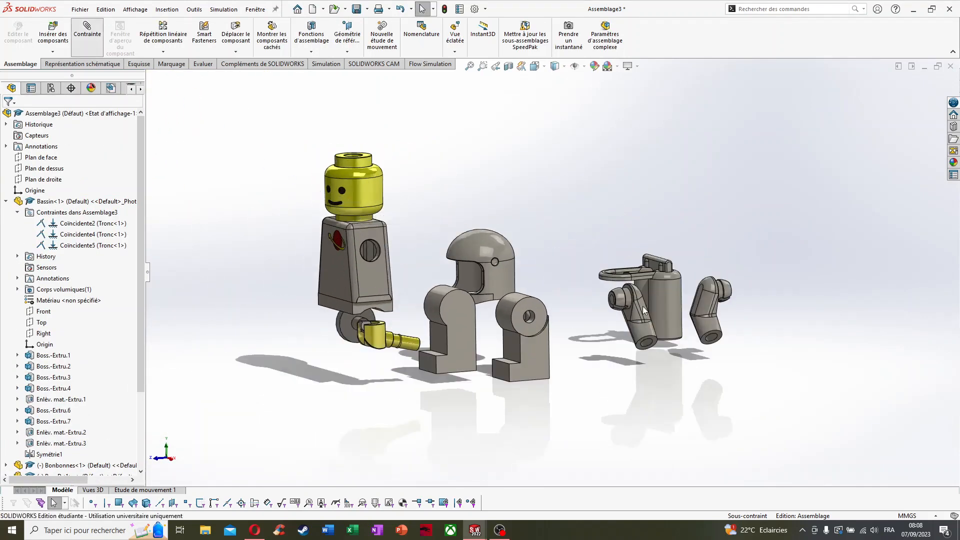
pyautogui.scroll(-2, 640, 305)
pyautogui.click(612, 295)
pyautogui.scroll(3, 378, 244)
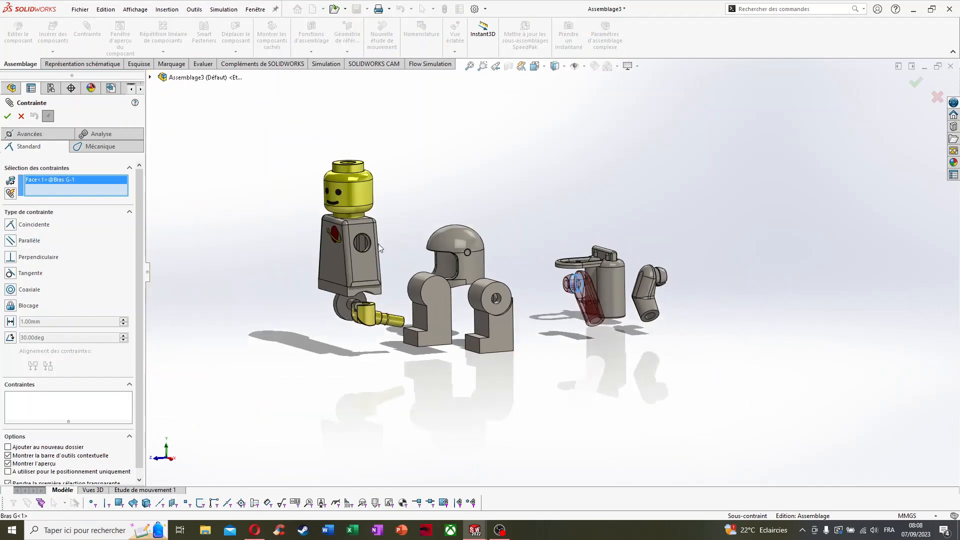
pyautogui.scroll(-6, 378, 244)
pyautogui.moveTo(393, 243); pyautogui.dragTo(511, 279, button='middle')
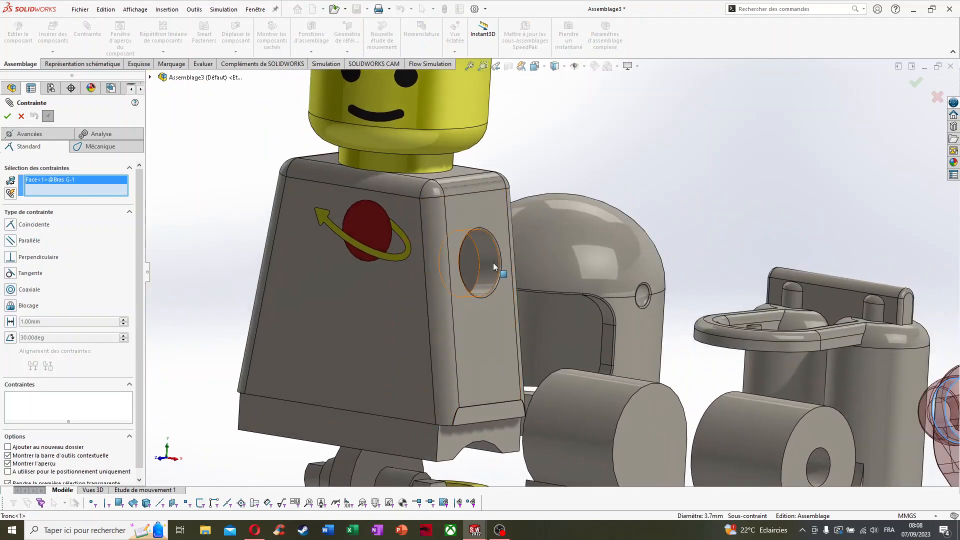
pyautogui.click(493, 261)
pyautogui.scroll(1, 478, 291)
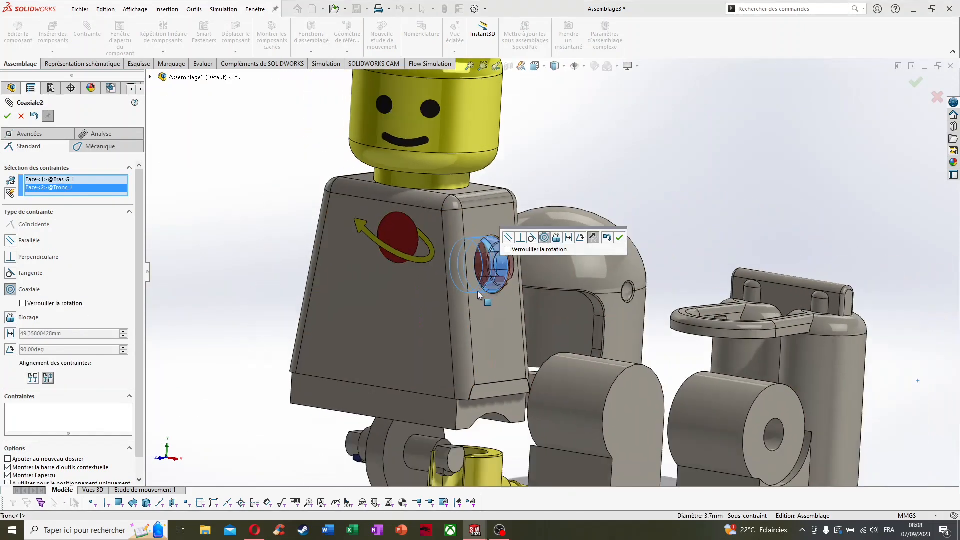
pyautogui.scroll(-2, 507, 269)
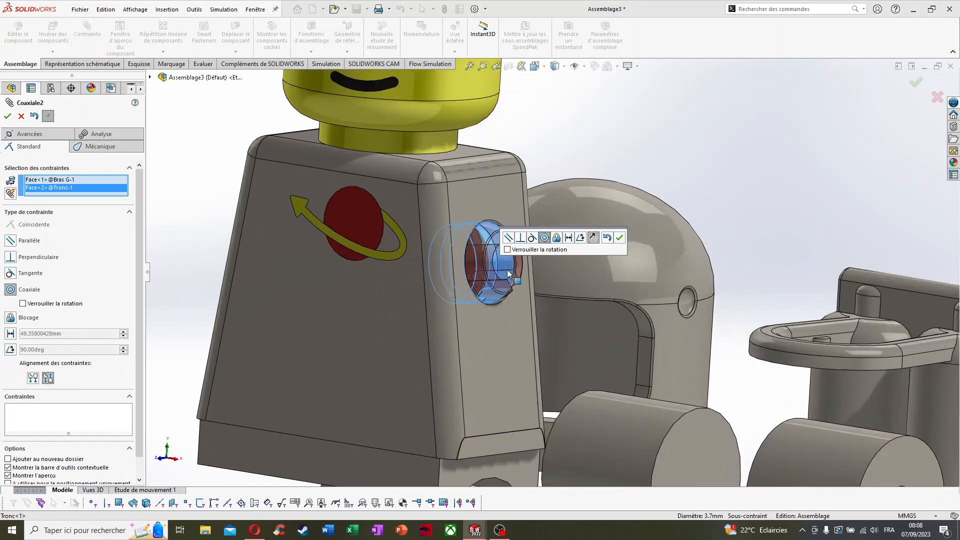
# Try both alignments of the left arm's concentric mate, keep the flipped one with the pin facing the torso, and accept the mate
pyautogui.click(32, 378)
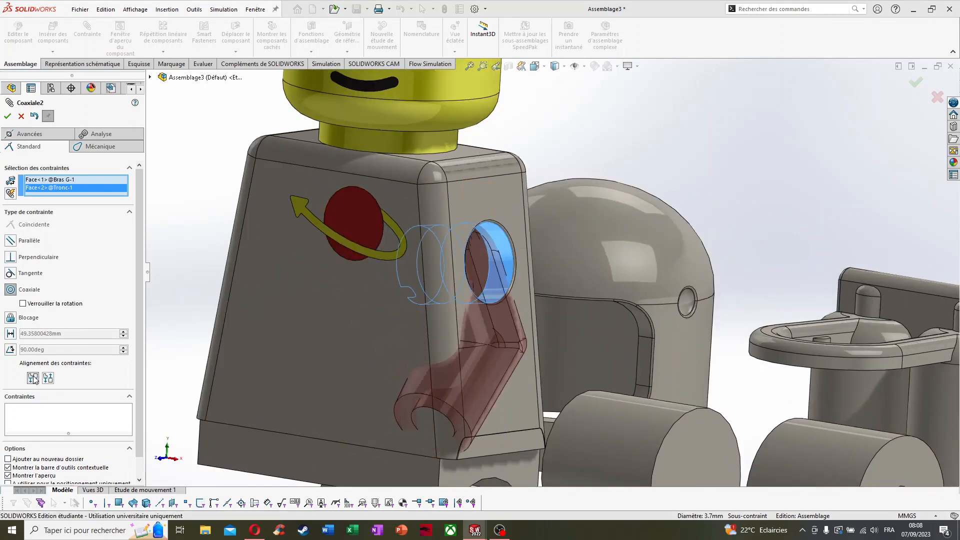
pyautogui.click(47, 378)
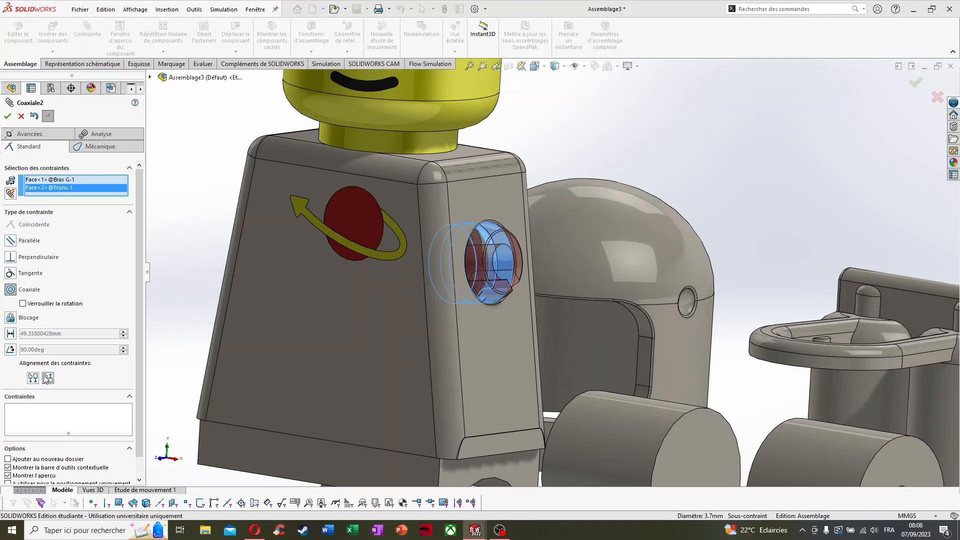
pyautogui.click(34, 378)
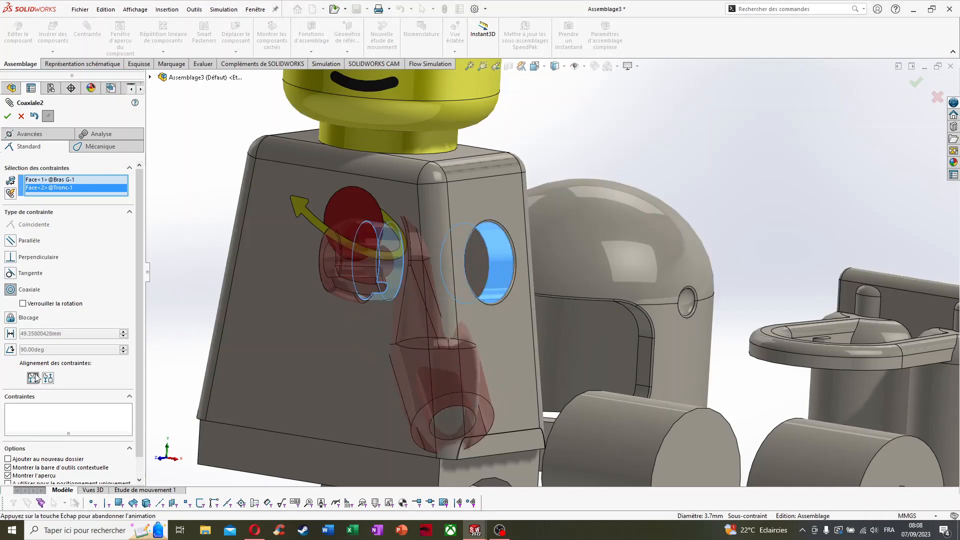
pyautogui.click(7, 118)
pyautogui.click(7, 118)
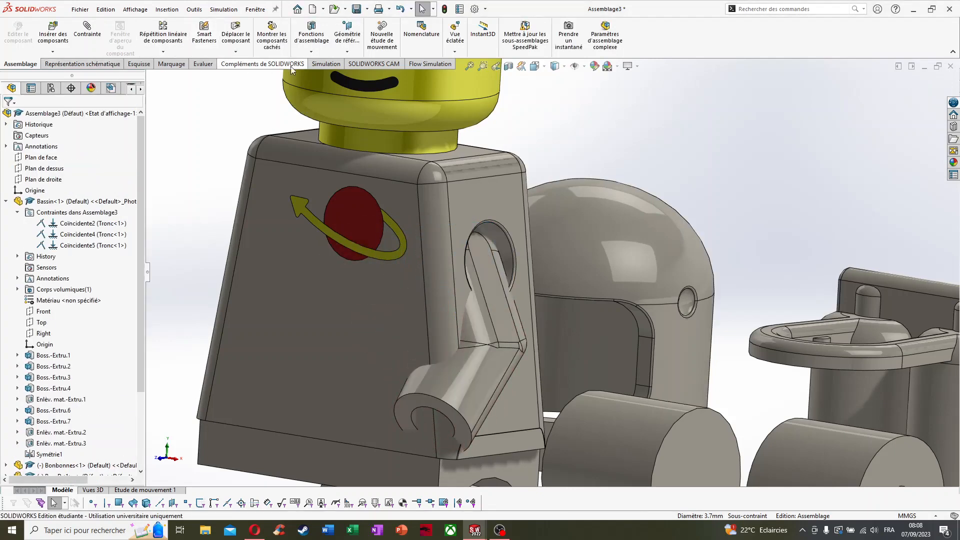
# Slide the left arm along its mate axis out of the torso until its shoulder pin is clear of the hole
pyautogui.click(247, 37)
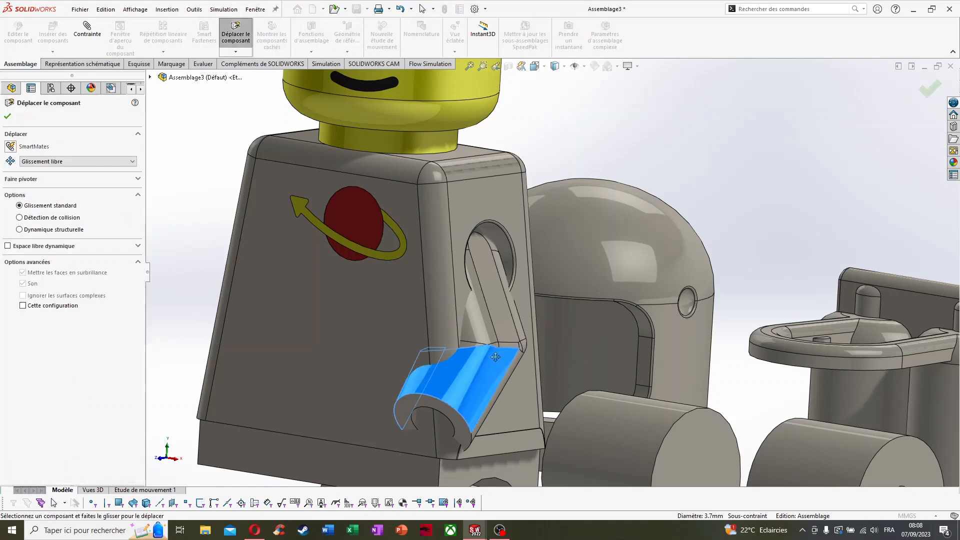
pyautogui.moveTo(495, 357); pyautogui.dragTo(649, 360)
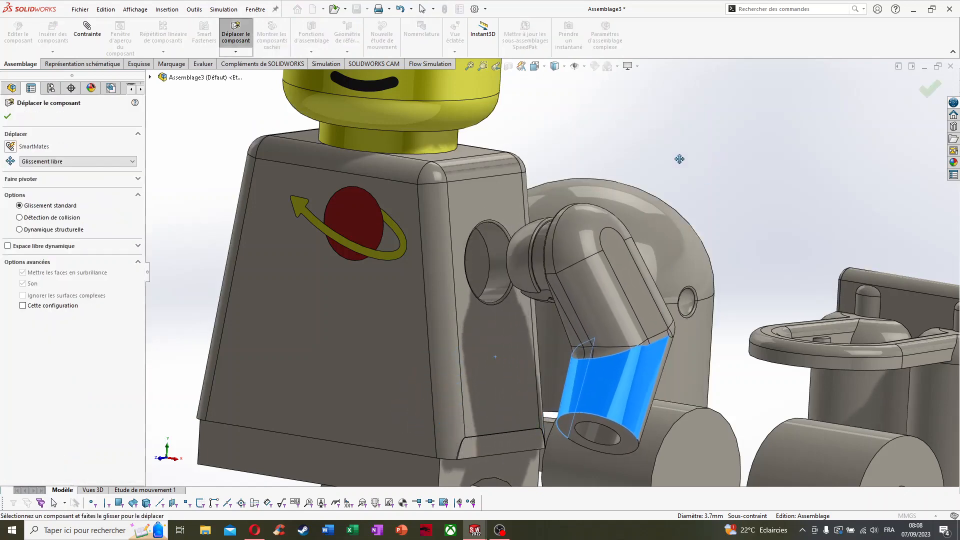
pyautogui.click(8, 117)
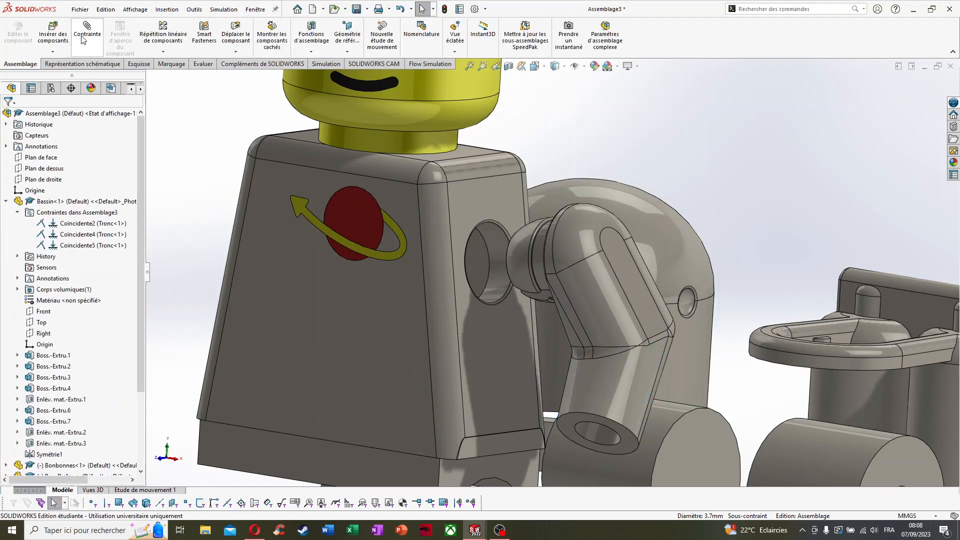
# Add a coincident mate between the flat inner shoulder face of the left arm and the torso's side face
pyautogui.scroll(-5, 559, 263)
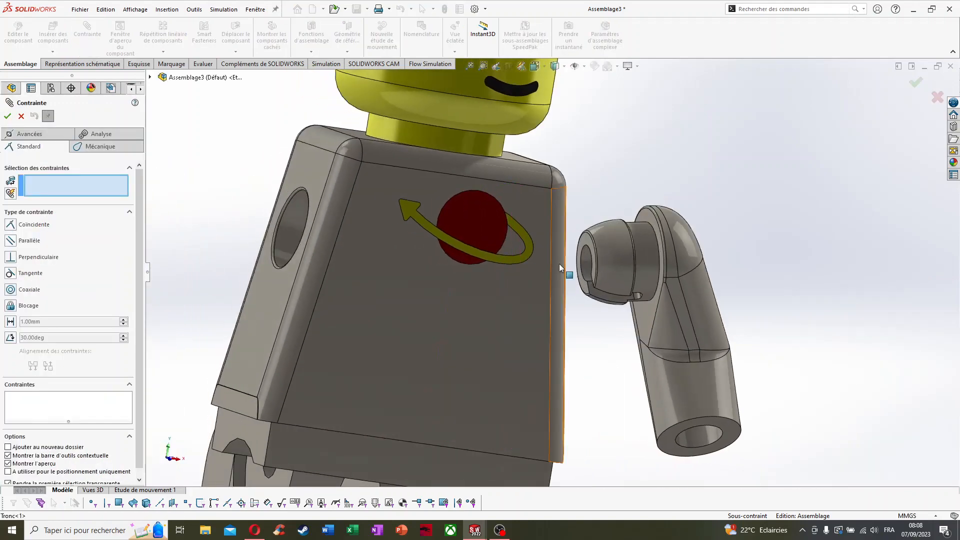
pyautogui.moveTo(641, 213); pyautogui.dragTo(520, 200, button='middle')
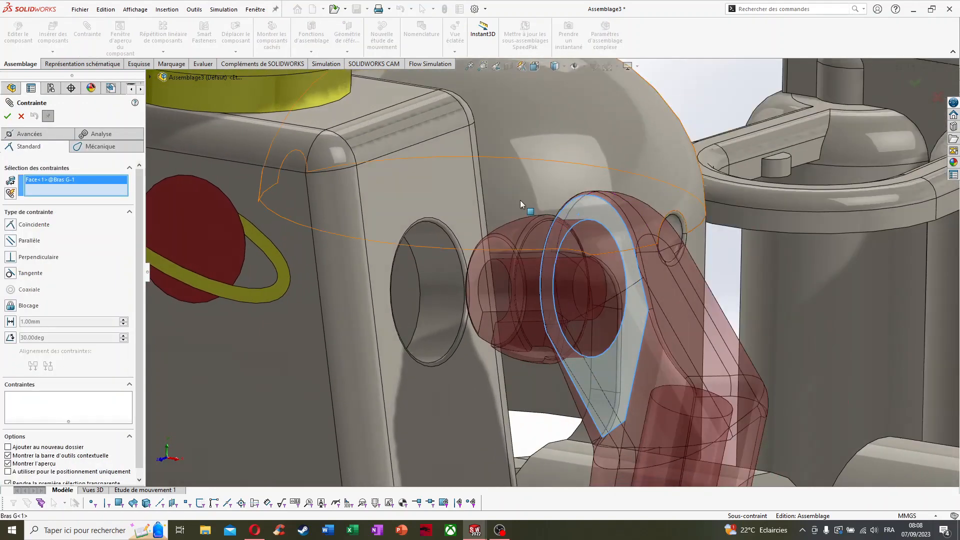
pyautogui.click(418, 184)
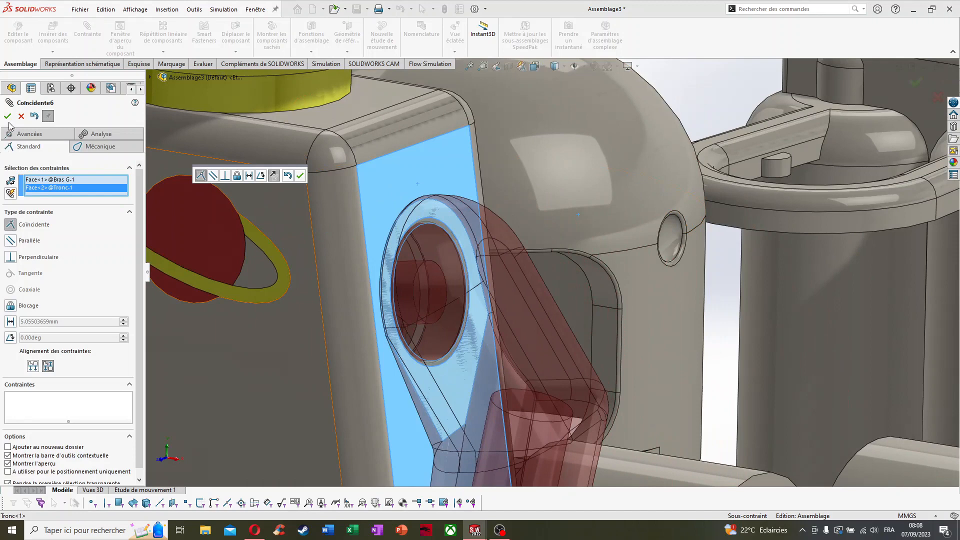
pyautogui.click(8, 117)
pyautogui.click(21, 117)
# Rotate the left arm about its shoulder so that the forearm points forward
pyautogui.scroll(5, 271, 274)
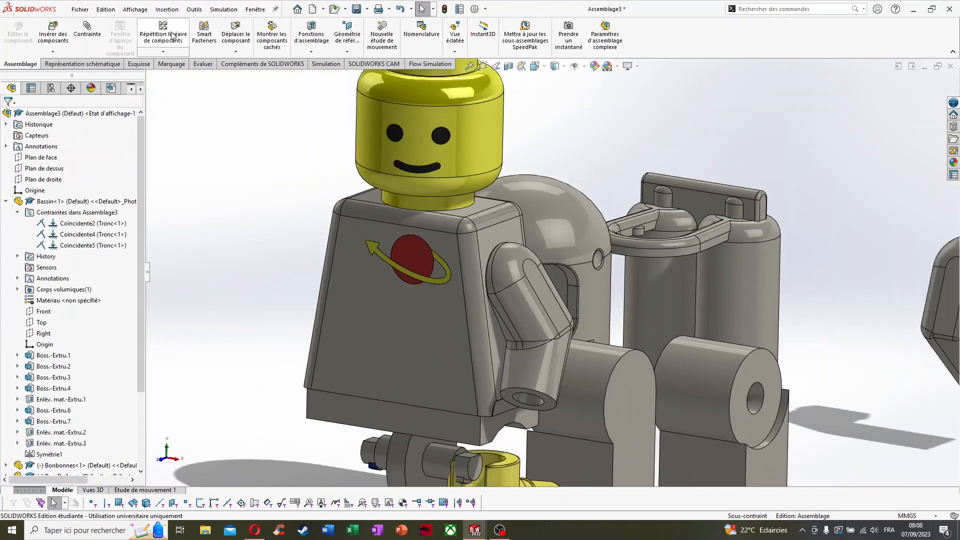
pyautogui.click(230, 31)
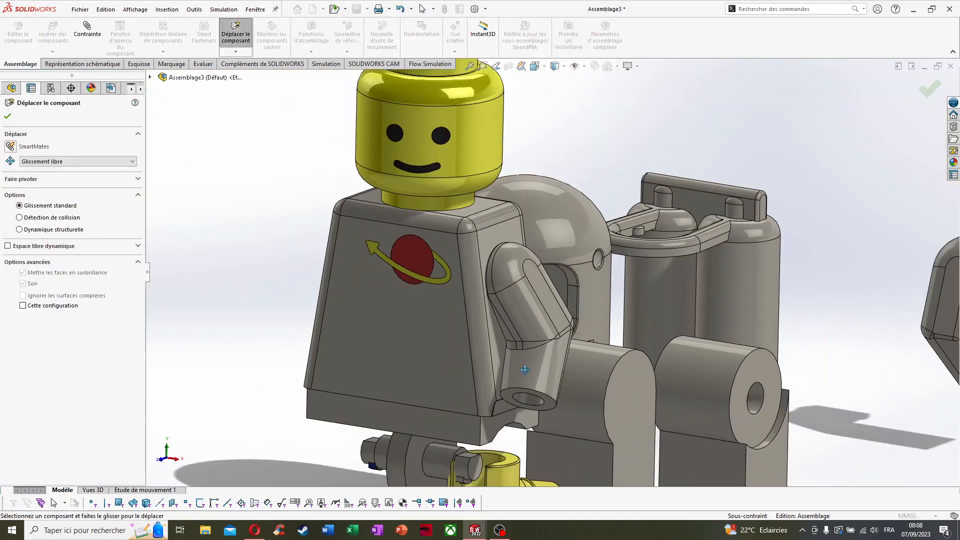
pyautogui.moveTo(528, 368); pyautogui.dragTo(456, 279)
pyautogui.click(7, 117)
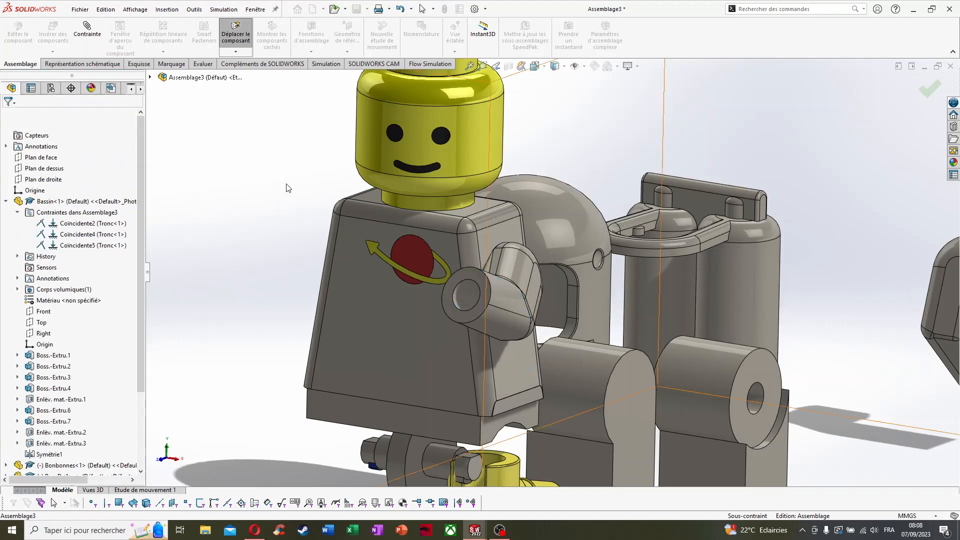
# Set up a concentric mate between the right arm's cylindrical shoulder pin and the torso's other shoulder hole
pyautogui.scroll(5, 466, 332)
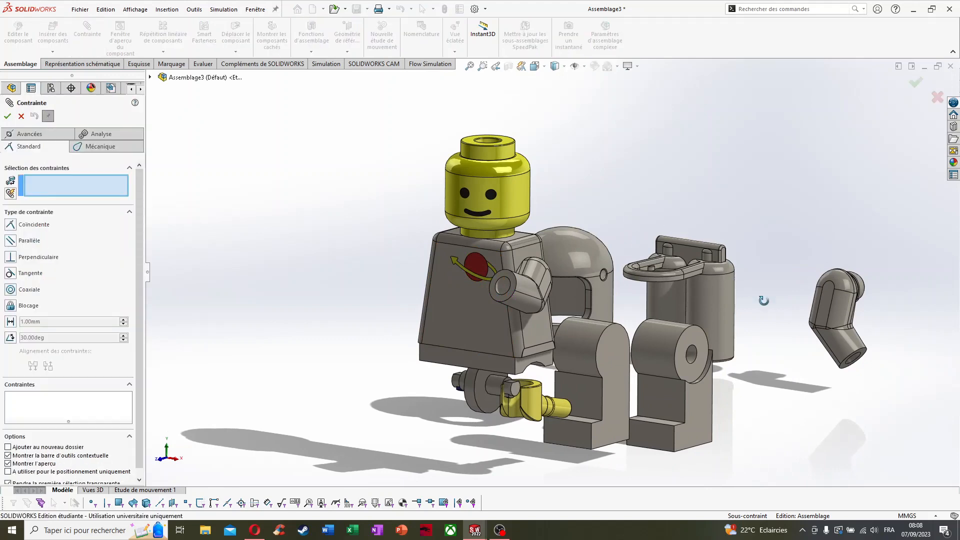
pyautogui.moveTo(763, 300); pyautogui.dragTo(871, 310, button='middle')
pyautogui.scroll(-5, 839, 283)
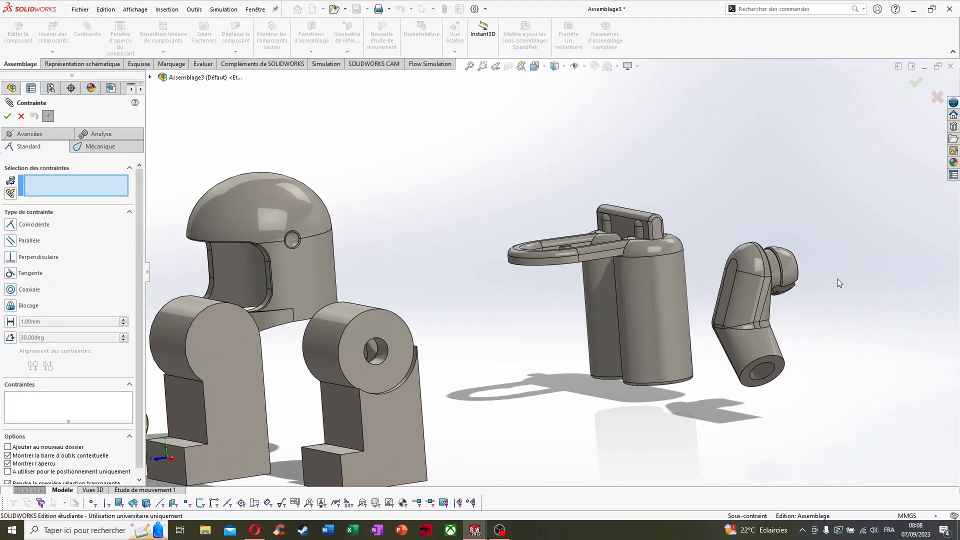
pyautogui.click(774, 268)
pyautogui.scroll(5, 600, 275)
pyautogui.scroll(-8, 633, 256)
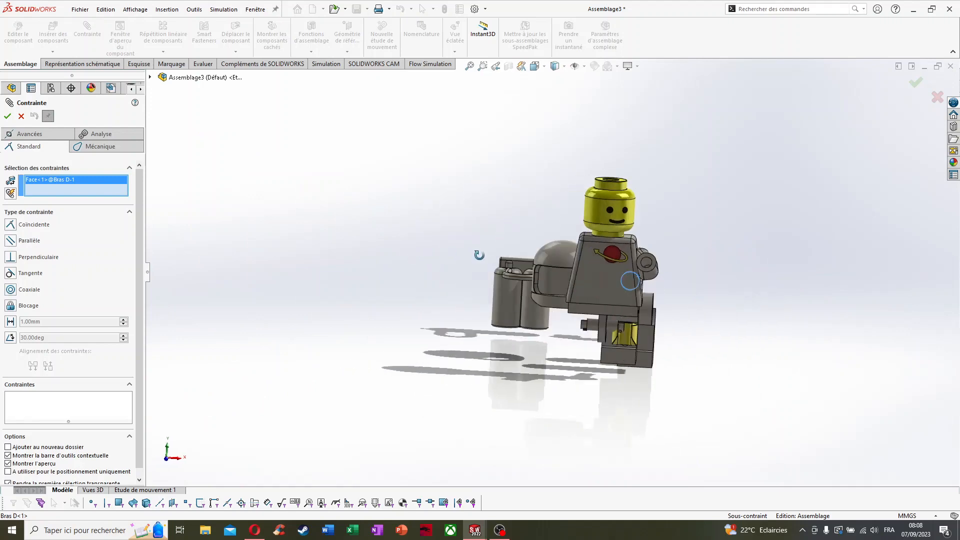
pyautogui.moveTo(633, 257); pyautogui.dragTo(561, 279, button='middle')
pyautogui.click(493, 274)
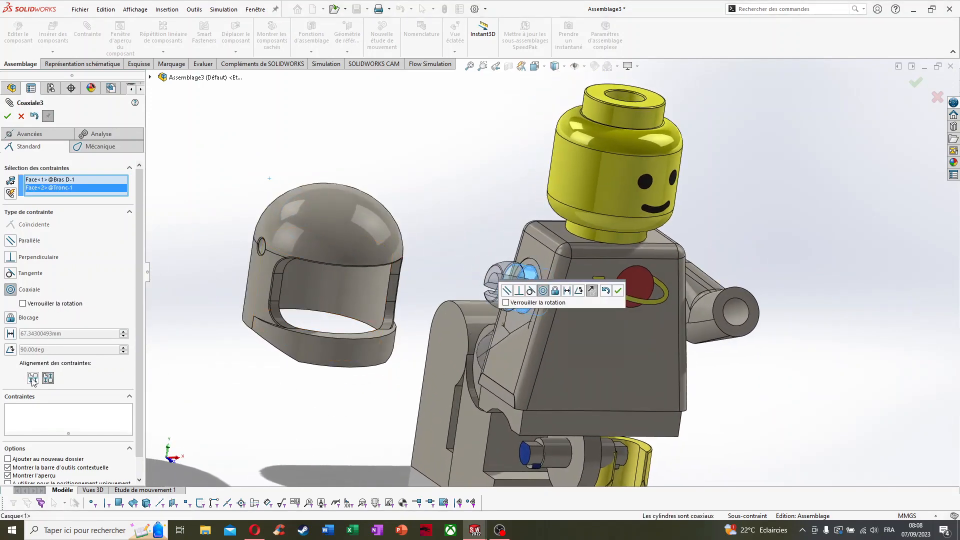
# Flip the alignment of the right arm's concentric mate and accept it
pyautogui.click(33, 379)
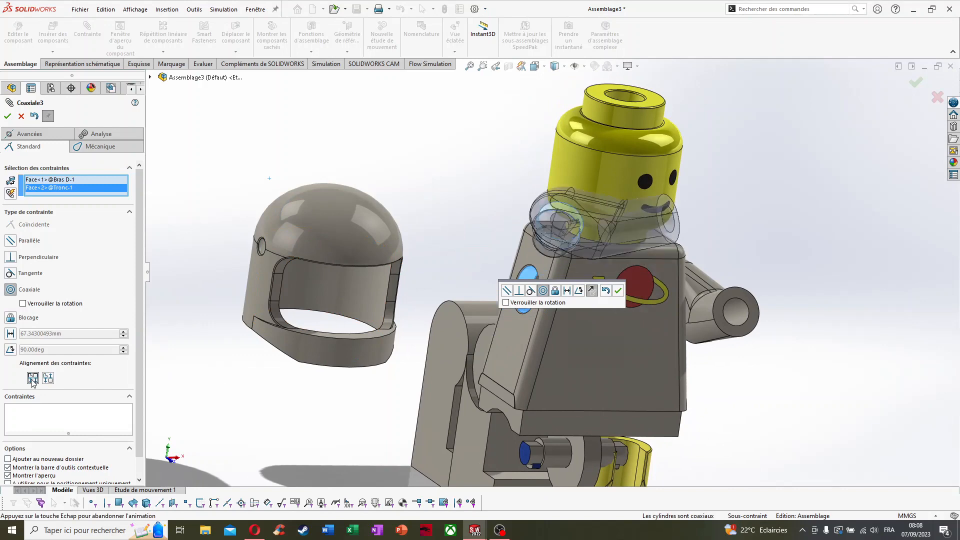
pyautogui.click(8, 116)
pyautogui.click(21, 118)
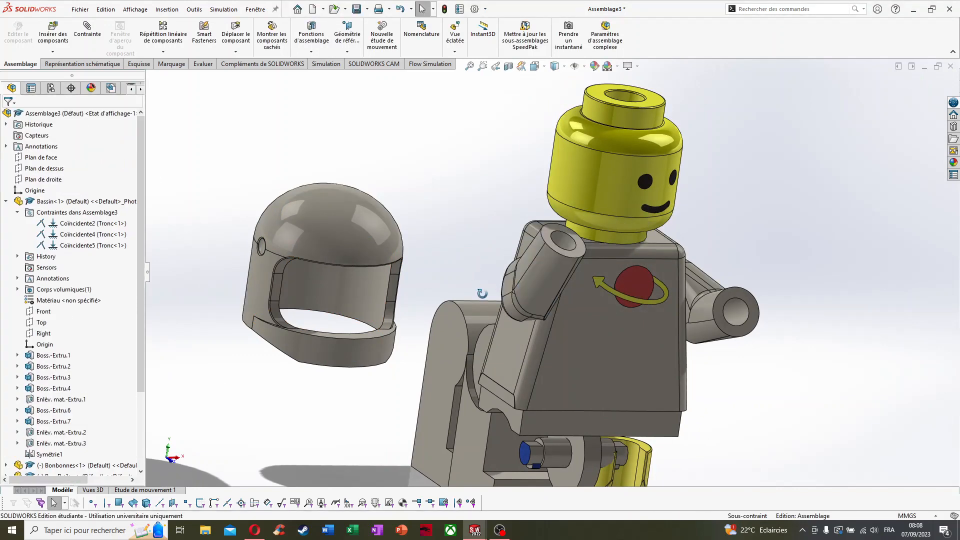
# Slide the right arm outward along its mate axis, away from the side of the torso
pyautogui.moveTo(482, 293); pyautogui.dragTo(500, 335, button='middle')
pyautogui.click(242, 34)
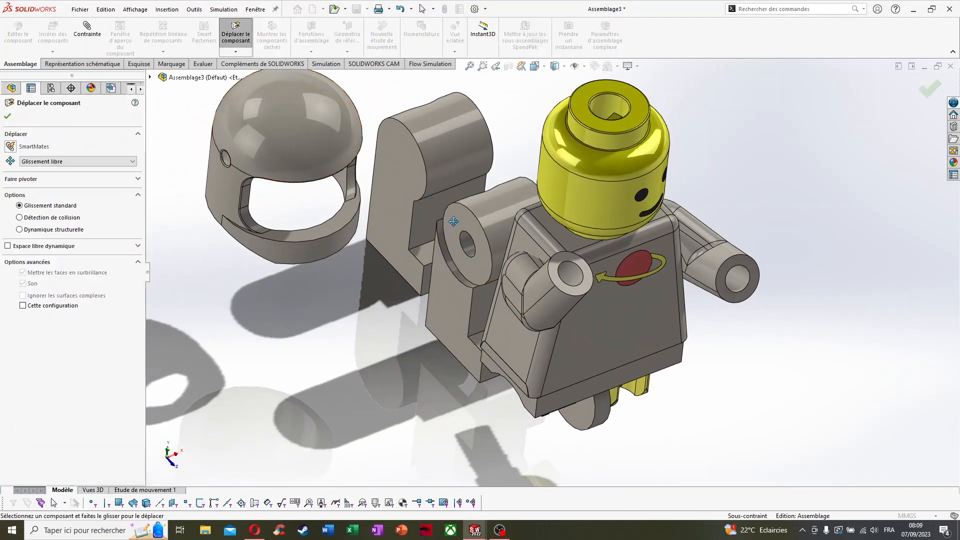
pyautogui.moveTo(561, 300); pyautogui.dragTo(494, 305)
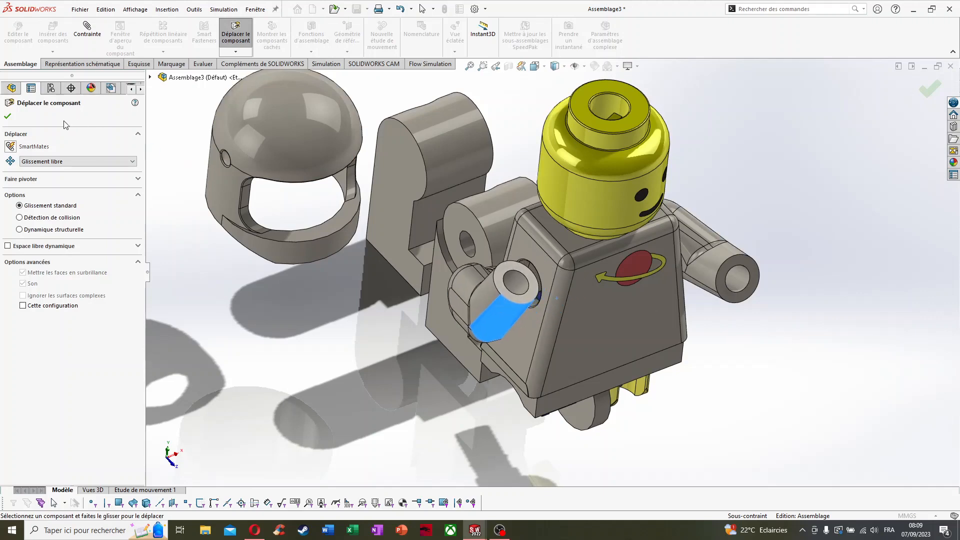
pyautogui.click(9, 117)
# Add a coincident mate between the torso's side face and the flat inner shoulder face of the right arm
pyautogui.click(521, 247)
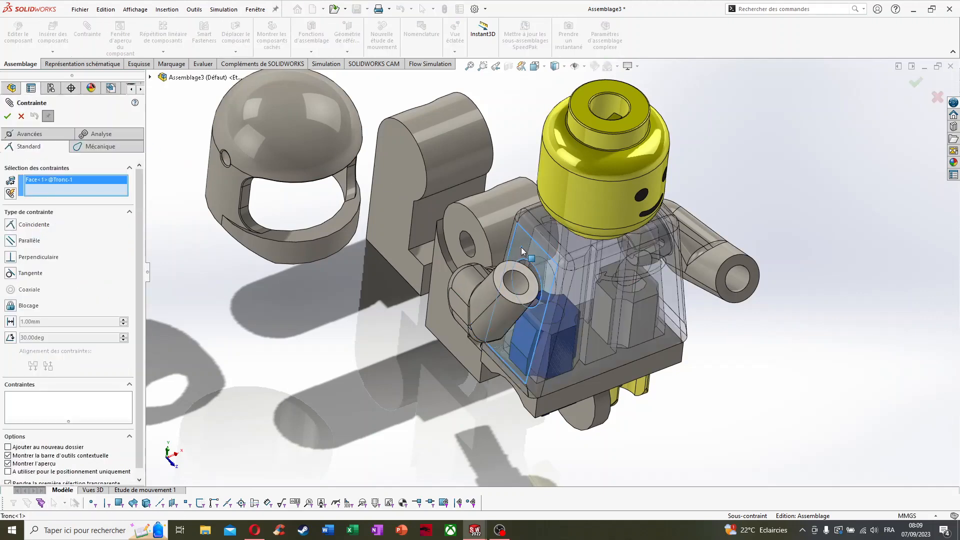
pyautogui.moveTo(521, 246); pyautogui.dragTo(342, 270, button='middle')
pyautogui.scroll(-4, 343, 270)
pyautogui.moveTo(303, 273); pyautogui.dragTo(293, 278, button='middle')
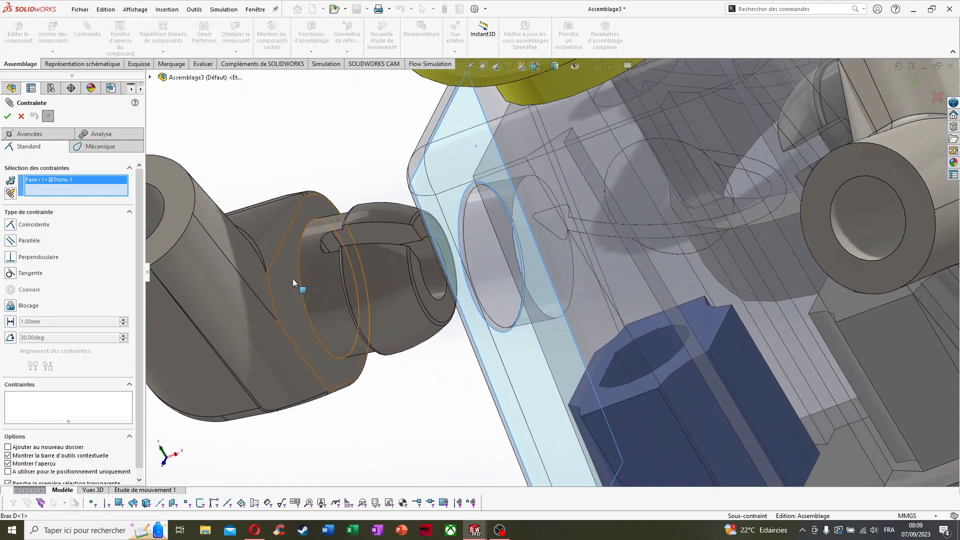
pyautogui.click(292, 278)
pyautogui.click(7, 116)
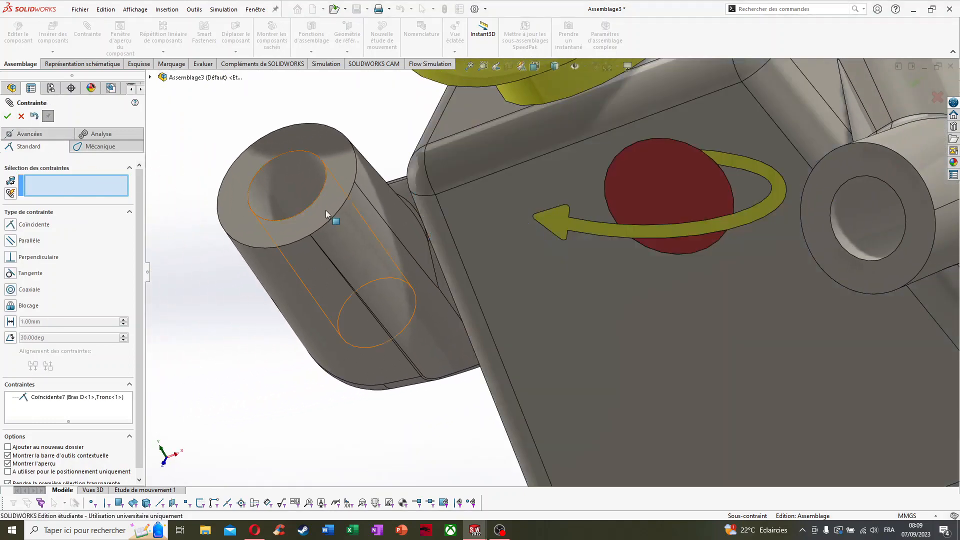
# Finish mating the arms and place a second copy of the hand component in the empty space beside the figure
pyautogui.scroll(5, 606, 253)
pyautogui.moveTo(607, 254); pyautogui.dragTo(680, 340, button='middle')
pyautogui.scroll(-3, 649, 320)
pyautogui.scroll(-3, 624, 310)
pyautogui.scroll(3, 625, 320)
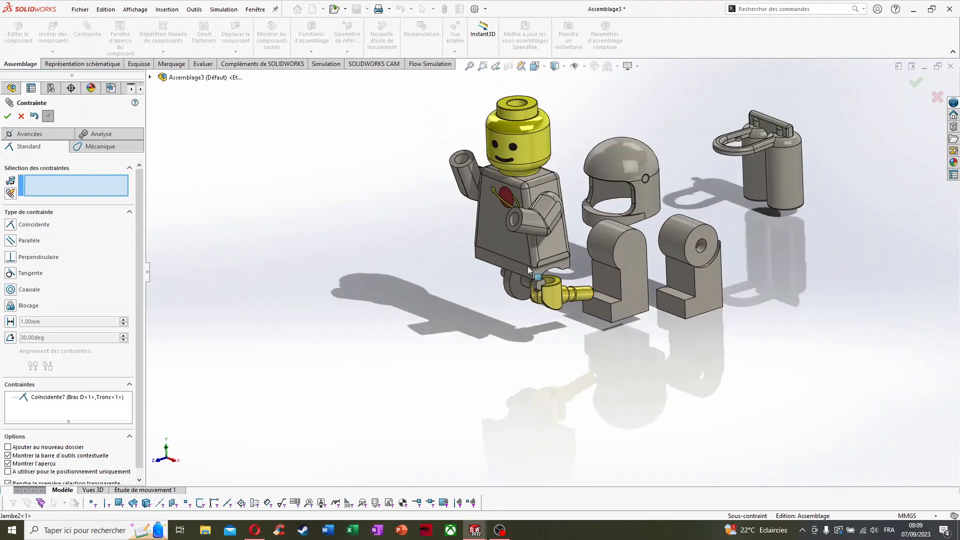
pyautogui.scroll(-4, 610, 292)
pyautogui.click(21, 119)
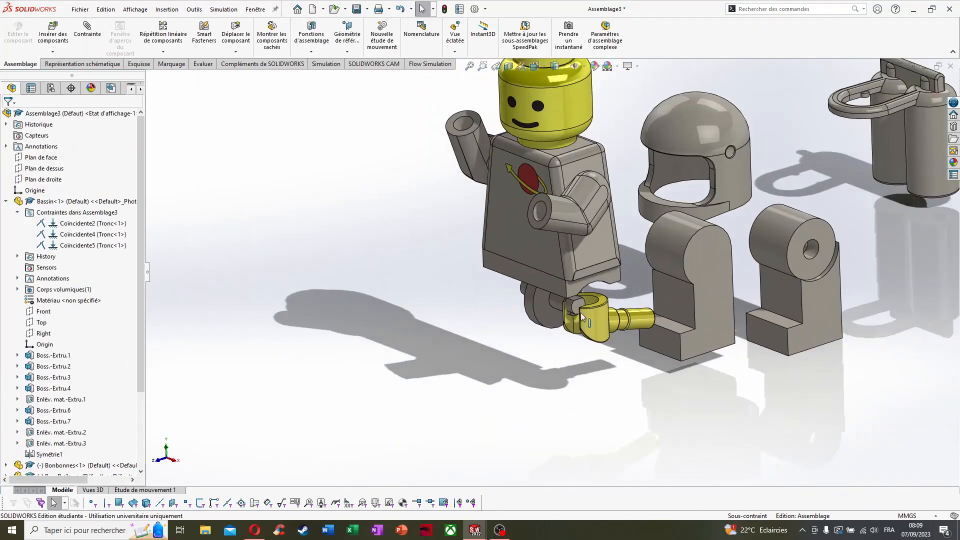
pyautogui.click(637, 315)
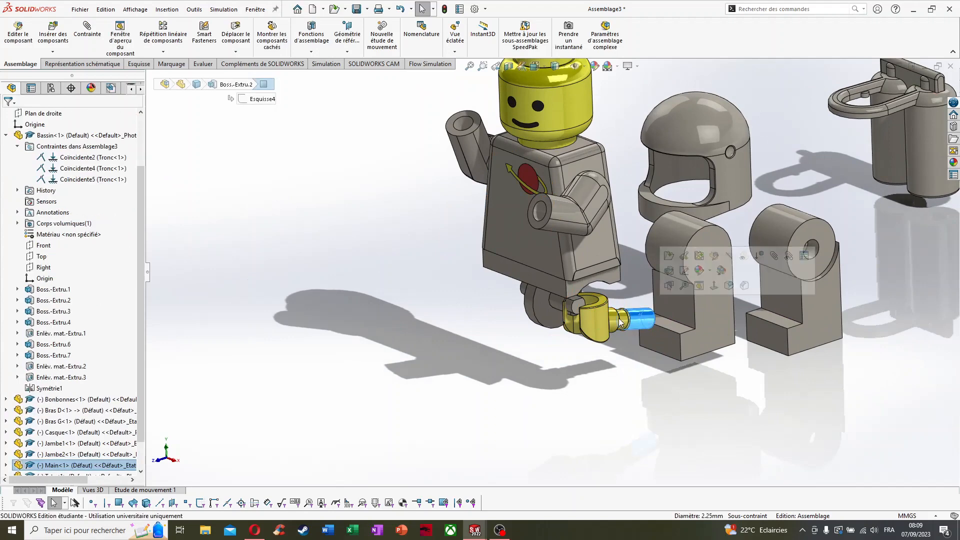
pyautogui.click(81, 464)
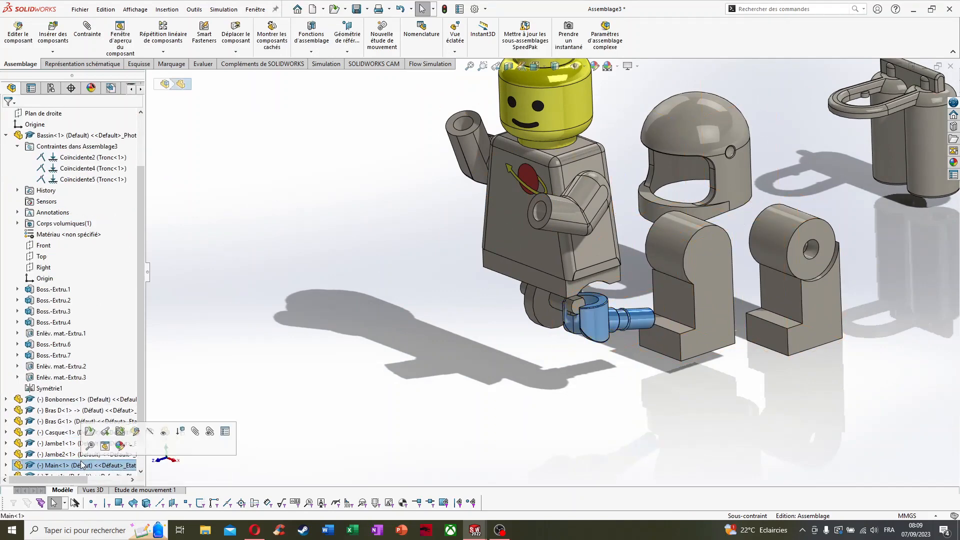
pyautogui.scroll(-1, 80, 450)
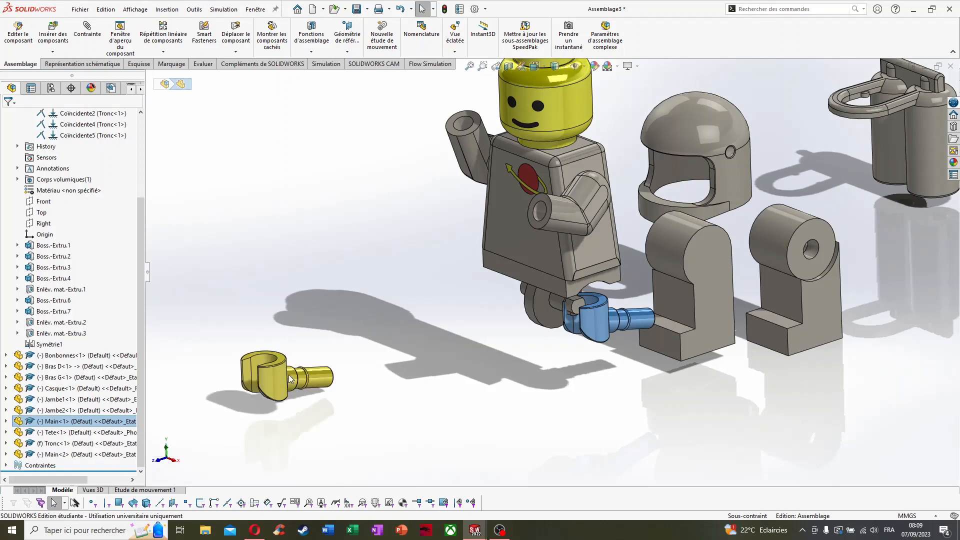
pyautogui.click(302, 301)
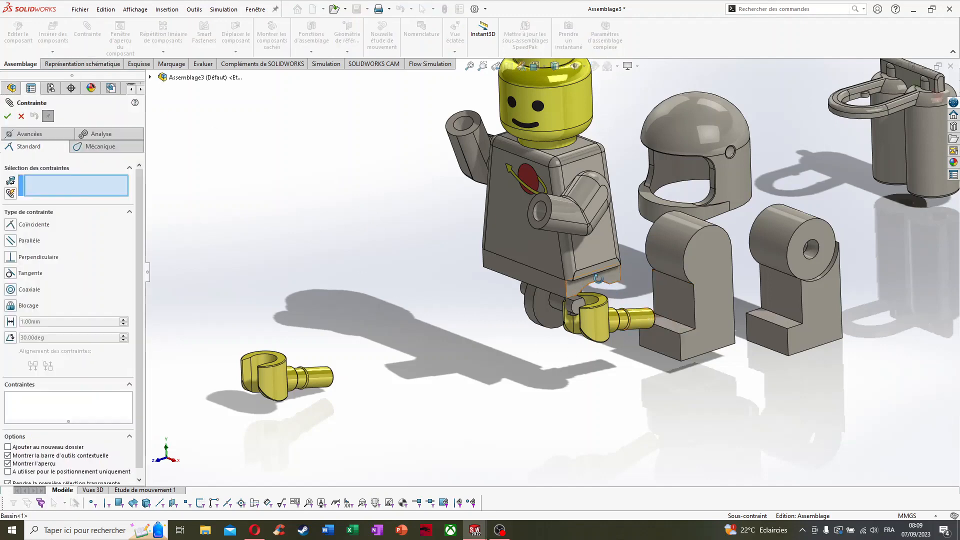
# Add a concentric mate between the cylindrical wrist peg of the first hand and the bore in the left arm
pyautogui.moveTo(597, 279); pyautogui.dragTo(583, 290, button='middle')
pyautogui.click(653, 314)
pyautogui.scroll(-5, 489, 218)
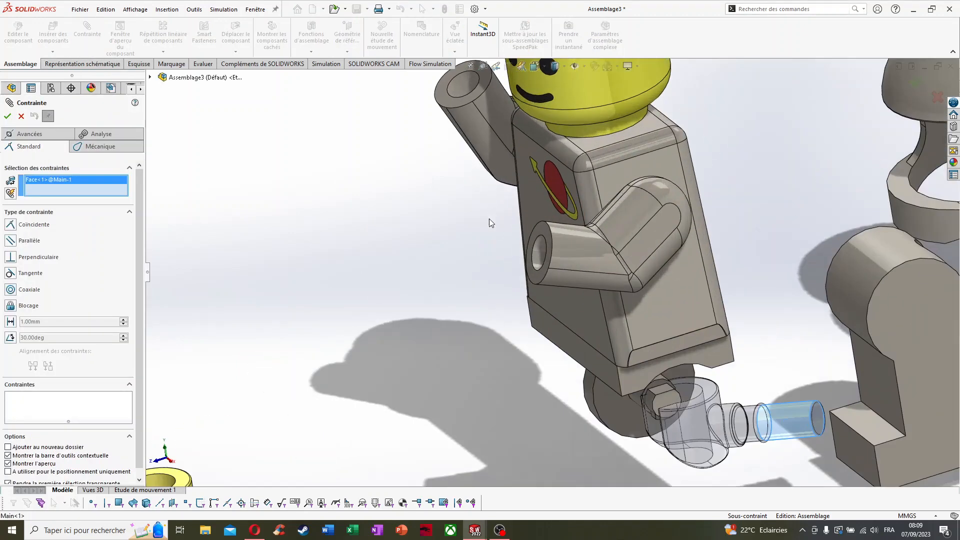
pyautogui.click(548, 252)
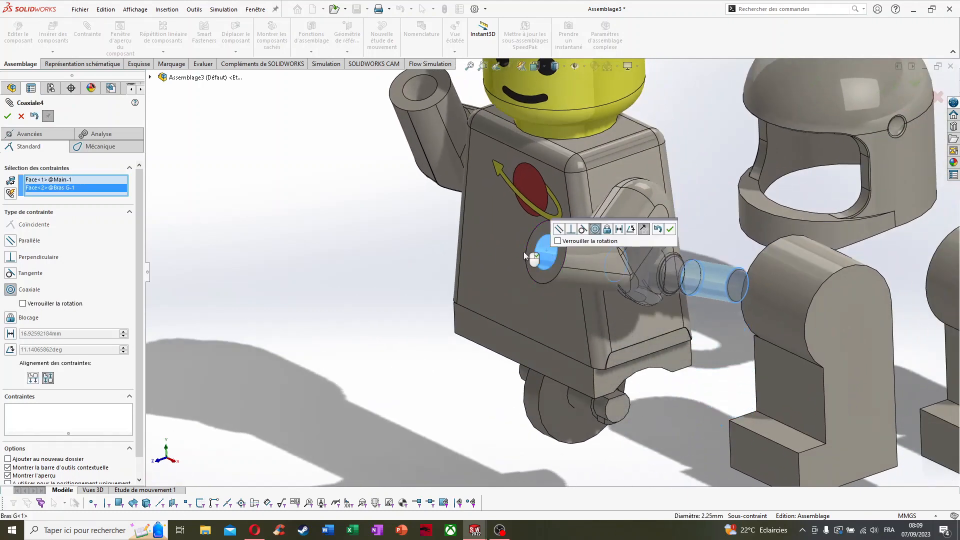
pyautogui.click(9, 116)
pyautogui.moveTo(530, 233); pyautogui.dragTo(565, 215, button='middle')
pyautogui.click(9, 116)
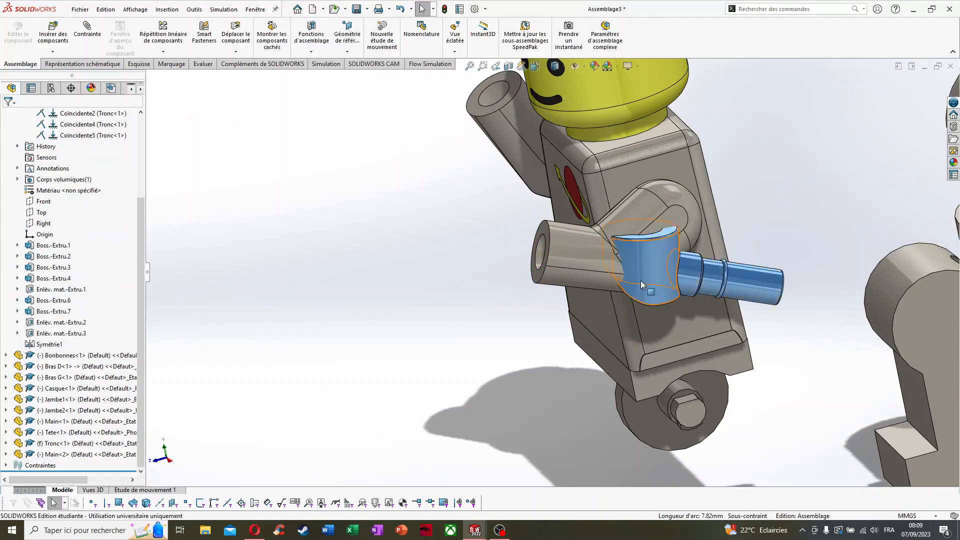
# Slide the first hand along its mate axis until it sits clear of the left arm's elbow
pyautogui.click(236, 36)
pyautogui.moveTo(678, 298); pyautogui.dragTo(761, 300)
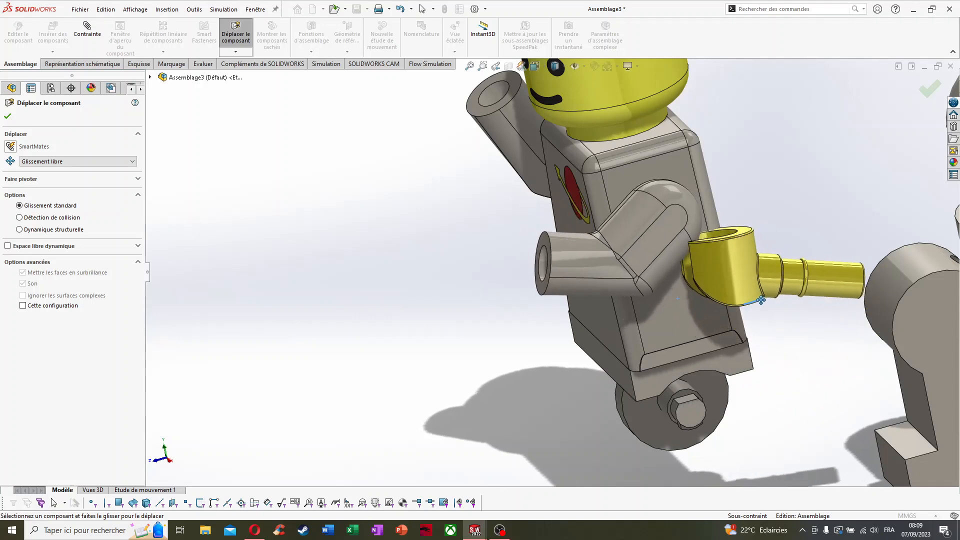
pyautogui.click(8, 118)
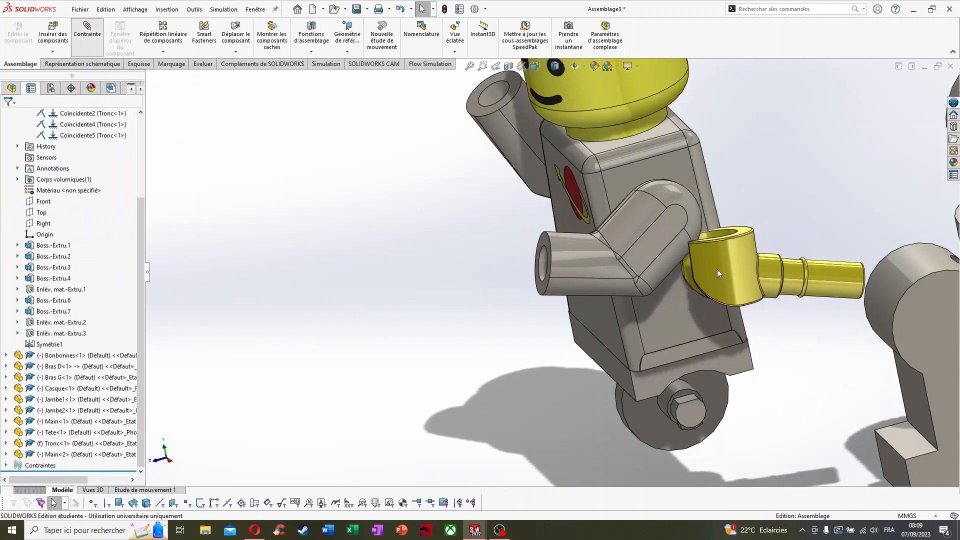
# Add a coincident mate between the narrow ring face in the first hand's wrist groove and the annular end face of the left arm
pyautogui.scroll(-2, 718, 269)
pyautogui.moveTo(718, 268); pyautogui.dragTo(655, 252, button='middle')
pyautogui.scroll(-3, 770, 250)
pyautogui.moveTo(770, 250); pyautogui.dragTo(775, 274, button='middle')
pyautogui.scroll(-1, 795, 263)
pyautogui.scroll(-2, 805, 261)
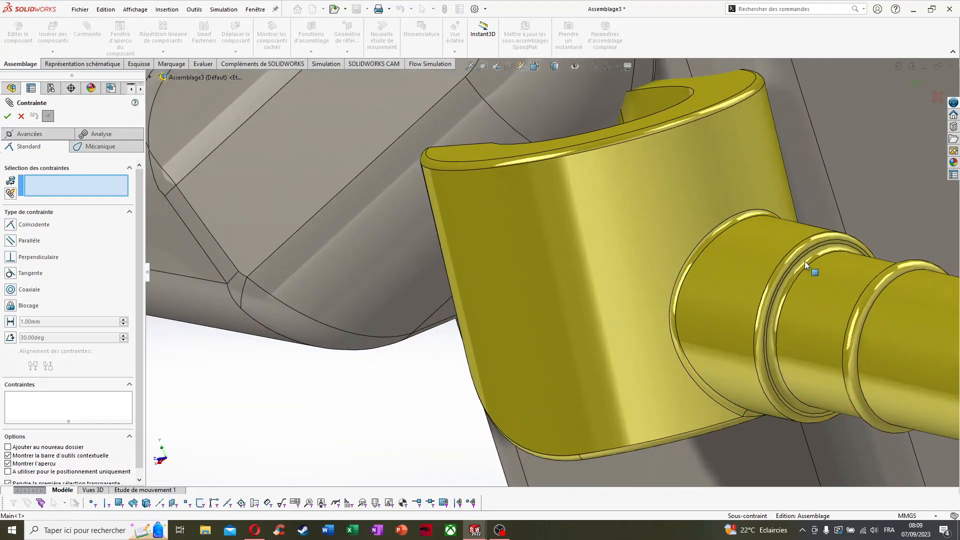
pyautogui.scroll(-3, 816, 250)
pyautogui.click(727, 247)
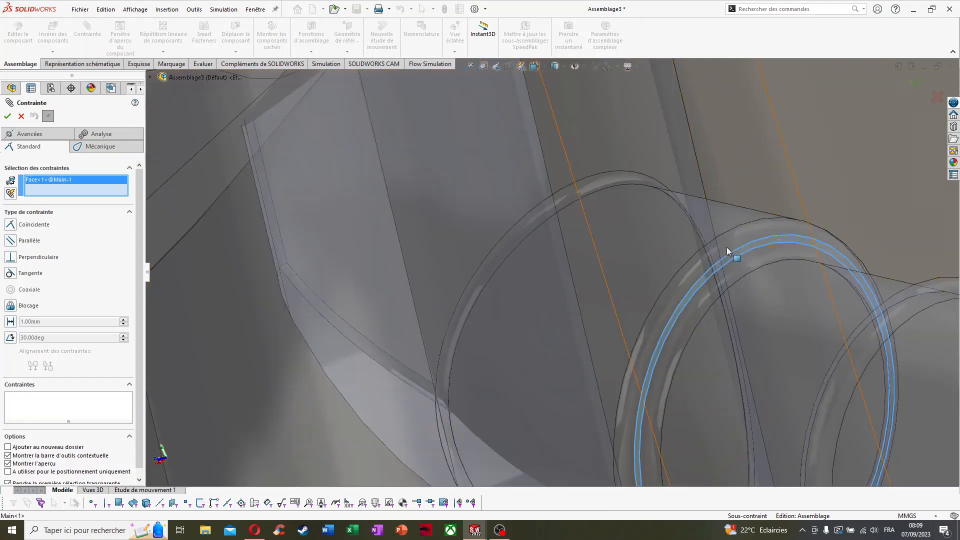
pyautogui.scroll(5, 727, 247)
pyautogui.moveTo(424, 219)
pyautogui.mouseDown(button='middle')
pyautogui.moveTo(397, 210)
pyautogui.moveTo(475, 223)
pyautogui.moveTo(434, 222)
pyautogui.mouseUp(button='middle')
pyautogui.scroll(-1, 353, 220)
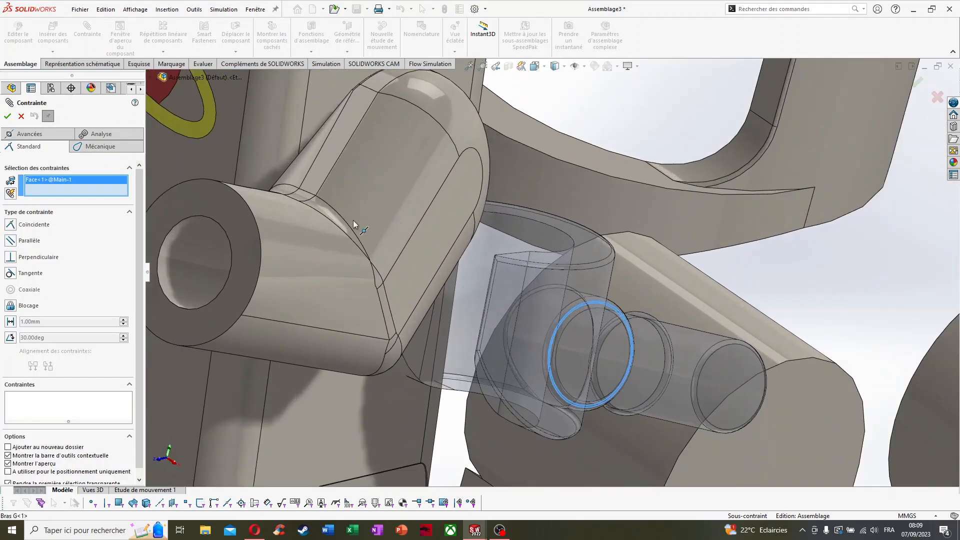
pyautogui.click(230, 207)
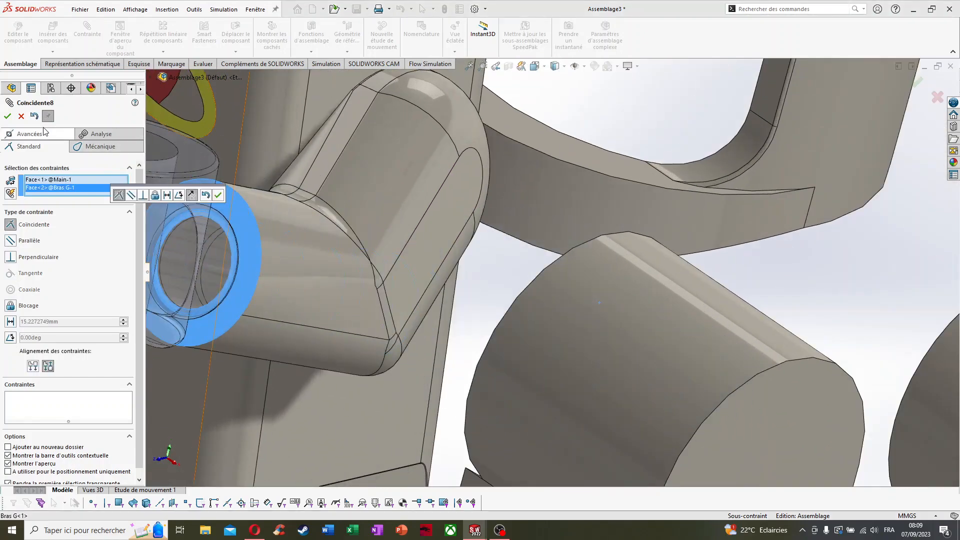
pyautogui.click(7, 116)
# Add a concentric mate between the second hand's wrist peg and the bore in the right arm
pyautogui.scroll(5, 301, 242)
pyautogui.scroll(-2, 284, 240)
pyautogui.scroll(3, 371, 271)
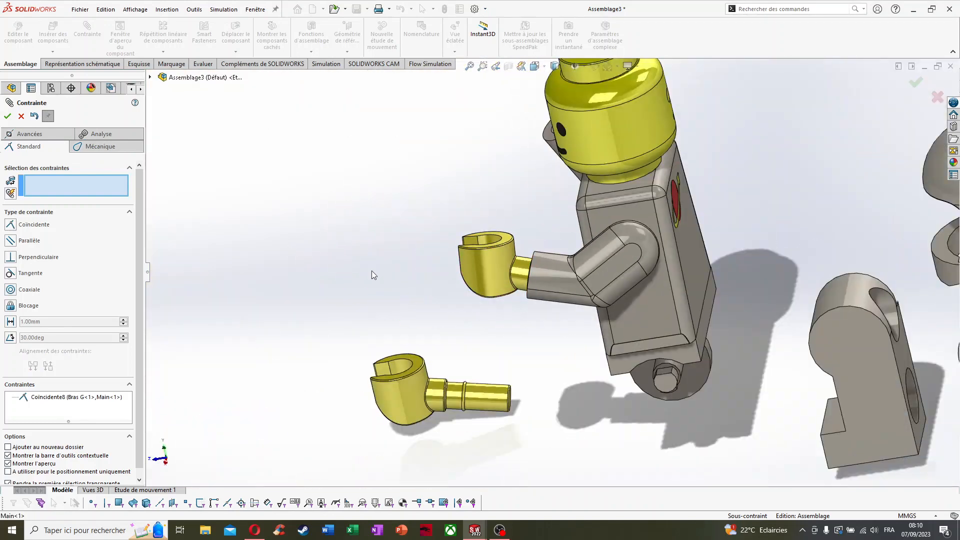
pyautogui.scroll(-1, 466, 351)
pyautogui.moveTo(466, 351); pyautogui.dragTo(503, 352, button='middle')
pyautogui.click(503, 352)
pyautogui.moveTo(553, 294); pyautogui.dragTo(615, 169, button='middle')
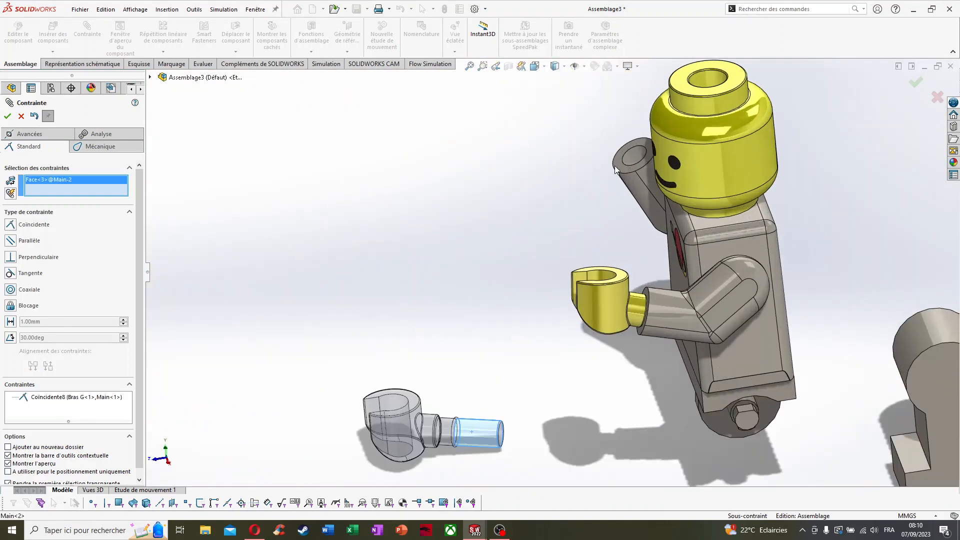
pyautogui.click(637, 160)
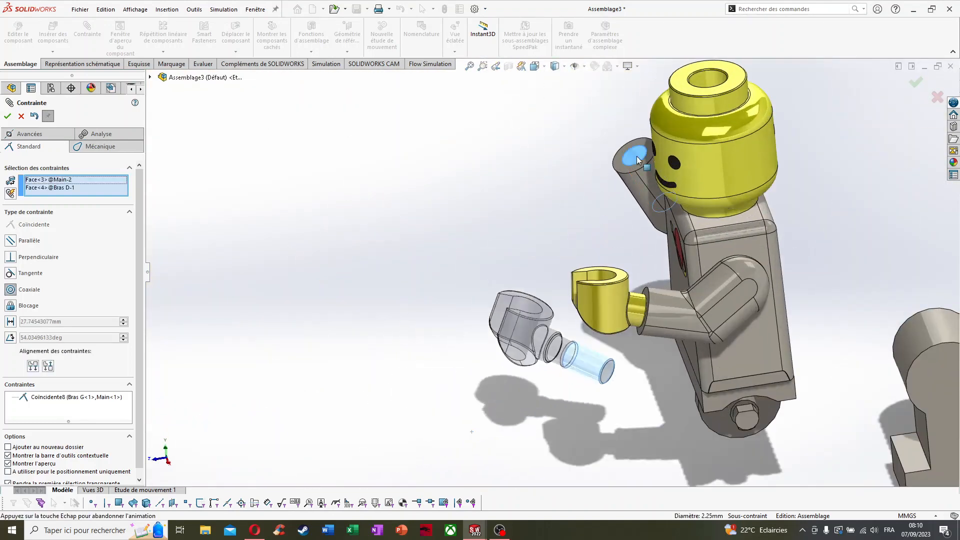
pyautogui.click(7, 116)
pyautogui.click(8, 116)
# Add a coincident mate between the narrow ring face in the second hand's wrist groove and the annular end face of the right arm
pyautogui.moveTo(344, 147); pyautogui.dragTo(448, 153, button='middle')
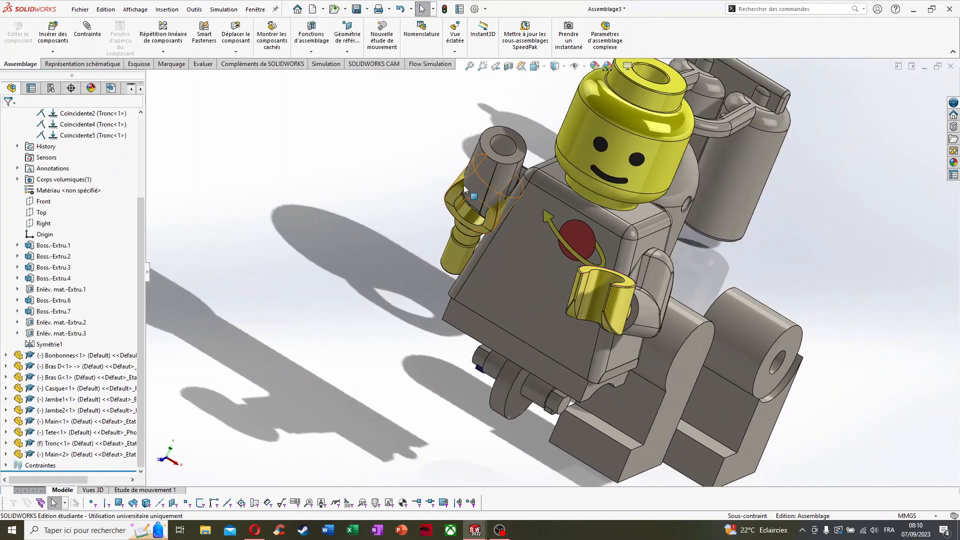
pyautogui.moveTo(452, 184); pyautogui.dragTo(493, 127, button='middle')
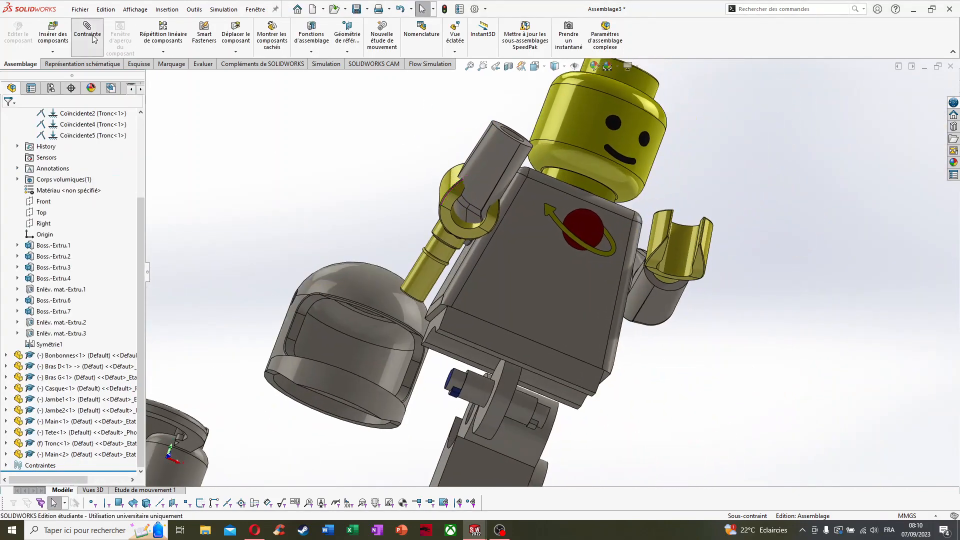
pyautogui.scroll(-10, 446, 233)
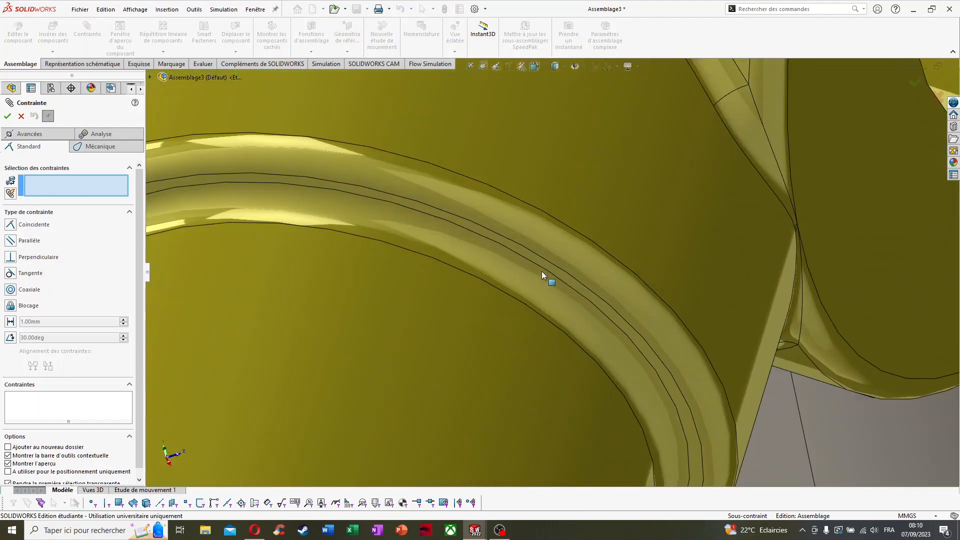
pyautogui.click(539, 261)
pyautogui.scroll(5, 542, 240)
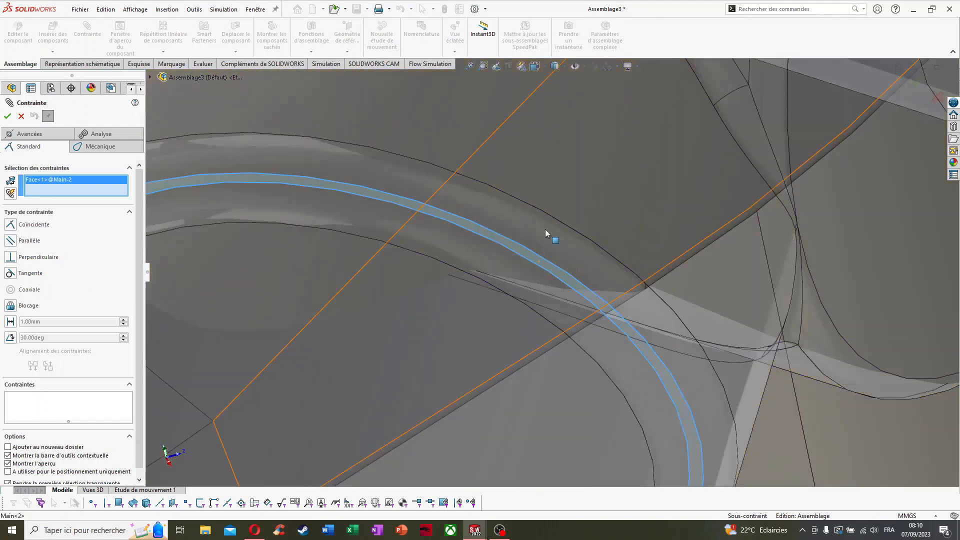
pyautogui.scroll(8, 530, 265)
pyautogui.moveTo(559, 149); pyautogui.dragTo(535, 220, button='middle')
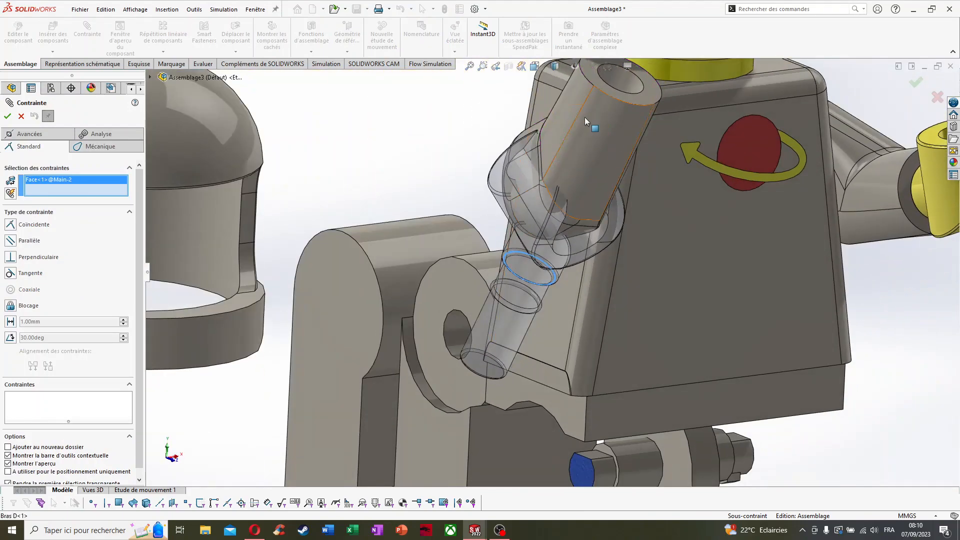
pyautogui.moveTo(589, 103); pyautogui.dragTo(590, 128, button='middle')
pyautogui.click(596, 125)
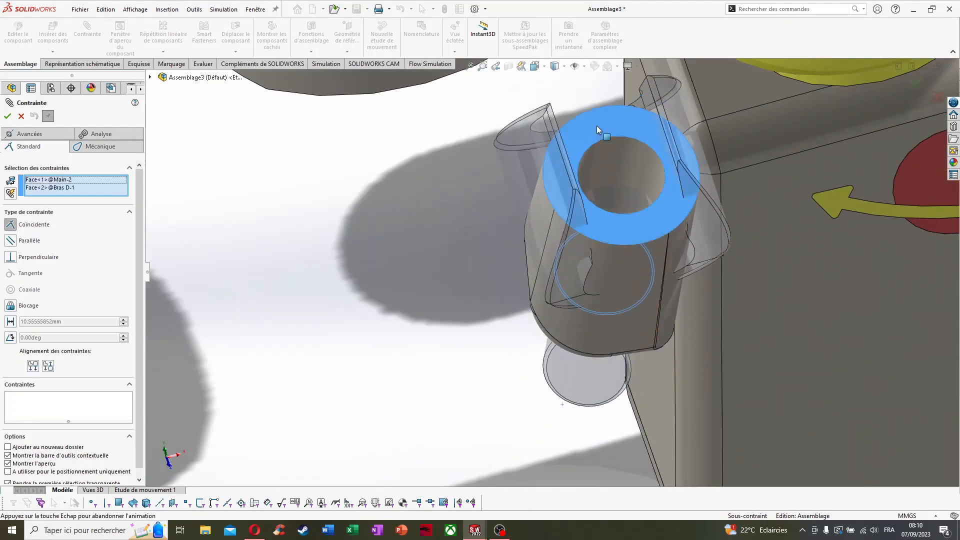
pyautogui.scroll(-2, 620, 167)
pyautogui.scroll(5, 509, 157)
pyautogui.moveTo(509, 157); pyautogui.dragTo(593, 137, button='middle')
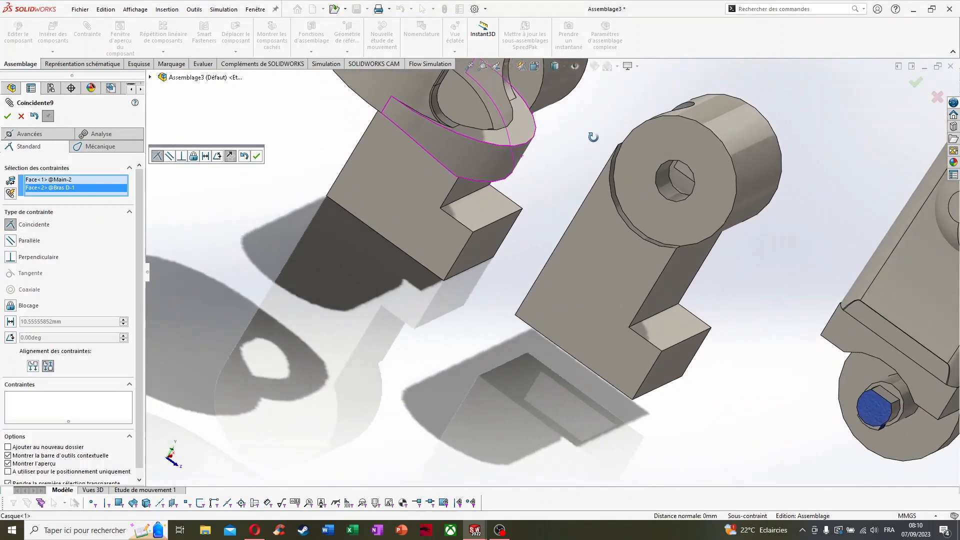
pyautogui.scroll(6, 597, 200)
pyautogui.scroll(-3, 752, 225)
pyautogui.scroll(-2, 678, 255)
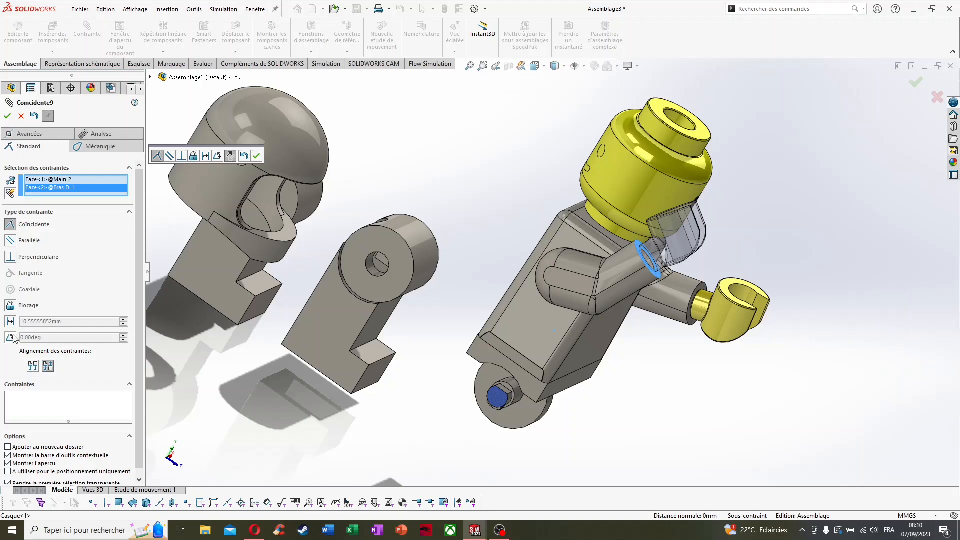
pyautogui.click(8, 116)
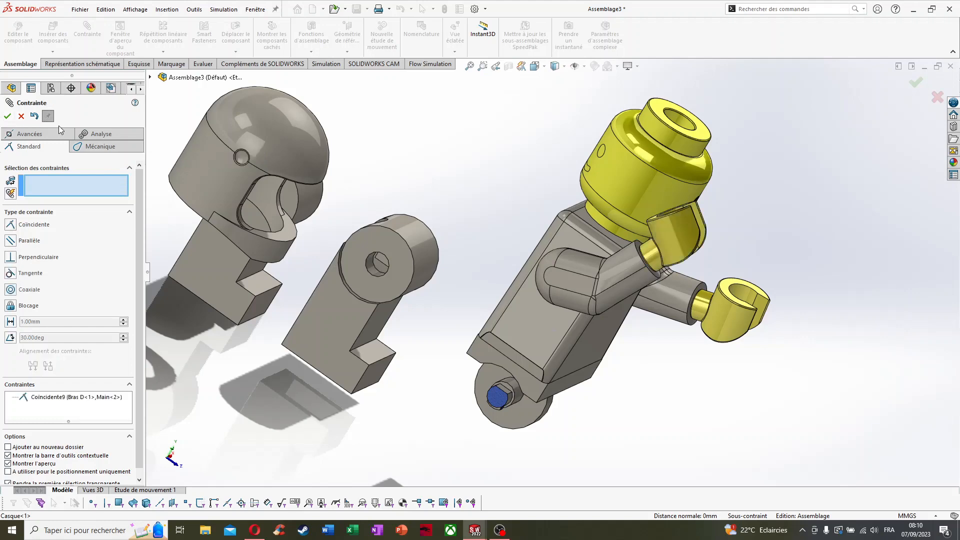
# Add a concentric mate between the helmet's inner cylindrical face and the cylindrical face of the head
pyautogui.moveTo(447, 189); pyautogui.dragTo(378, 224, button='middle')
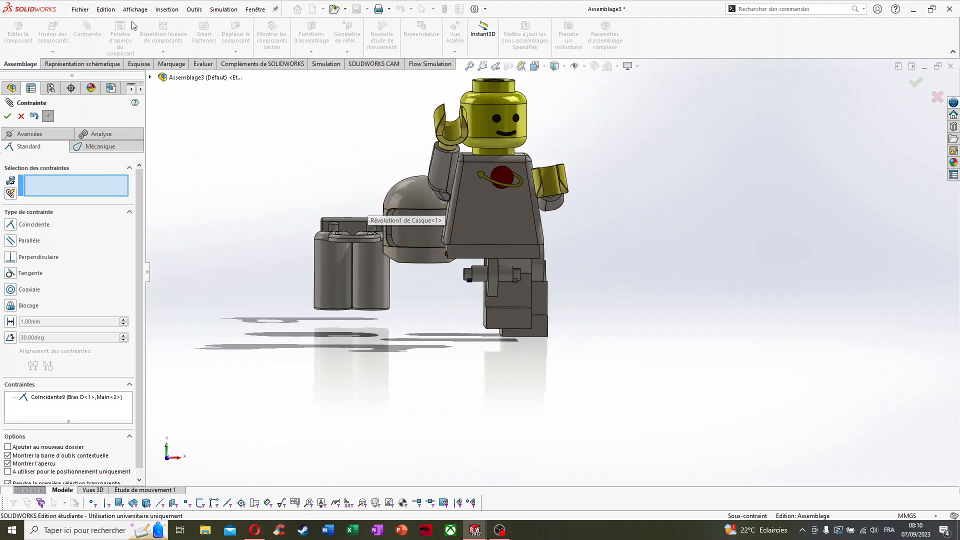
pyautogui.moveTo(393, 189); pyautogui.dragTo(447, 257, button='middle')
pyautogui.scroll(-3, 447, 257)
pyautogui.click(447, 257)
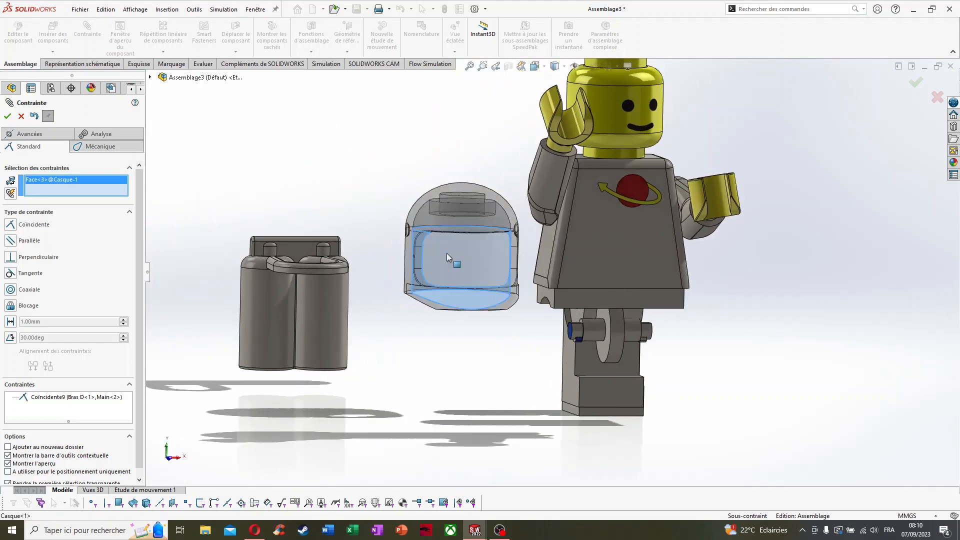
pyautogui.click(611, 119)
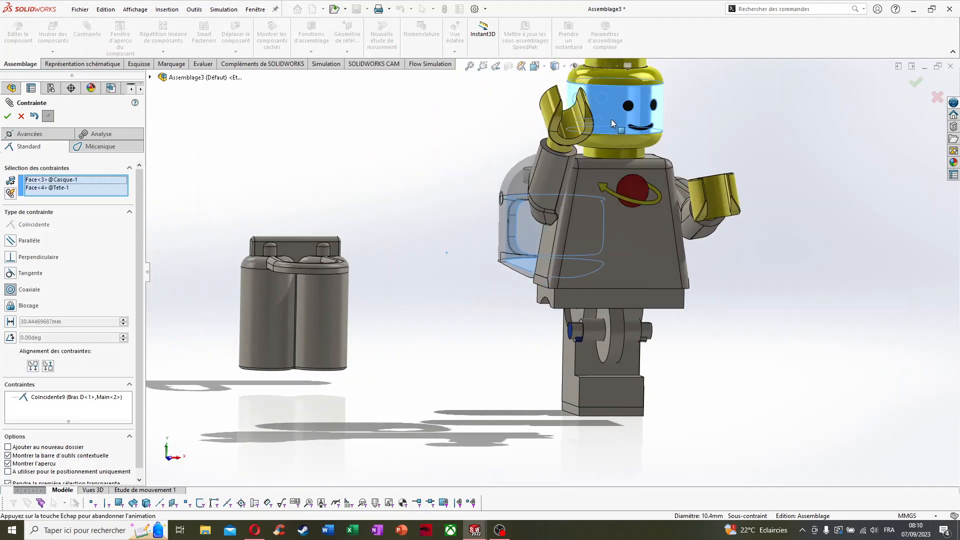
pyautogui.click(12, 116)
pyautogui.moveTo(484, 167); pyautogui.dragTo(480, 196, button='middle')
pyautogui.scroll(2, 481, 196)
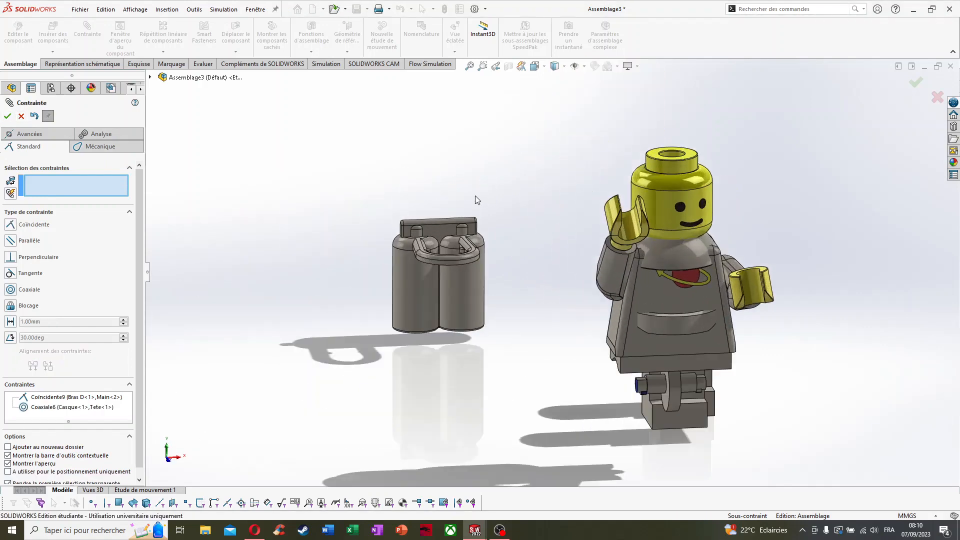
pyautogui.click(20, 116)
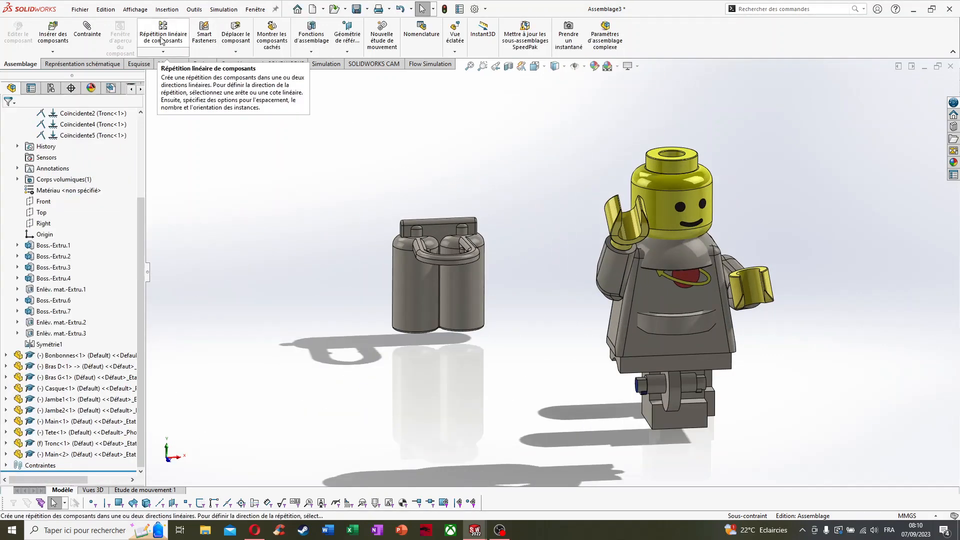
# Slide the helmet upward along its mate axis, out of the torso to above the head
pyautogui.click(233, 50)
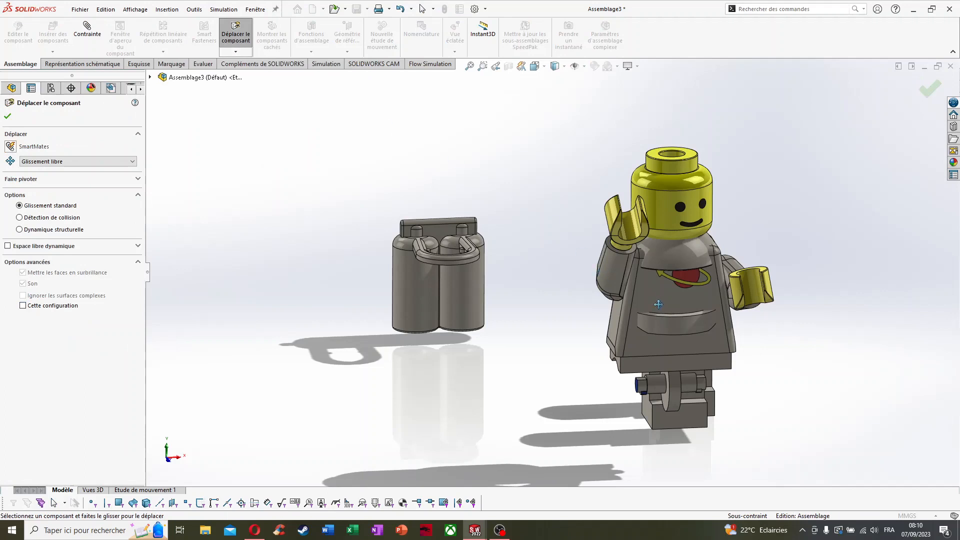
pyautogui.moveTo(658, 304); pyautogui.dragTo(551, 155)
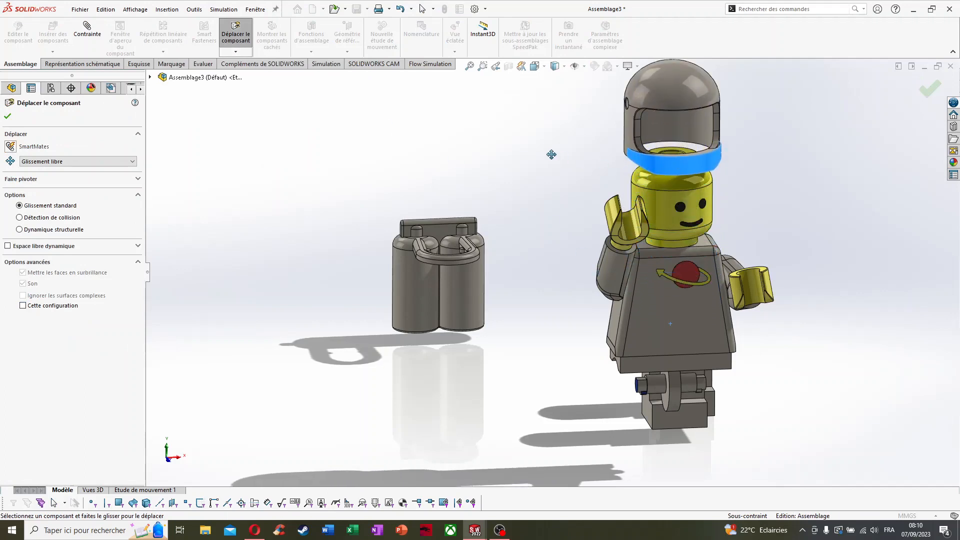
pyautogui.click(6, 118)
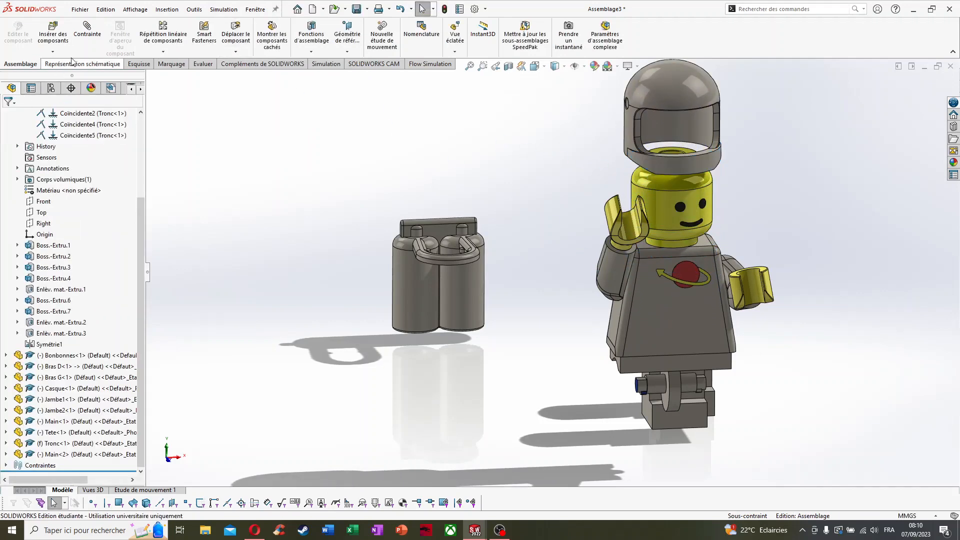
# Add a coincident mate between the ring face inside the helmet's dome and the top face of the head's stud
pyautogui.scroll(-2, 665, 161)
pyautogui.moveTo(665, 154); pyautogui.dragTo(661, 65, button='middle')
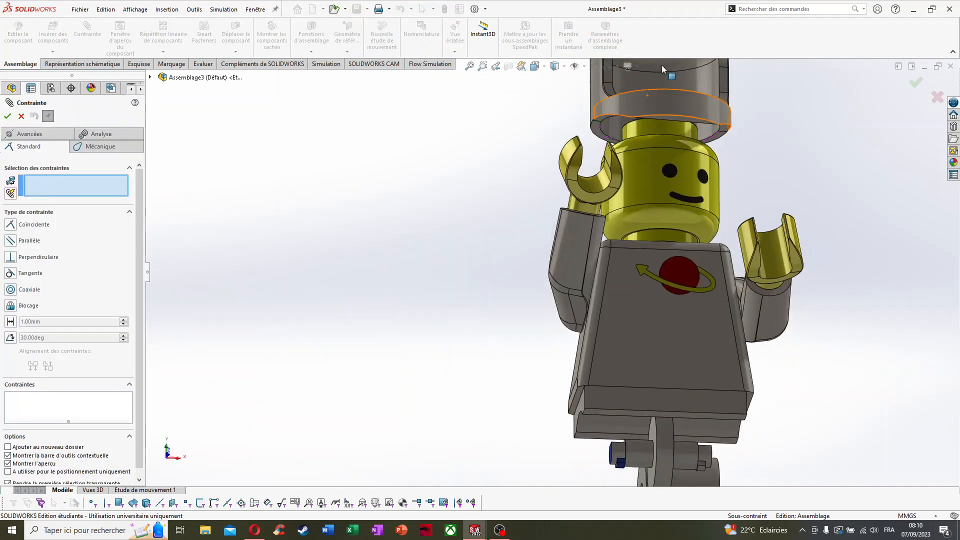
pyautogui.scroll(4, 662, 66)
pyautogui.scroll(-7, 603, 195)
pyautogui.moveTo(570, 212); pyautogui.dragTo(571, 194, button='middle')
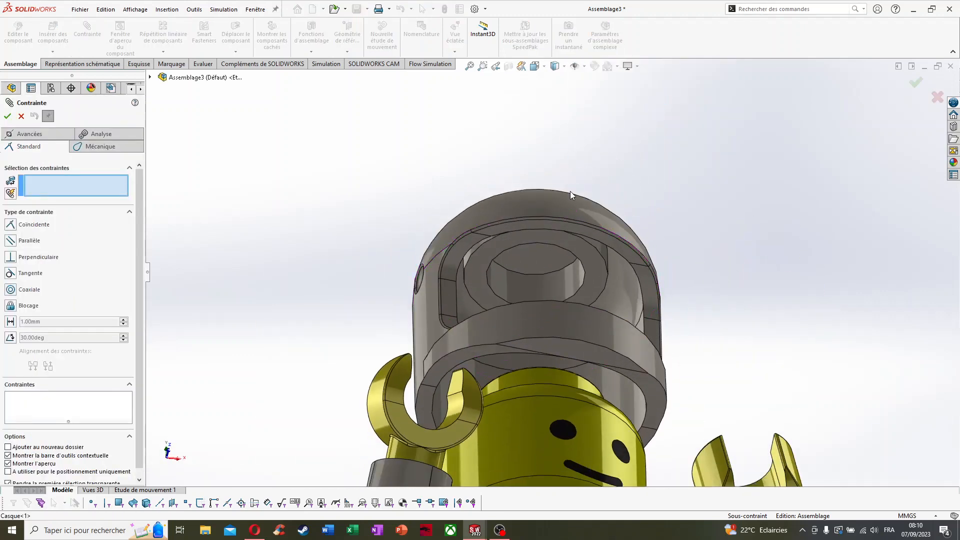
pyautogui.click(578, 244)
pyautogui.moveTo(556, 289); pyautogui.dragTo(545, 345, button='middle')
pyautogui.scroll(-3, 540, 379)
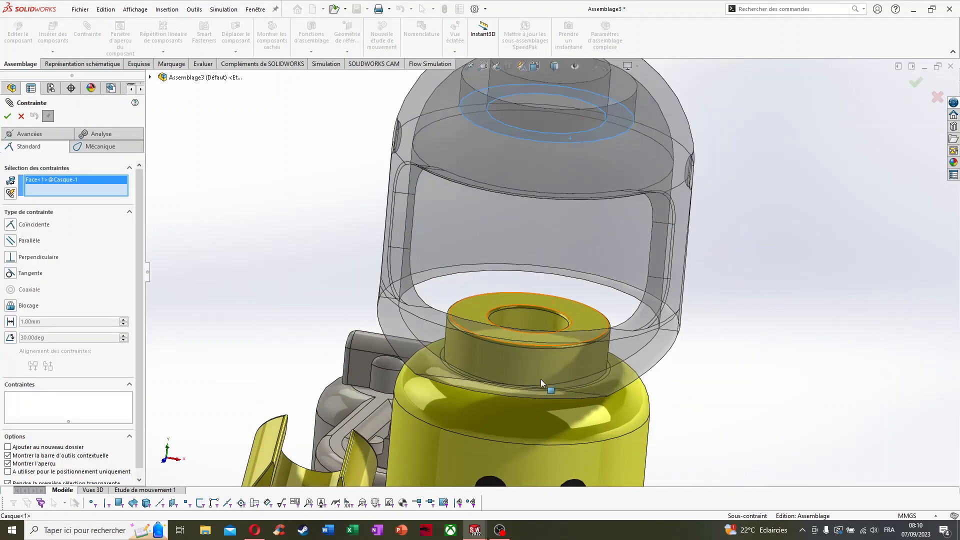
pyautogui.click(580, 312)
pyautogui.click(8, 120)
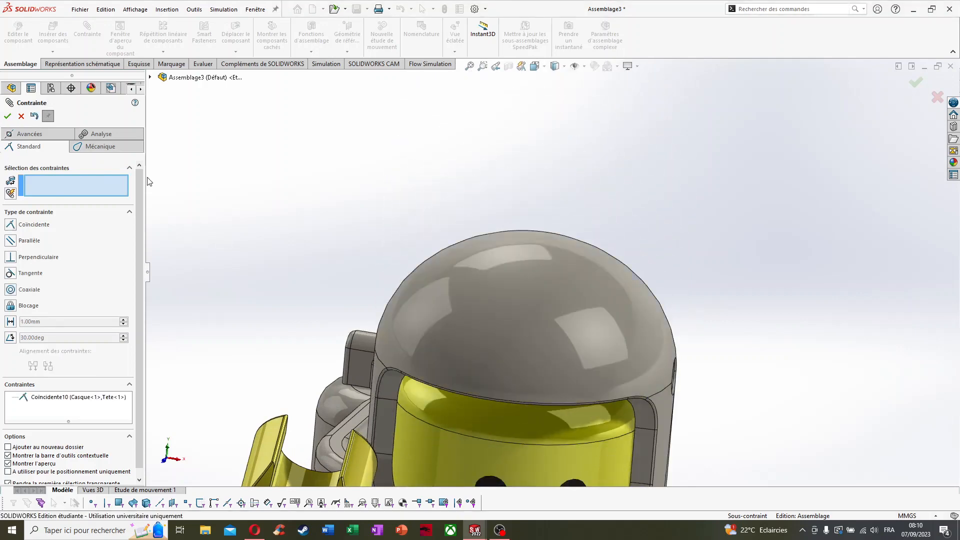
pyautogui.scroll(4, 503, 295)
pyautogui.moveTo(505, 297); pyautogui.dragTo(492, 239, button='middle')
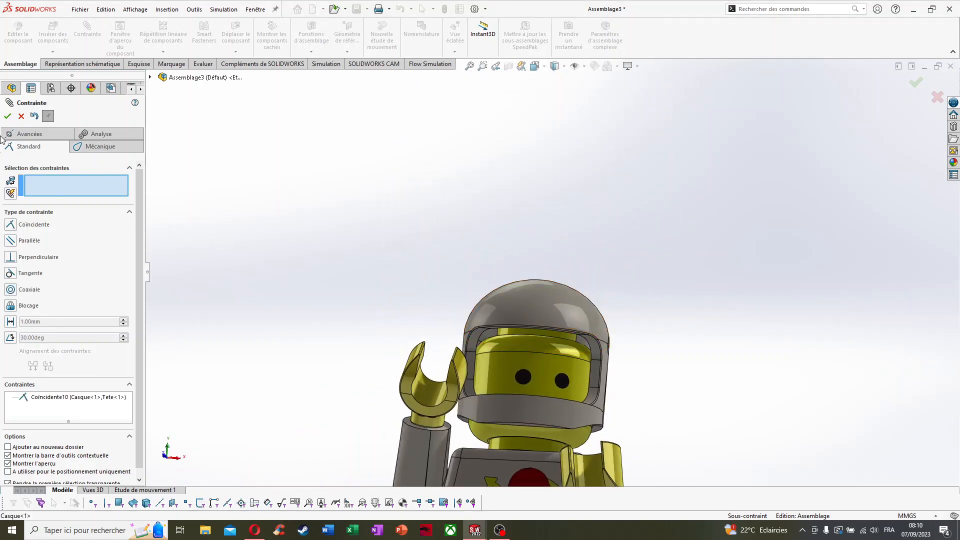
pyautogui.click(21, 118)
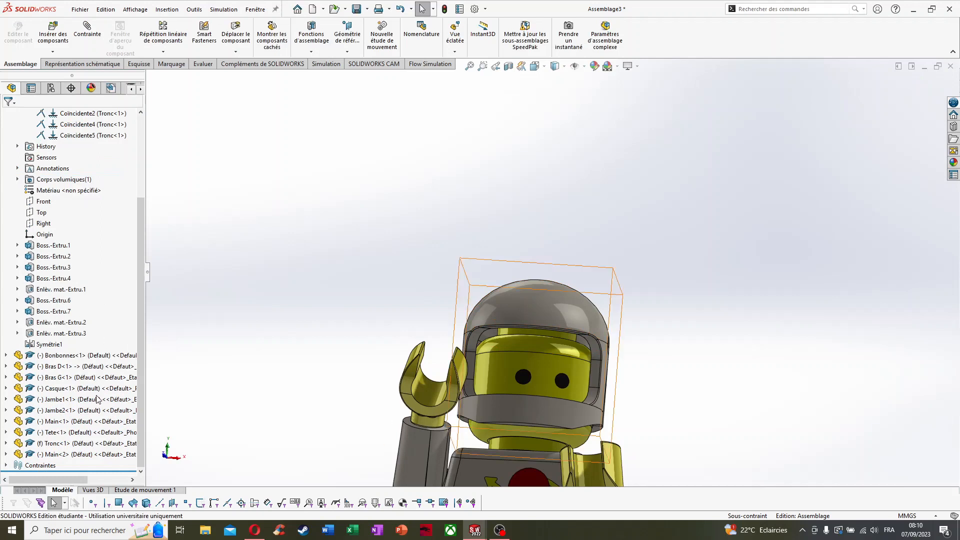
# Delete the coincident mate between the helmet and the head, keeping their concentric mate
pyautogui.click(493, 302)
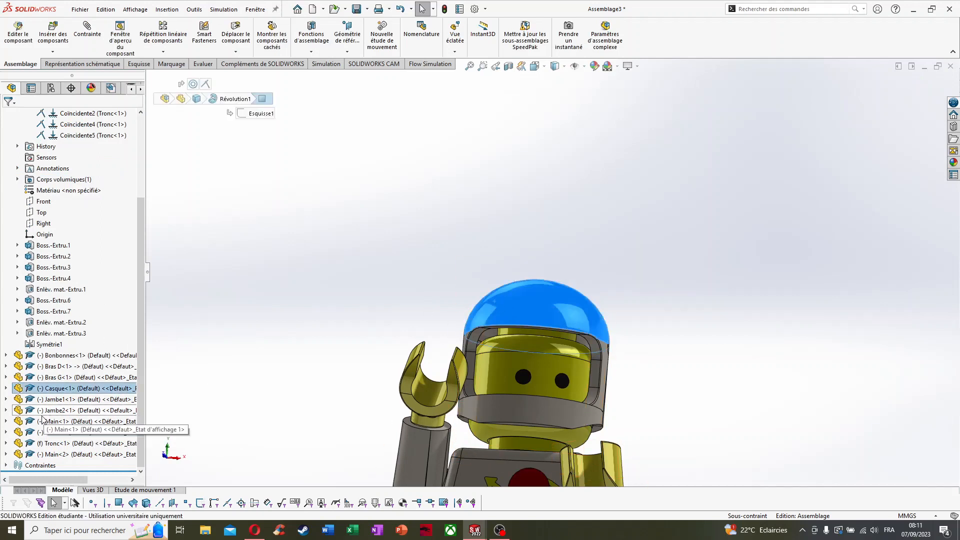
pyautogui.click(5, 389)
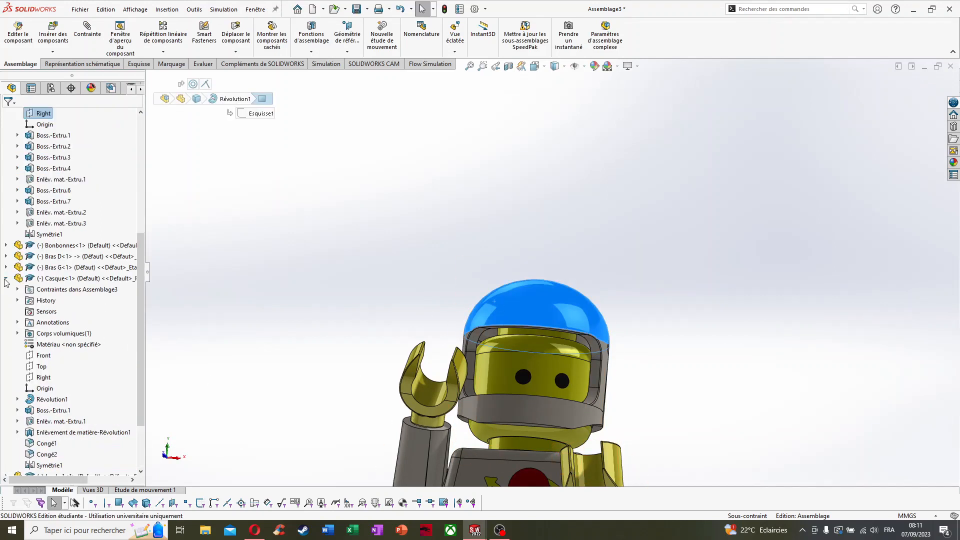
pyautogui.click(18, 289)
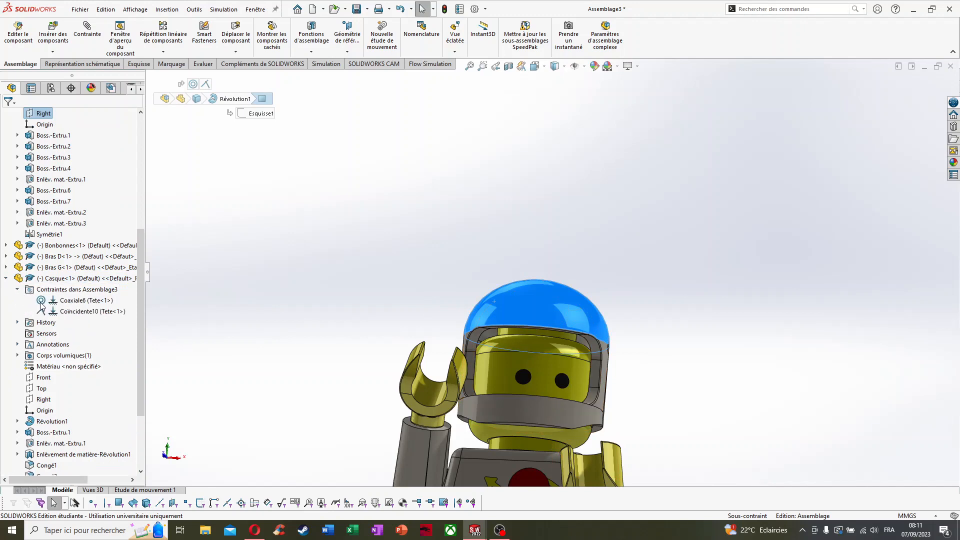
pyautogui.click(66, 312)
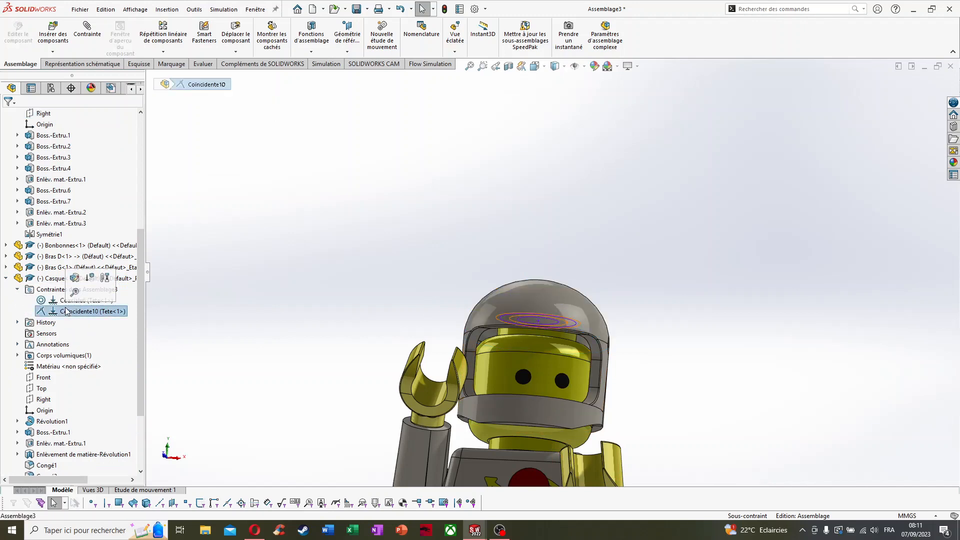
pyautogui.press('Delete')
pyautogui.click(542, 216)
# Add a coincident mate between the ring face inside the helmet's dome and the narrow annular face around the base of the head's stud
pyautogui.scroll(-3, 573, 315)
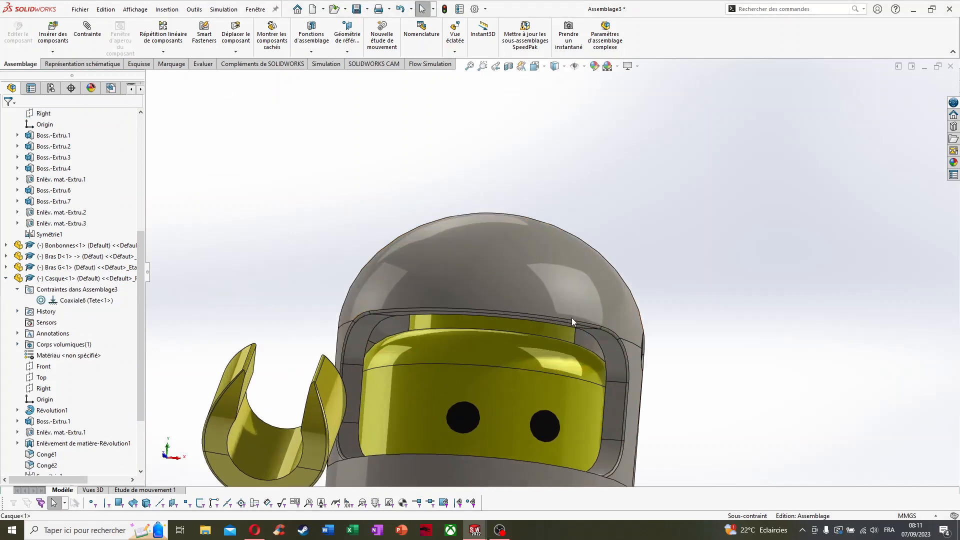
pyautogui.moveTo(571, 317); pyautogui.dragTo(538, 235, button='middle')
pyautogui.scroll(-1, 344, 220)
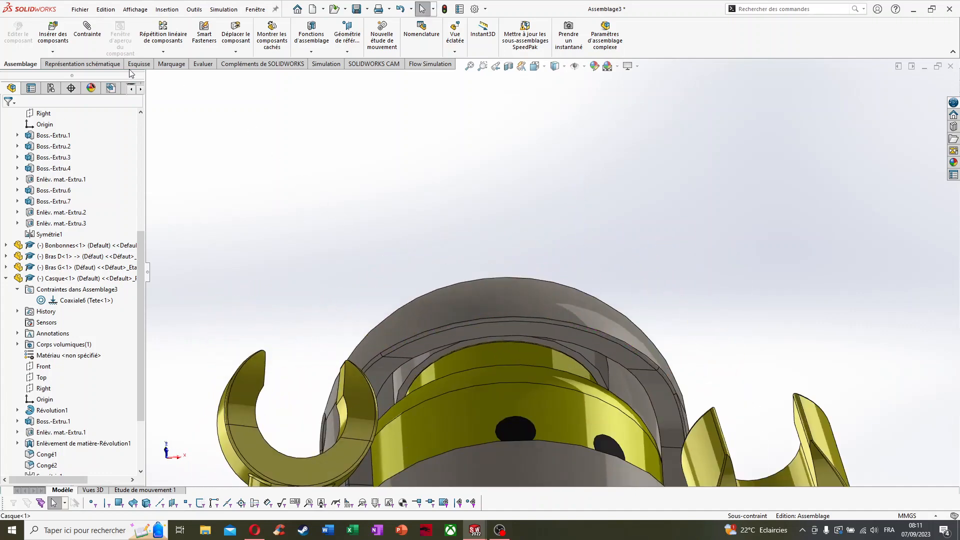
pyautogui.scroll(-5, 560, 350)
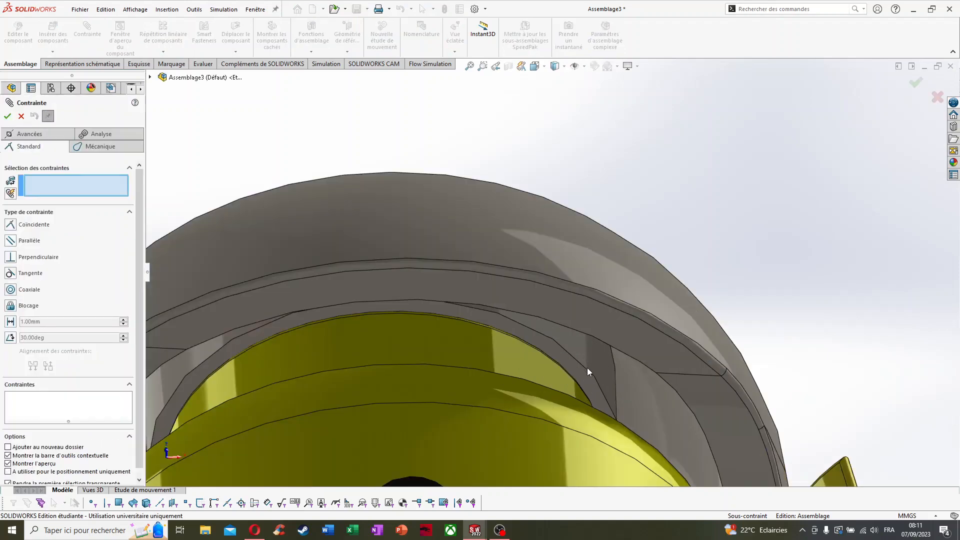
pyautogui.click(570, 347)
pyautogui.scroll(3, 551, 346)
pyautogui.moveTo(550, 346); pyautogui.dragTo(547, 423, button='middle')
pyautogui.moveTo(565, 300); pyautogui.dragTo(569, 315, button='middle')
pyautogui.scroll(-4, 582, 301)
pyautogui.scroll(-2, 618, 258)
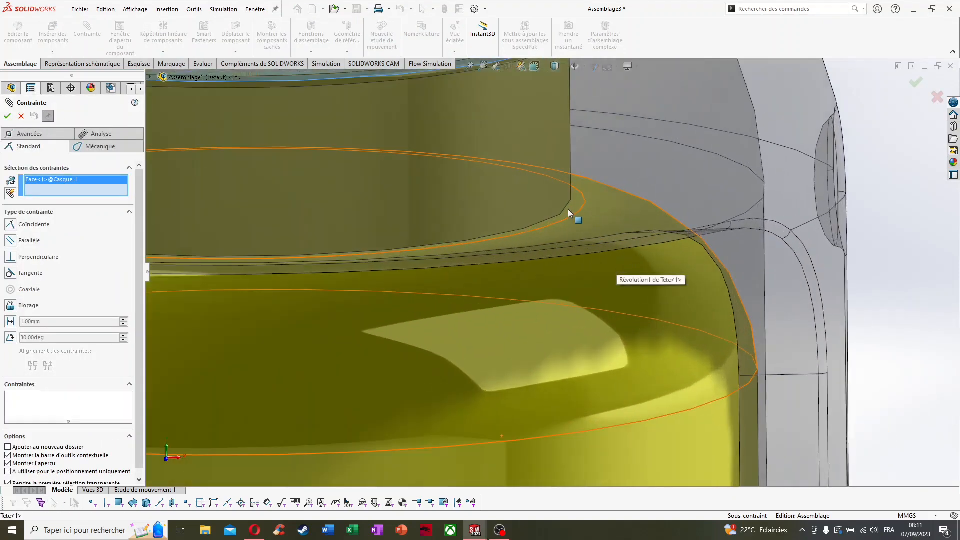
pyautogui.click(573, 206)
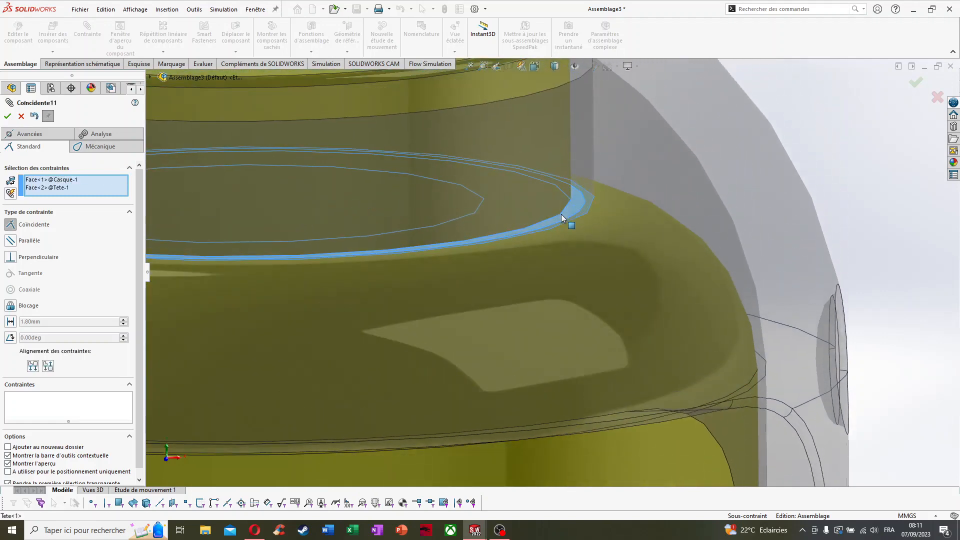
pyautogui.click(5, 119)
pyautogui.click(21, 118)
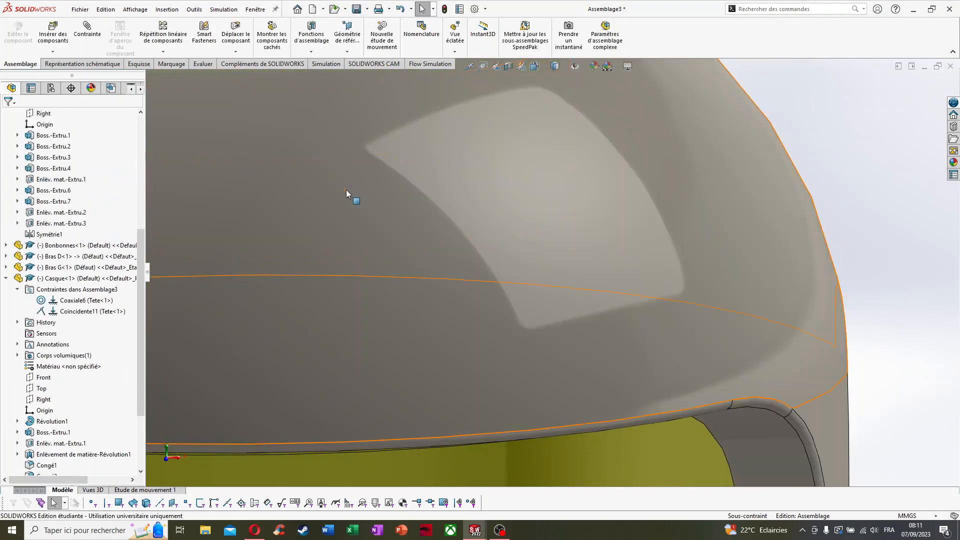
# Add a coincident mate between the flat inner hip face of leg Jambe1 and the facing side of the pelvis's central disc
pyautogui.scroll(9, 470, 235)
pyautogui.moveTo(484, 238); pyautogui.dragTo(444, 234, button='middle')
pyautogui.scroll(6, 470, 234)
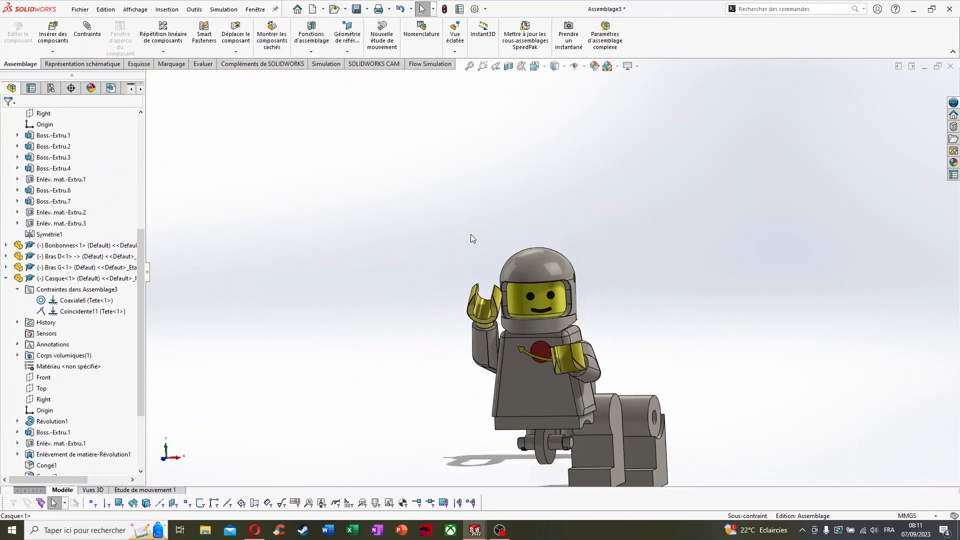
pyautogui.moveTo(517, 331); pyautogui.dragTo(511, 321, button='middle')
pyautogui.scroll(2, 522, 318)
pyautogui.scroll(-6, 528, 309)
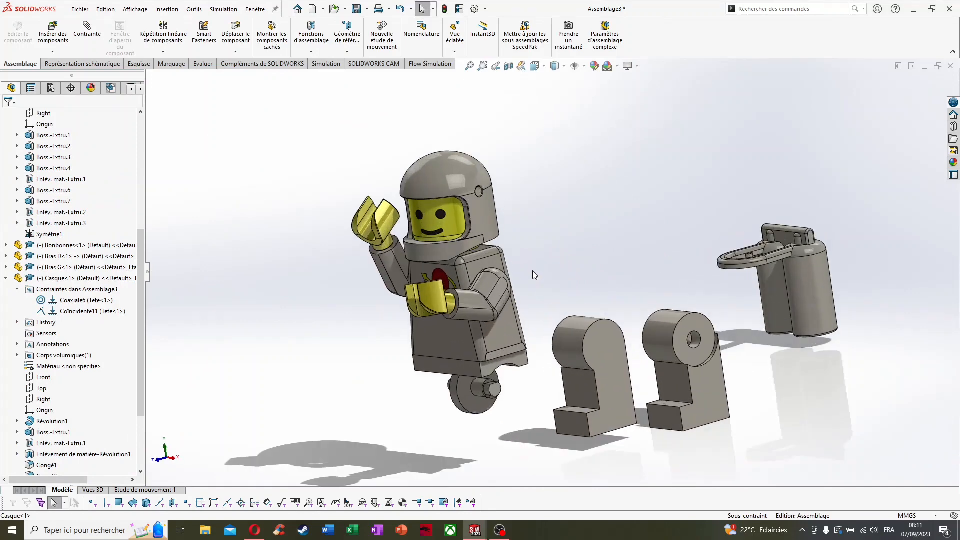
pyautogui.moveTo(533, 273); pyautogui.dragTo(578, 284, button='middle')
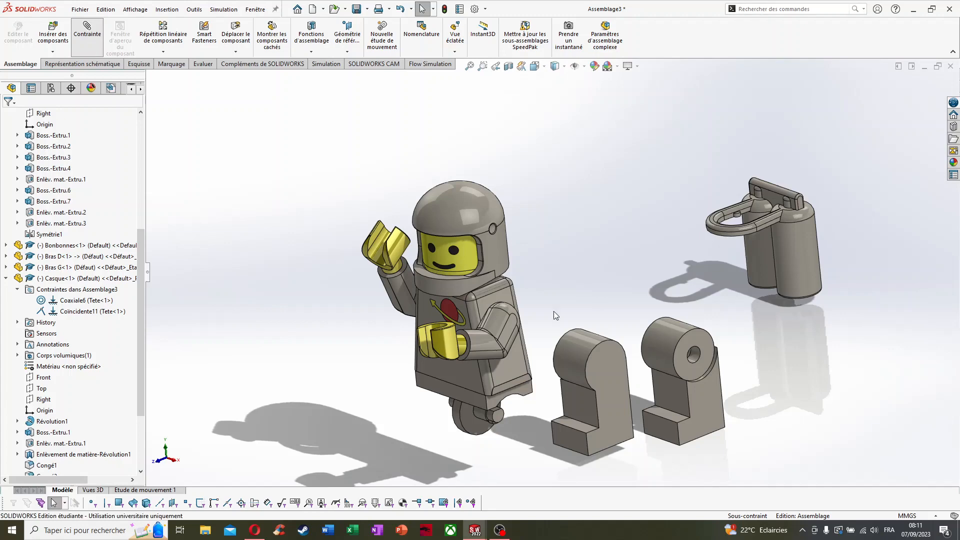
pyautogui.moveTo(555, 312); pyautogui.dragTo(758, 353, button='middle')
pyautogui.click(758, 341)
pyautogui.moveTo(643, 340); pyautogui.dragTo(770, 372, button='middle')
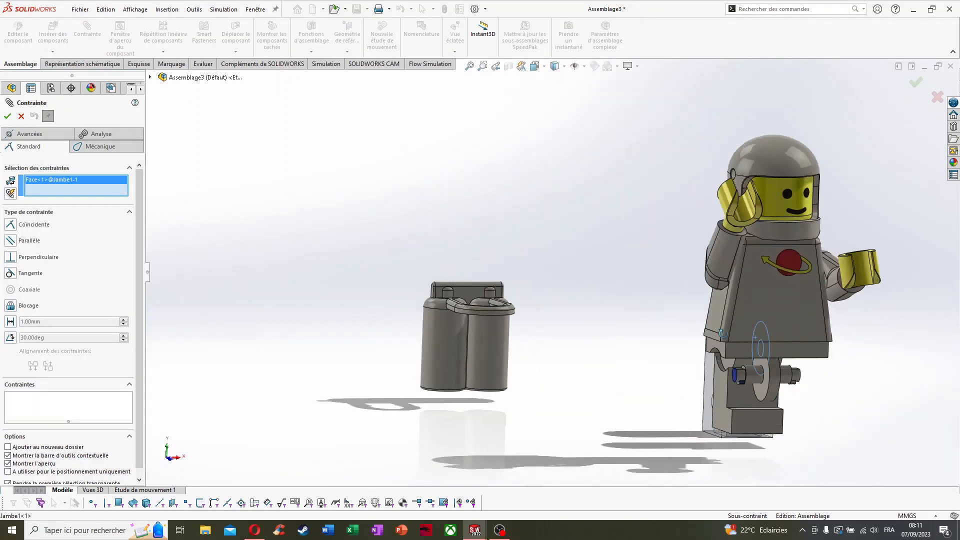
pyautogui.scroll(-5, 773, 375)
pyautogui.click(699, 373)
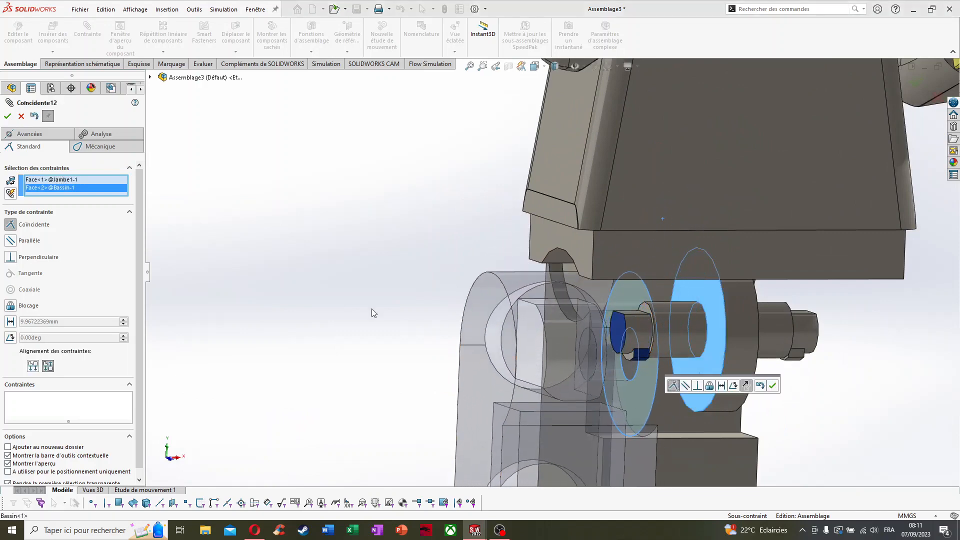
pyautogui.click(8, 118)
# Add a concentric mate between the pelvis's cylindrical hip pin and the hip hole of leg Jambe1
pyautogui.click(682, 320)
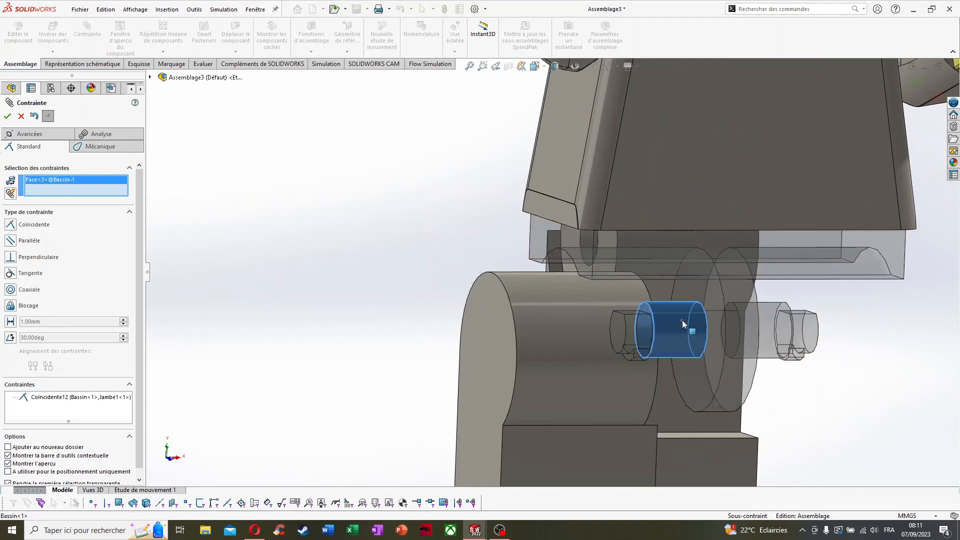
pyautogui.moveTo(681, 320); pyautogui.dragTo(524, 328, button='middle')
pyautogui.click(520, 340)
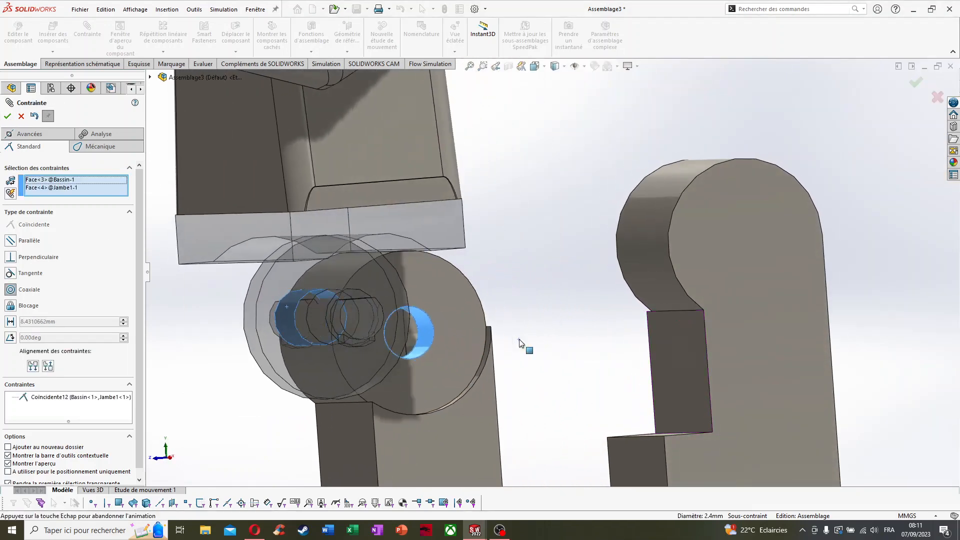
pyautogui.click(8, 115)
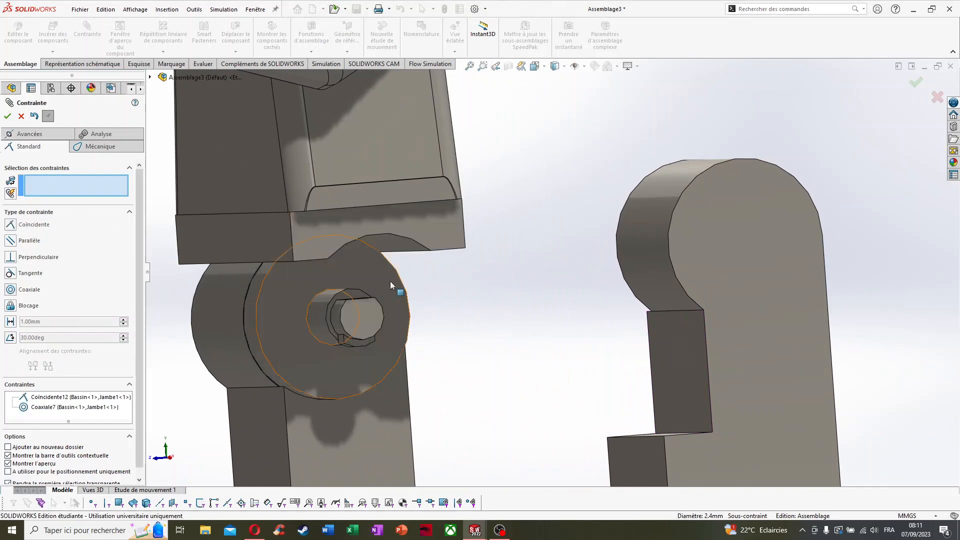
# Add a coincident mate between the free side of the pelvis's central disc and the flat inner hip face of leg Jambe2
pyautogui.moveTo(390, 281); pyautogui.dragTo(433, 273, button='middle')
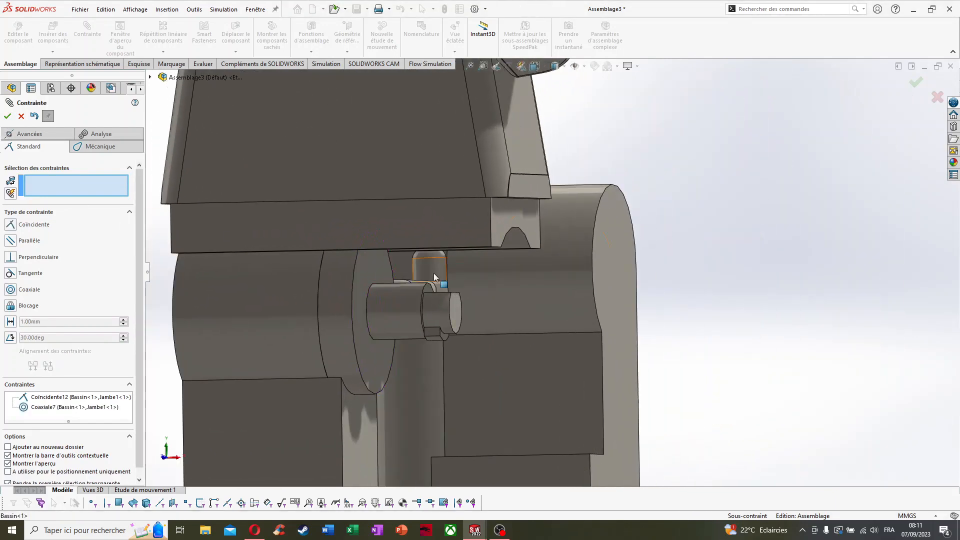
pyautogui.click(379, 266)
pyautogui.scroll(10, 378, 265)
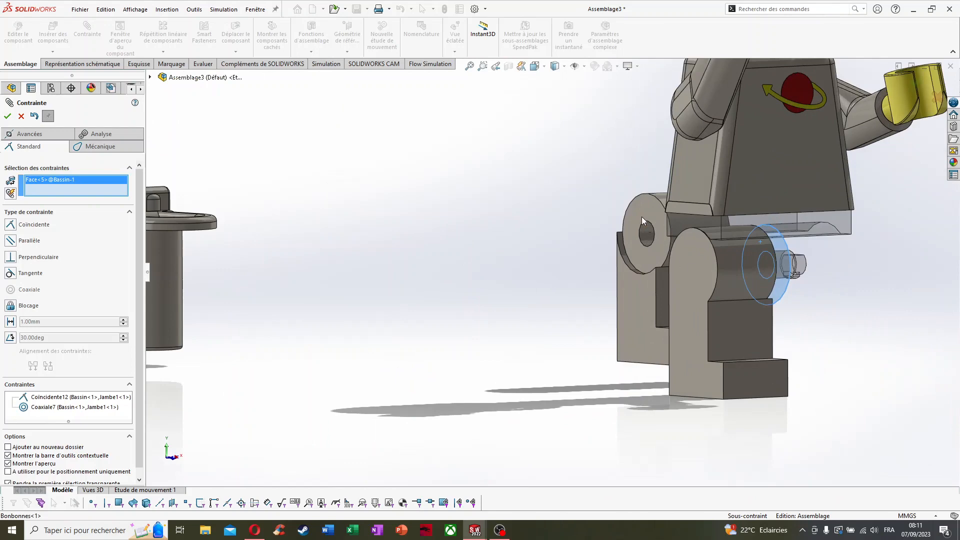
pyautogui.click(640, 214)
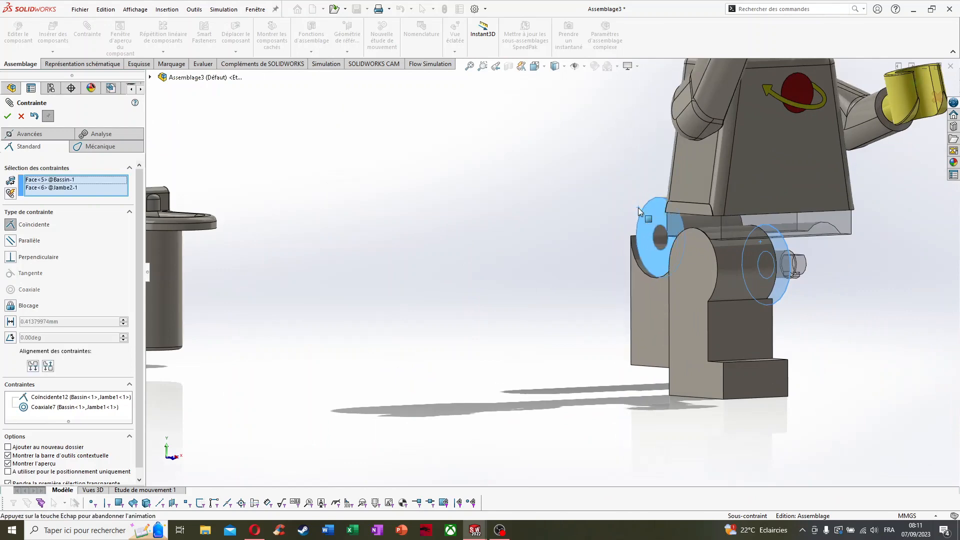
pyautogui.click(8, 116)
# Add a concentric mate between the hip hole of leg Jambe2 and the pelvis's remaining cylindrical hip pin
pyautogui.scroll(-10, 675, 265)
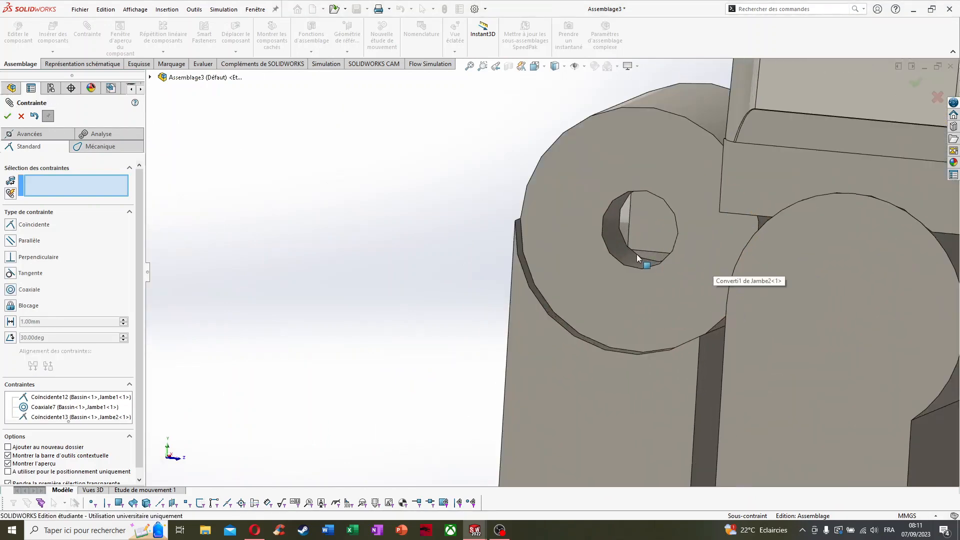
pyautogui.click(627, 254)
pyautogui.scroll(4, 626, 254)
pyautogui.moveTo(626, 254); pyautogui.dragTo(533, 263, button='middle')
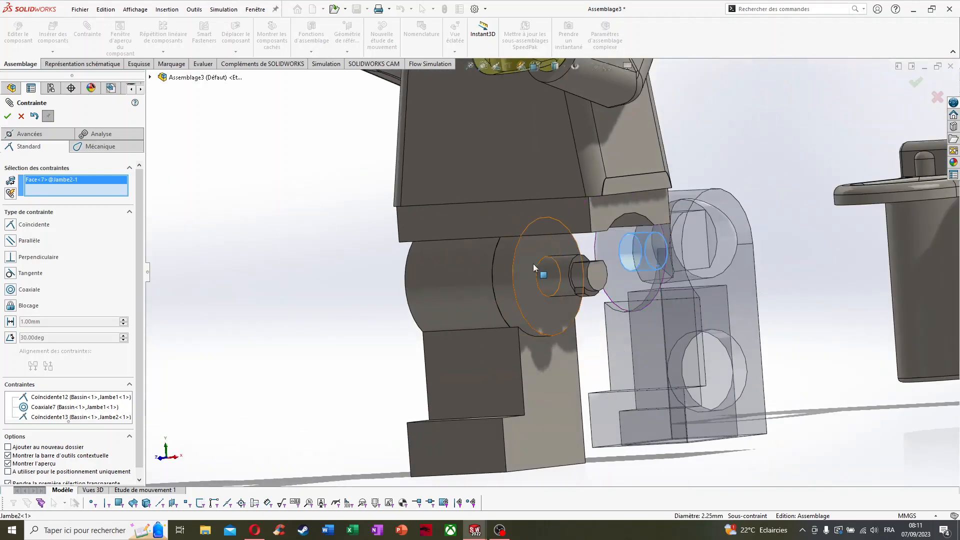
pyautogui.click(552, 270)
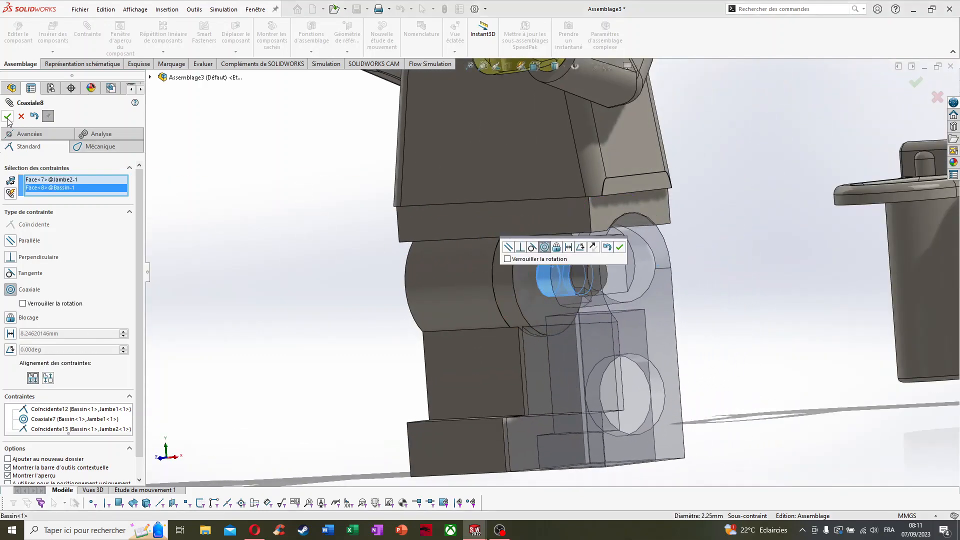
pyautogui.click(8, 119)
# Add a concentric mate between the curved inner face of the air tanks' collar and the cylindrical neck of the head
pyautogui.scroll(3, 565, 259)
pyautogui.moveTo(566, 260); pyautogui.dragTo(456, 262, button='middle')
pyautogui.scroll(5, 550, 263)
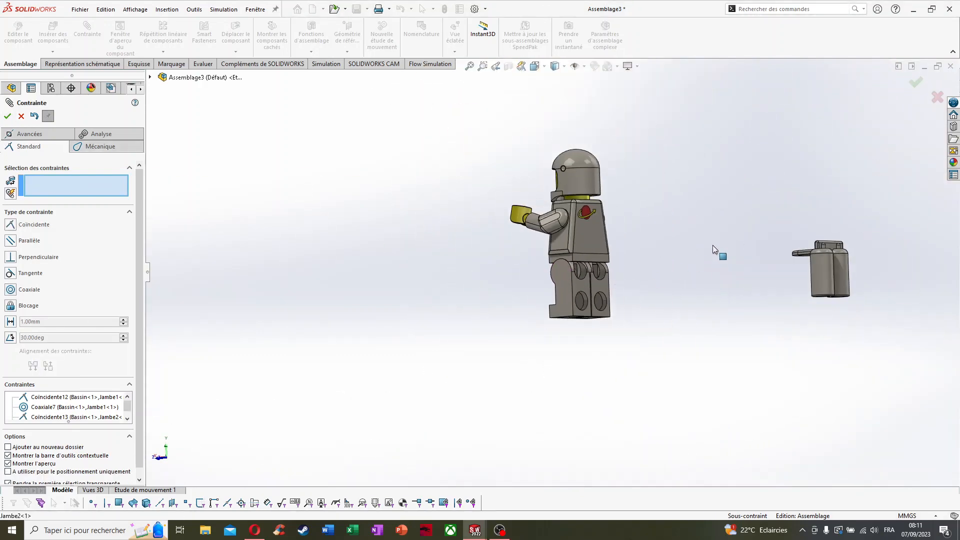
pyautogui.moveTo(712, 245); pyautogui.dragTo(752, 297, button='middle')
pyautogui.scroll(-6, 772, 277)
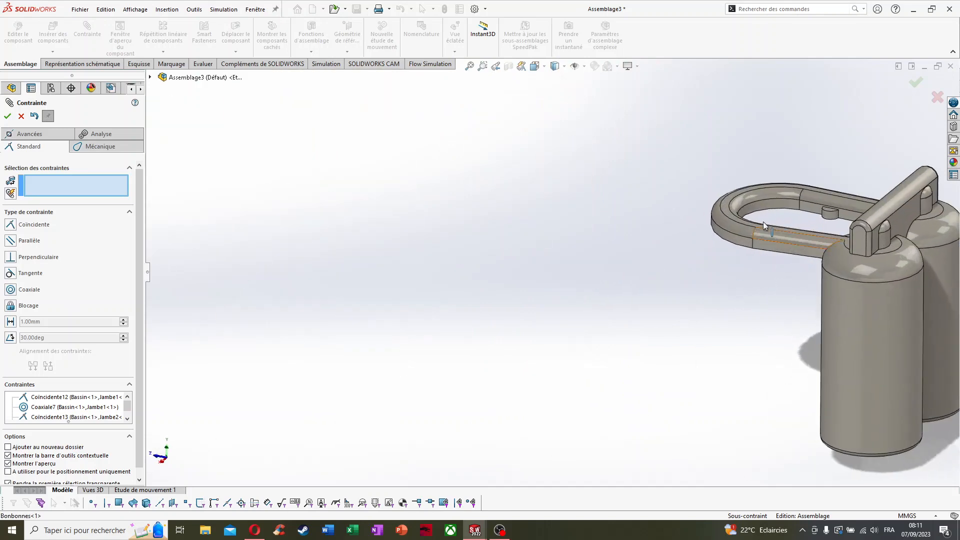
pyautogui.click(765, 206)
pyautogui.scroll(5, 765, 206)
pyautogui.scroll(-8, 474, 210)
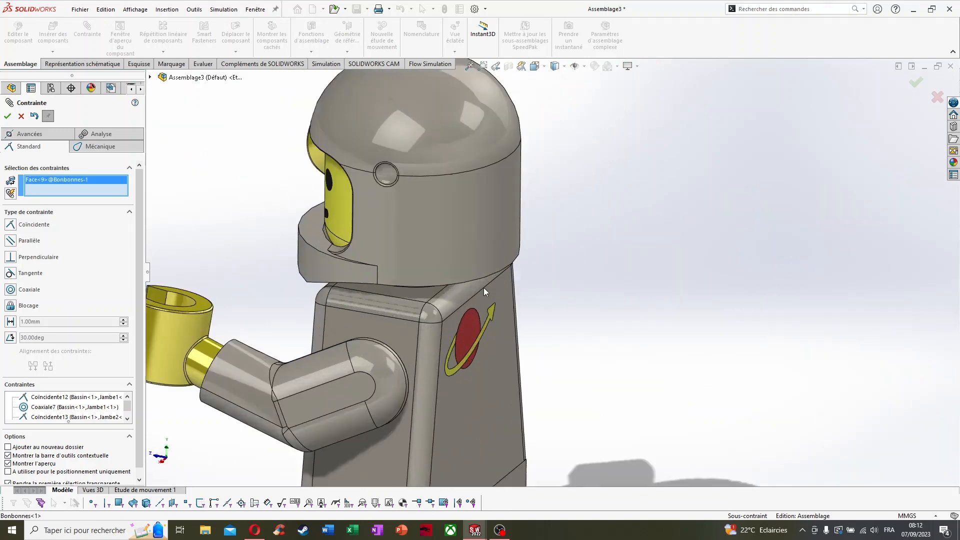
pyautogui.moveTo(484, 287); pyautogui.dragTo(411, 248, button='middle')
pyautogui.click(407, 254)
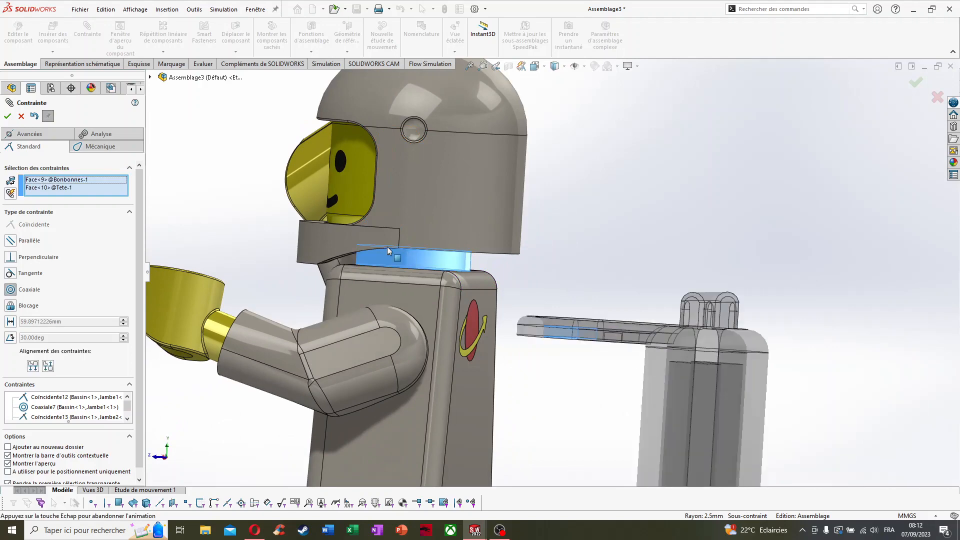
pyautogui.click(7, 115)
pyautogui.click(7, 114)
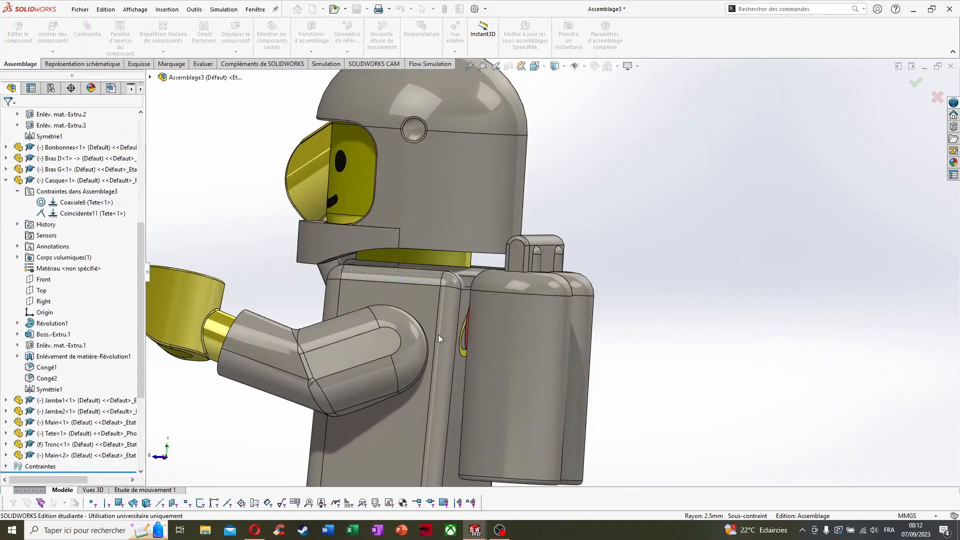
# Slide the air tanks upward along their mate axis until their collar sits above the helmet
pyautogui.click(235, 34)
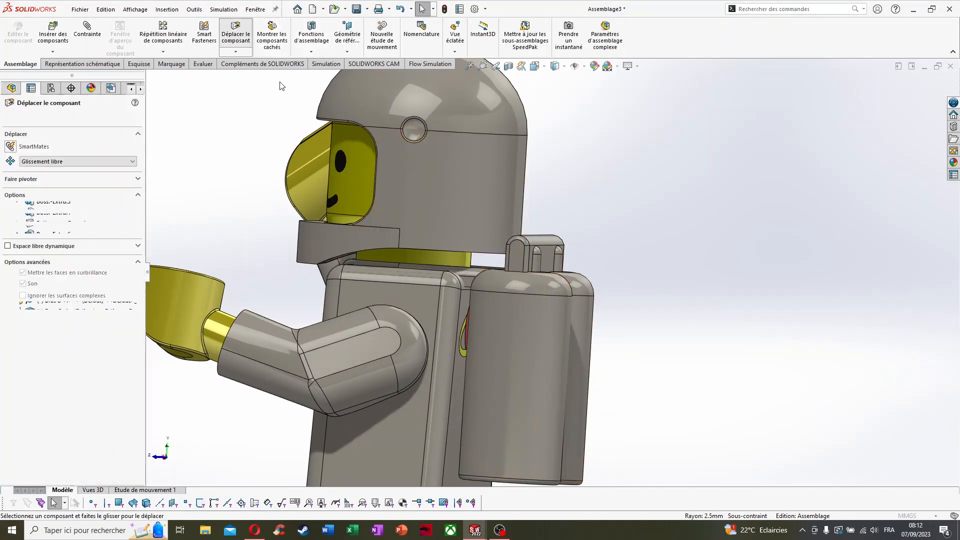
pyautogui.moveTo(517, 308); pyautogui.dragTo(524, 176)
pyautogui.scroll(5, 551, 264)
pyautogui.moveTo(544, 272); pyautogui.dragTo(542, 183)
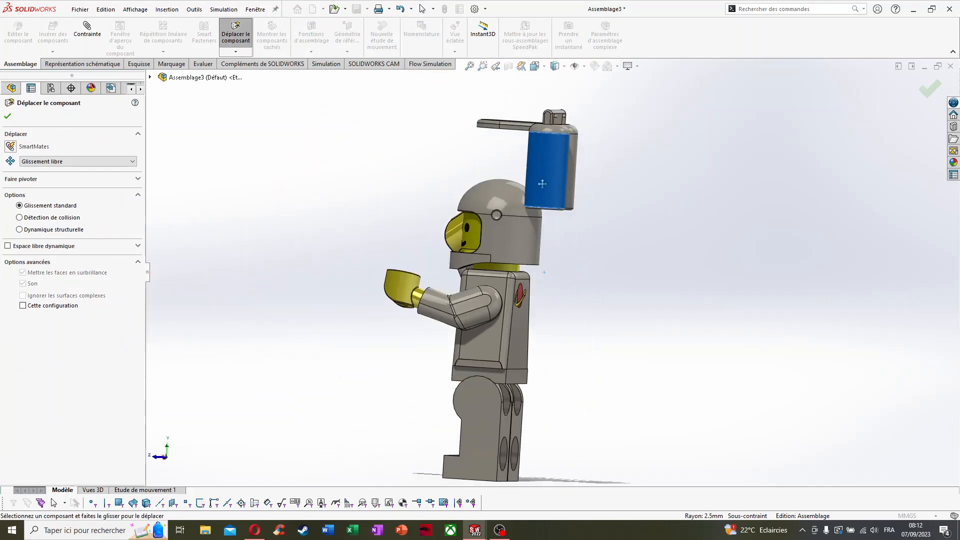
pyautogui.press('Escape')
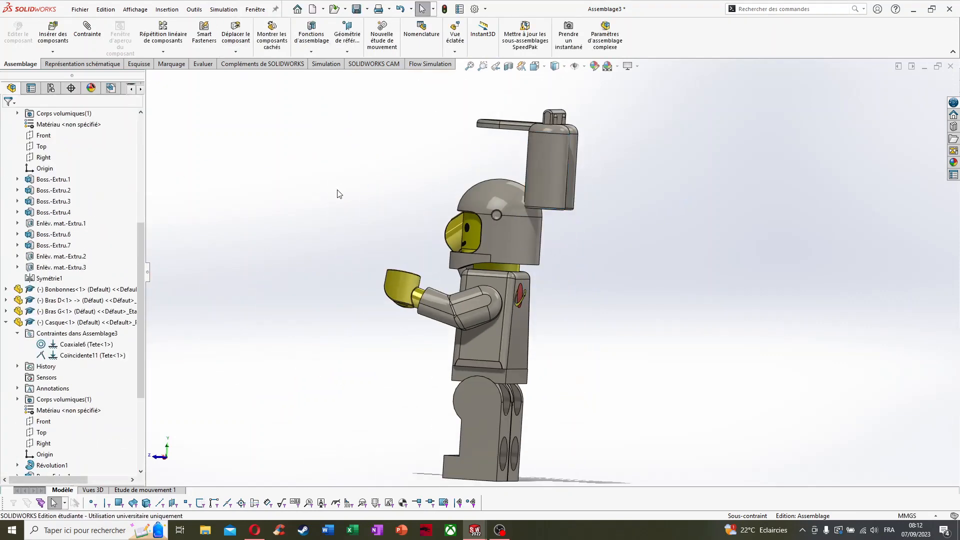
# Add a coincident mate between the flat underside of the air tanks' collar and the top face of the torso
pyautogui.scroll(-6, 458, 148)
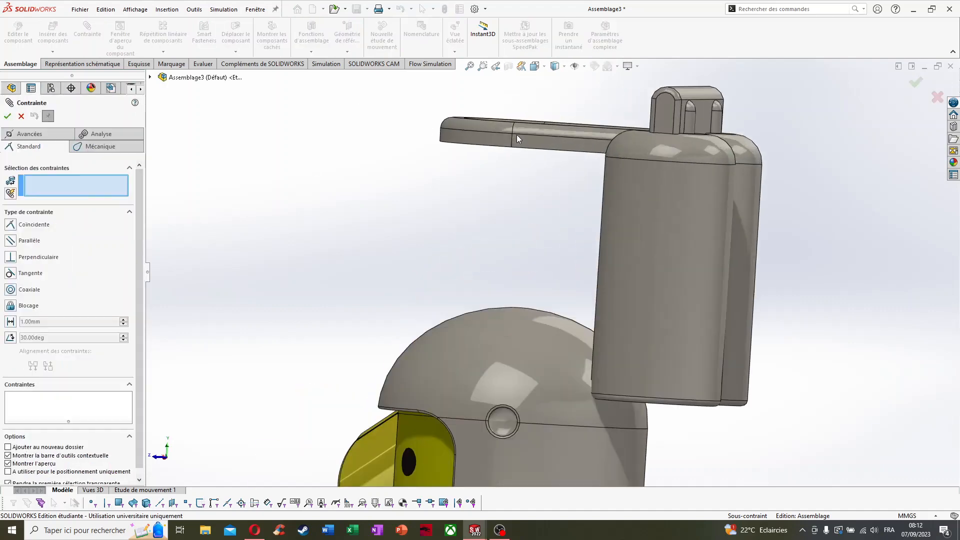
pyautogui.click(461, 170)
pyautogui.scroll(4, 482, 209)
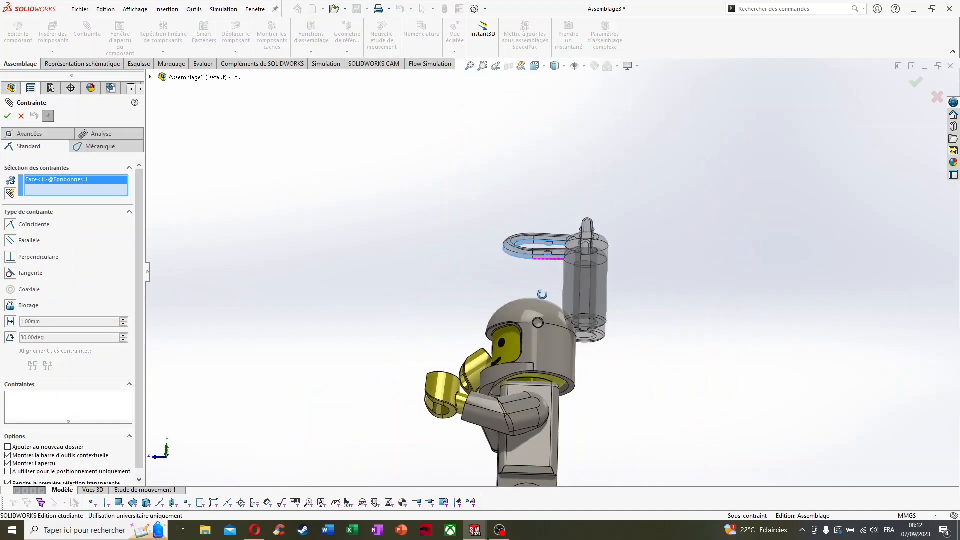
pyautogui.scroll(-8, 530, 424)
pyautogui.click(566, 310)
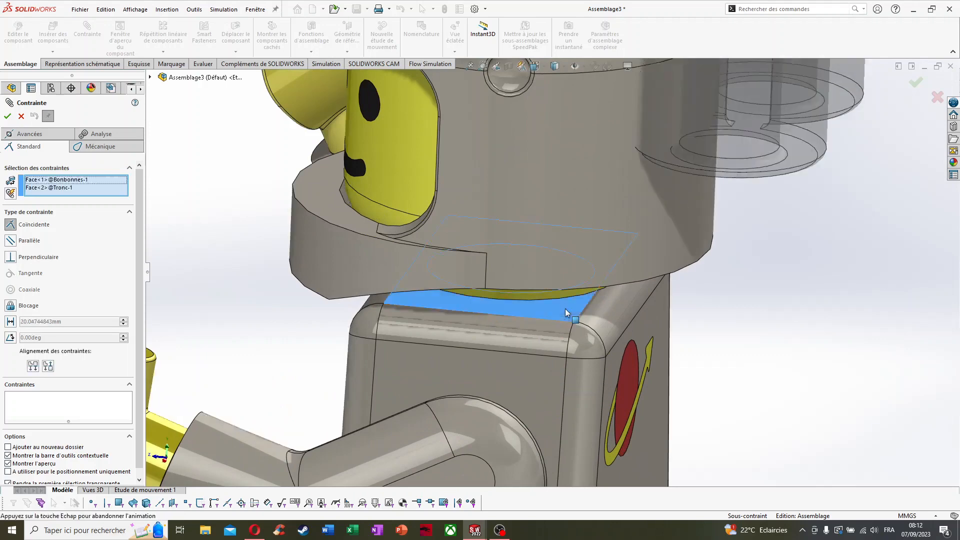
pyautogui.click(7, 116)
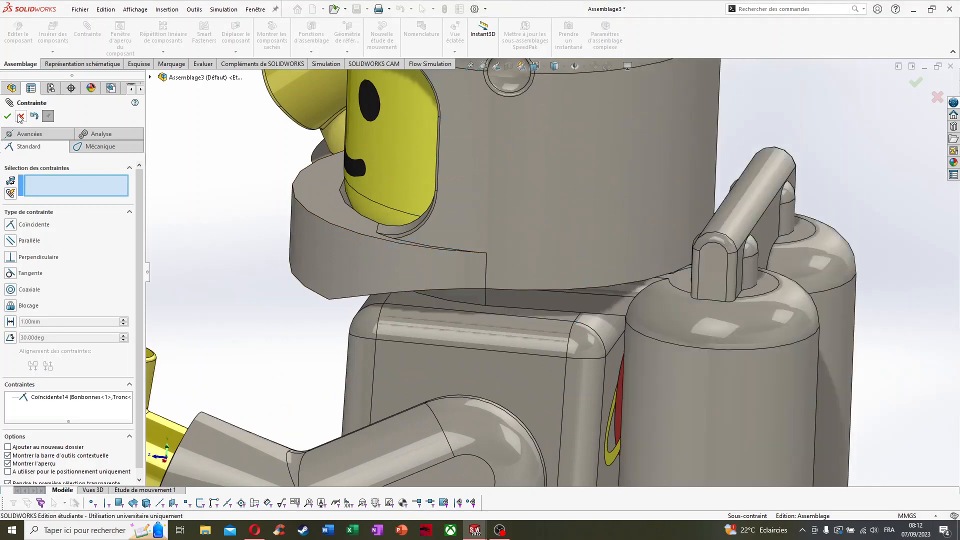
pyautogui.click(8, 116)
# Rotate the air tanks around the neck until both cylinders sit squarely behind the torso's back
pyautogui.scroll(5, 550, 368)
pyautogui.moveTo(486, 307); pyautogui.dragTo(470, 303, button='middle')
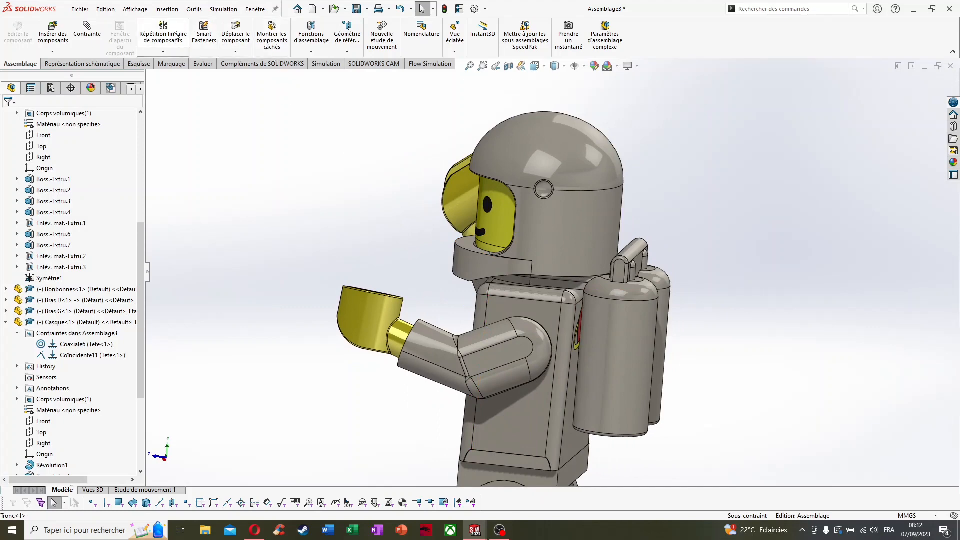
pyautogui.click(235, 35)
pyautogui.moveTo(634, 326); pyautogui.dragTo(695, 307)
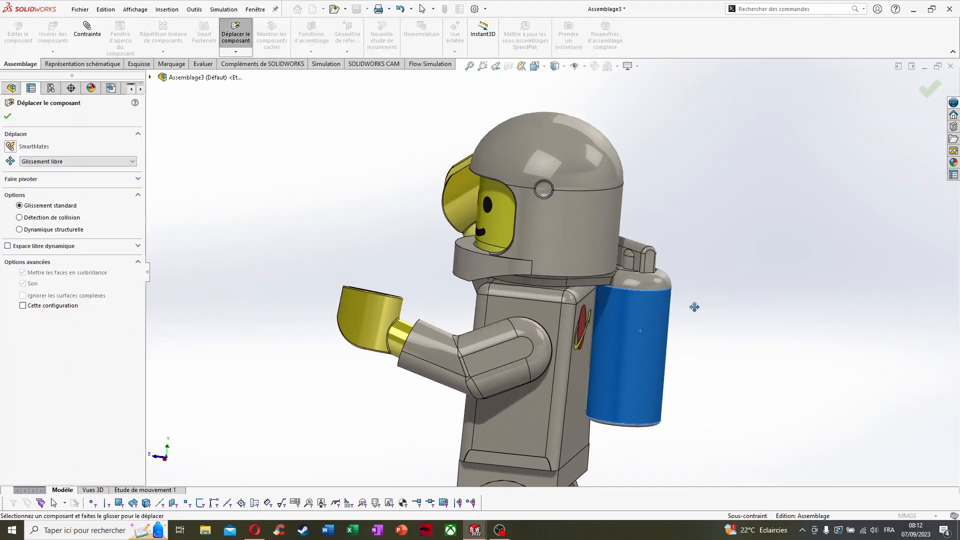
pyautogui.moveTo(714, 282); pyautogui.dragTo(661, 374, button='middle')
pyautogui.moveTo(608, 395); pyautogui.dragTo(544, 335)
pyautogui.scroll(4, 551, 271)
pyautogui.moveTo(580, 274); pyautogui.dragTo(606, 380, button='middle')
pyautogui.scroll(-4, 581, 340)
pyautogui.scroll(-2, 584, 321)
pyautogui.moveTo(576, 319); pyautogui.dragTo(578, 322, button='middle')
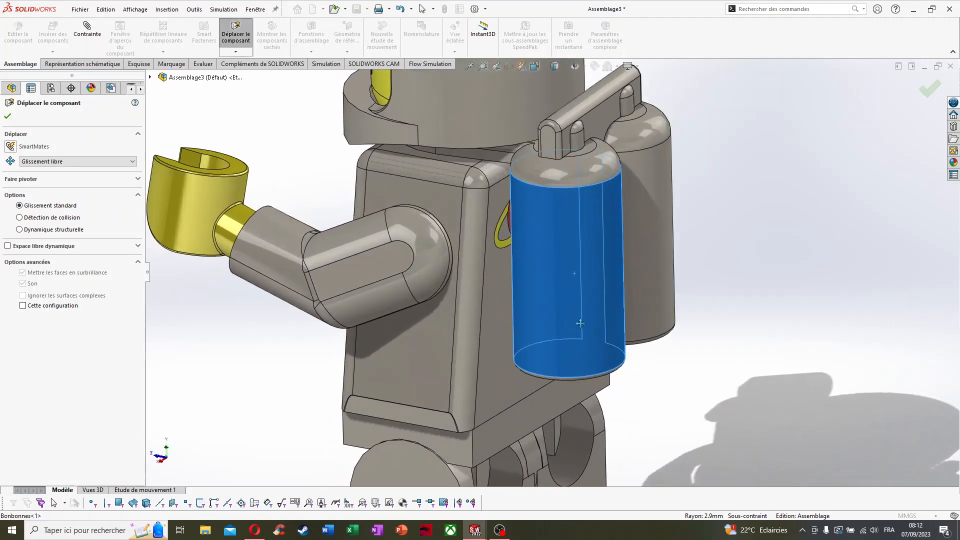
pyautogui.moveTo(579, 322); pyautogui.dragTo(580, 320)
# Examine the air tanks' alignment with the torso's back from the rear and the side
pyautogui.moveTo(580, 320); pyautogui.dragTo(460, 353, button='middle')
pyautogui.scroll(2, 667, 304)
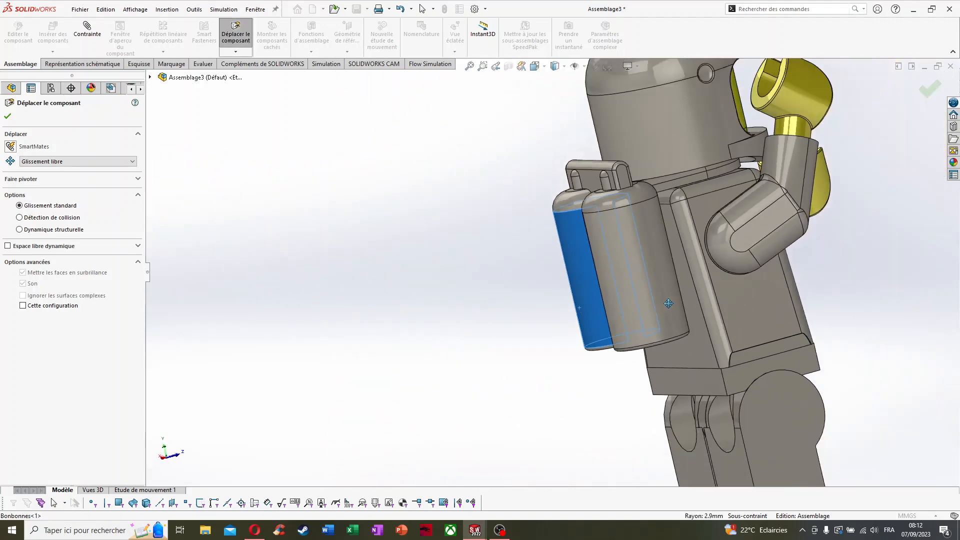
pyautogui.scroll(-4, 667, 304)
pyautogui.moveTo(667, 304); pyautogui.dragTo(621, 346, button='middle')
pyautogui.scroll(3, 625, 344)
pyautogui.scroll(-2, 647, 257)
pyautogui.moveTo(645, 250); pyautogui.dragTo(642, 210, button='middle')
pyautogui.scroll(3, 643, 210)
pyautogui.scroll(-2, 621, 214)
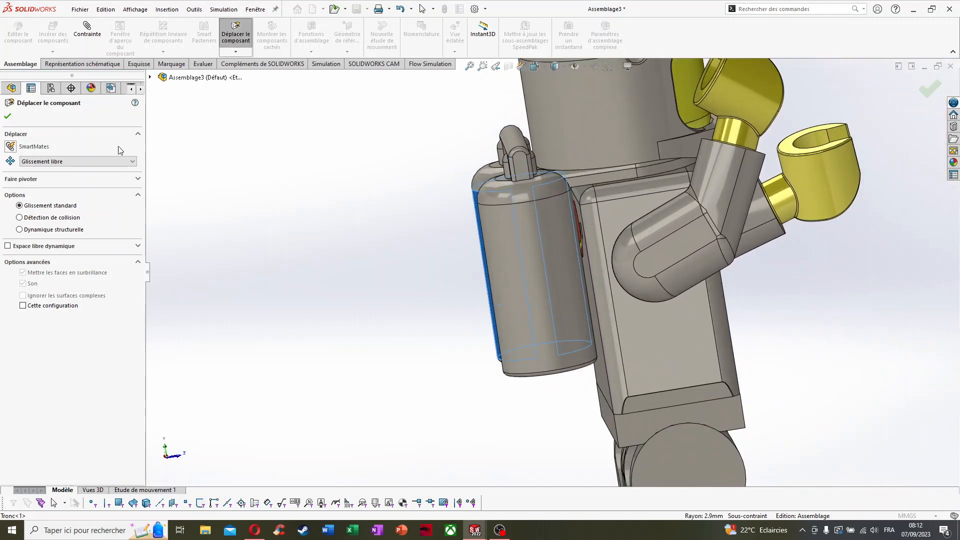
pyautogui.click(7, 117)
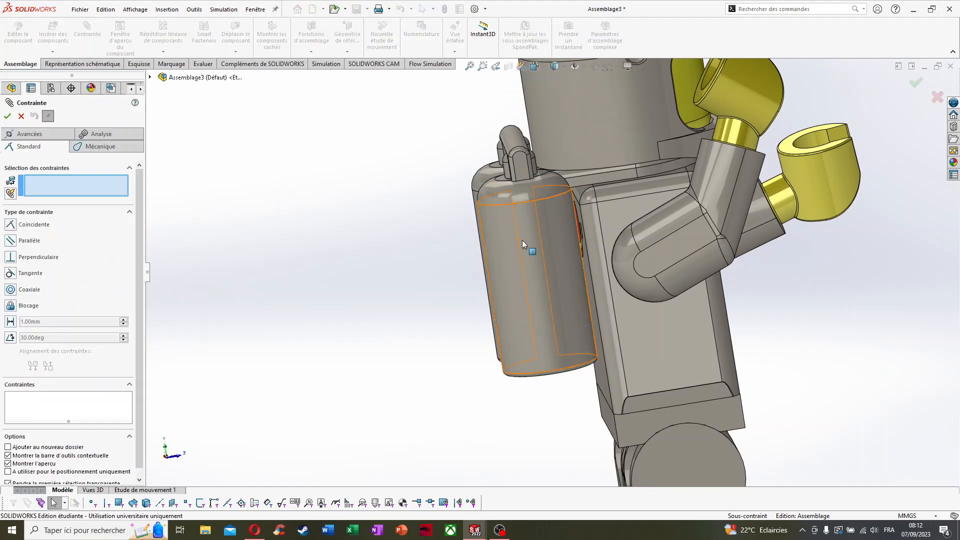
# Fix the air tanks to the torso with a lock mate and test whether they can still be moved
pyautogui.moveTo(522, 230); pyautogui.dragTo(536, 231, button='middle')
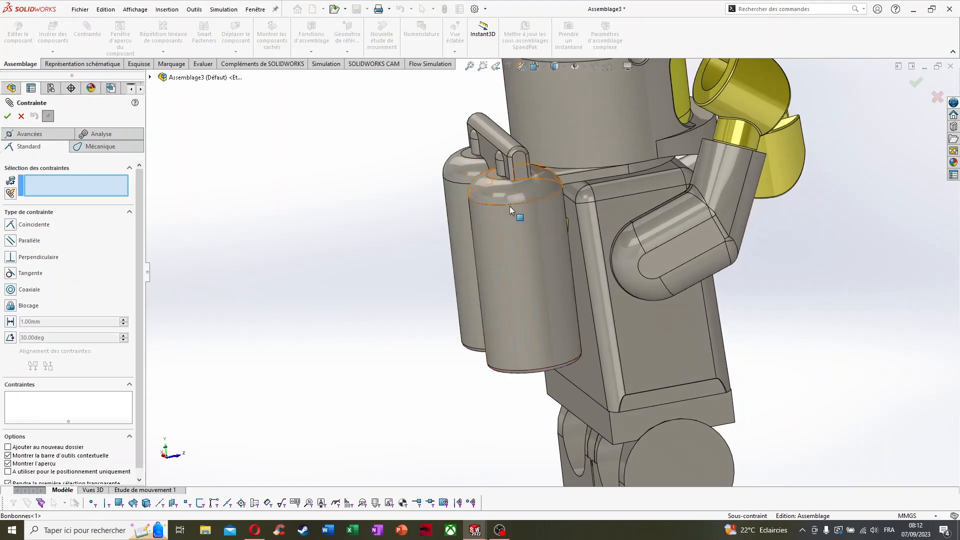
pyautogui.click(505, 247)
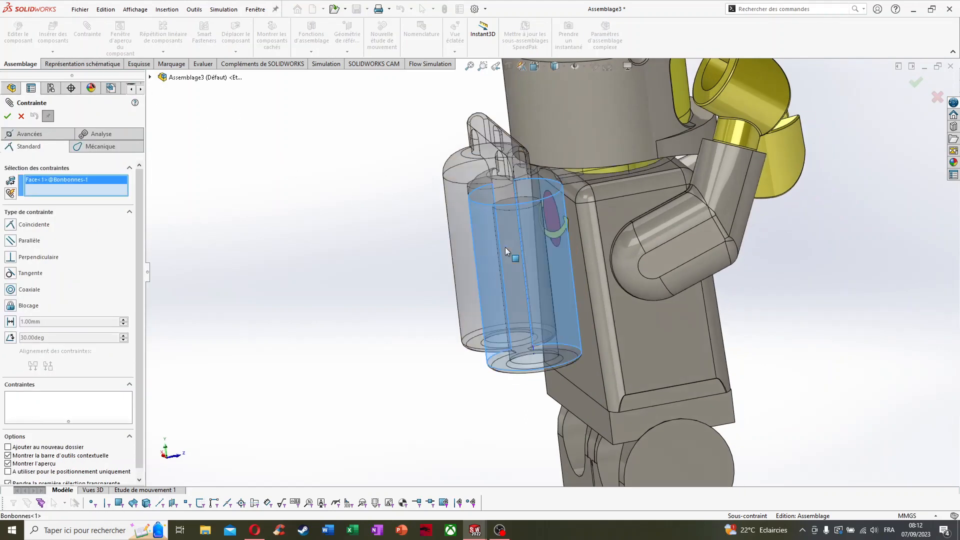
pyautogui.click(10, 306)
pyautogui.click(585, 298)
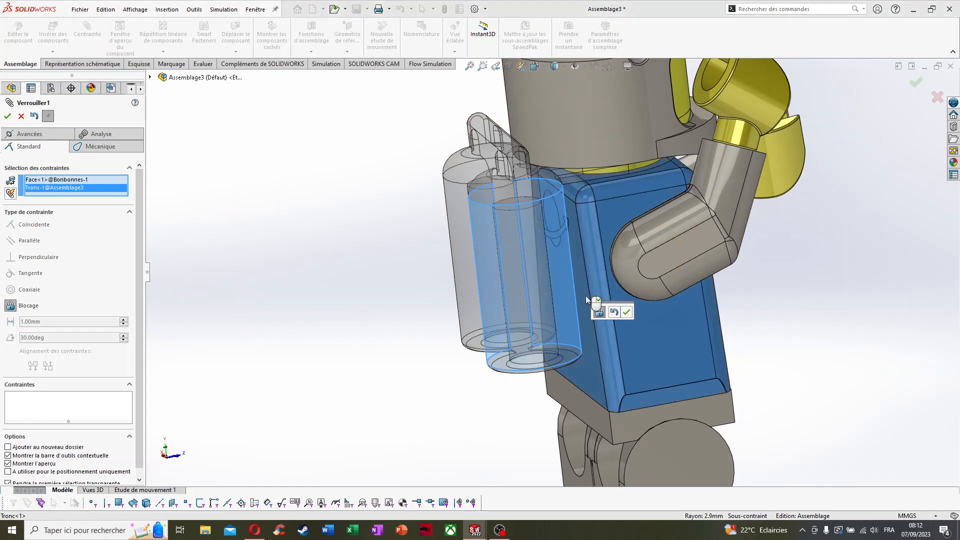
pyautogui.click(7, 116)
pyautogui.click(20, 116)
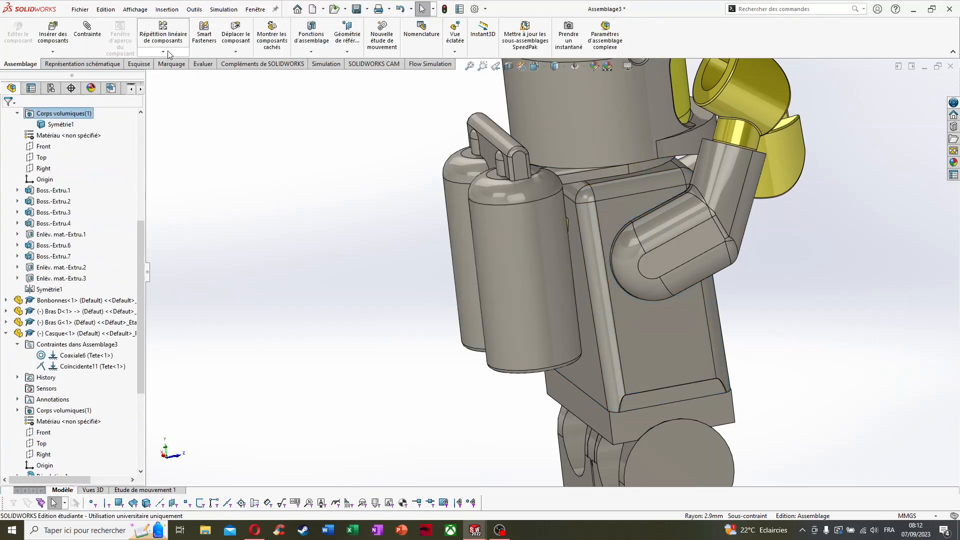
pyautogui.click(227, 35)
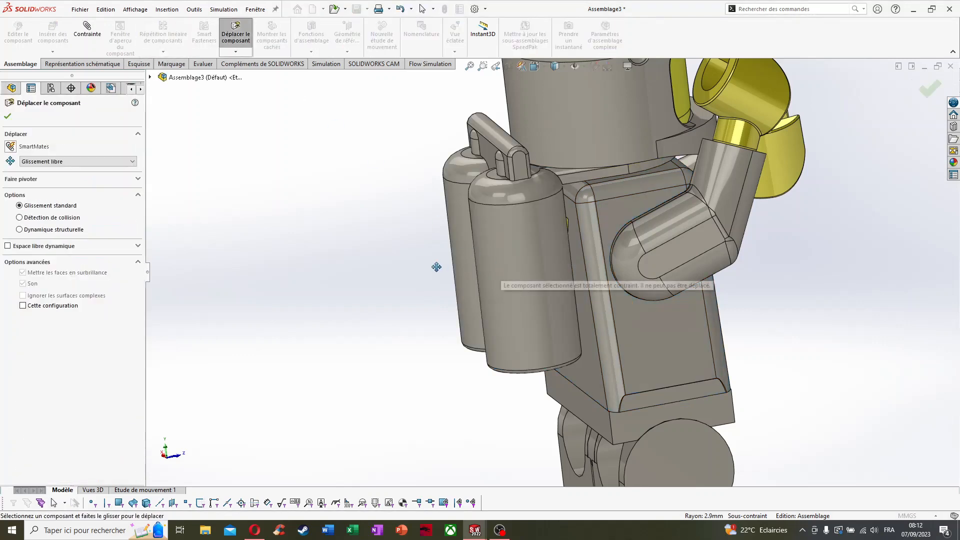
pyautogui.click(8, 118)
# Review the complete astronaut minifigure from the front, checking the helmet, arms, legs and air tanks
pyautogui.scroll(5, 134, 144)
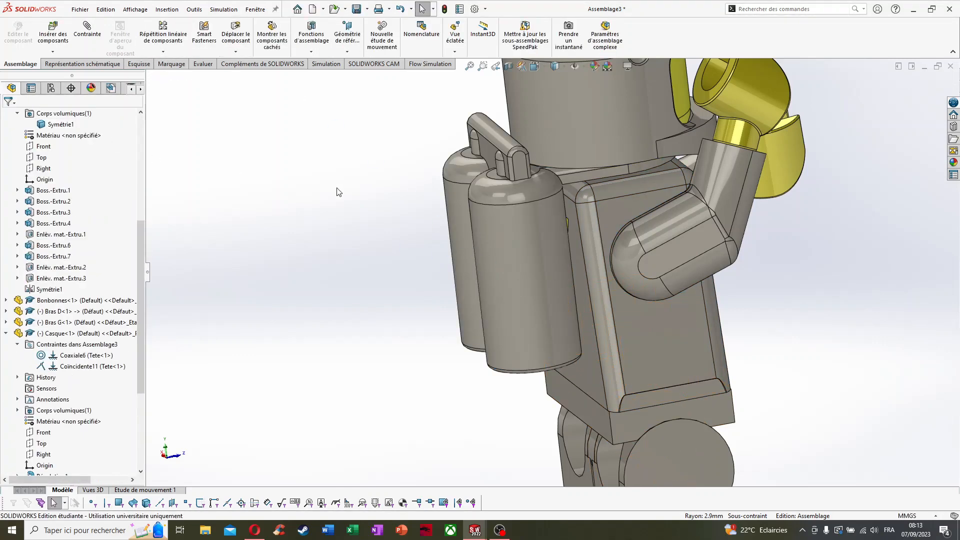
pyautogui.scroll(3, 240, 187)
pyautogui.scroll(7, 84, 195)
pyautogui.moveTo(432, 201); pyautogui.dragTo(248, 229, button='middle')
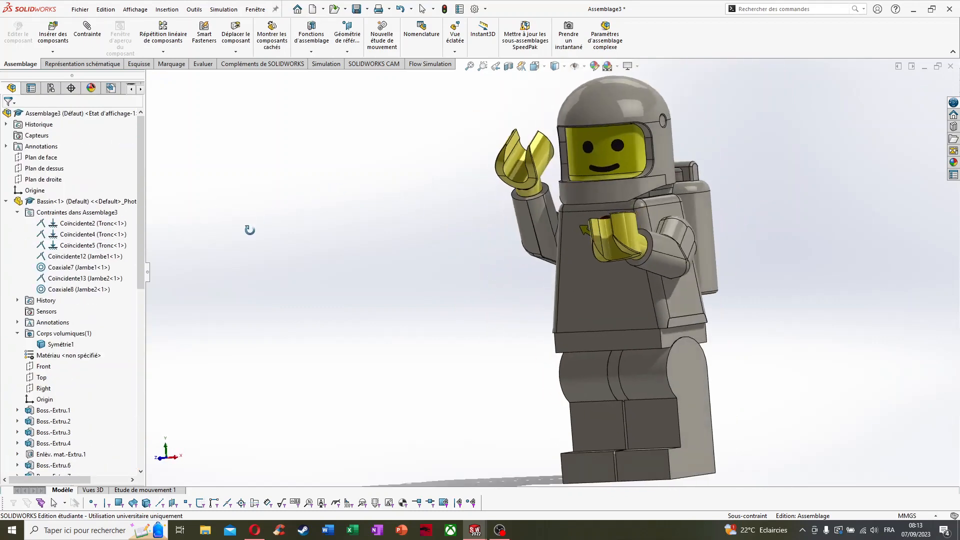
pyautogui.scroll(-2, 530, 216)
pyautogui.moveTo(565, 206); pyautogui.dragTo(568, 232, button='middle')
pyautogui.scroll(3, 631, 290)
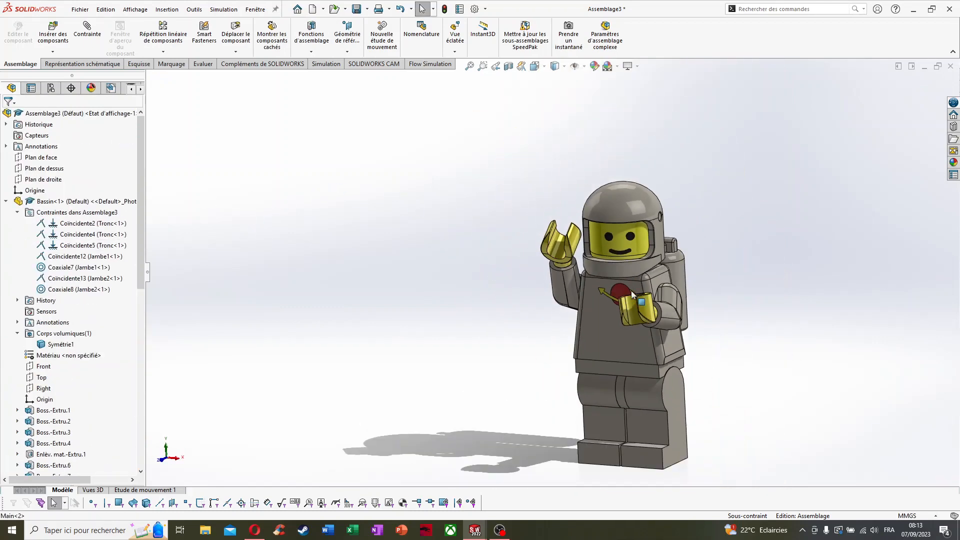
pyautogui.scroll(-2, 698, 334)
pyautogui.scroll(2, 695, 333)
pyautogui.moveTo(657, 334); pyautogui.dragTo(650, 359, button='middle')
pyautogui.scroll(2, 649, 359)
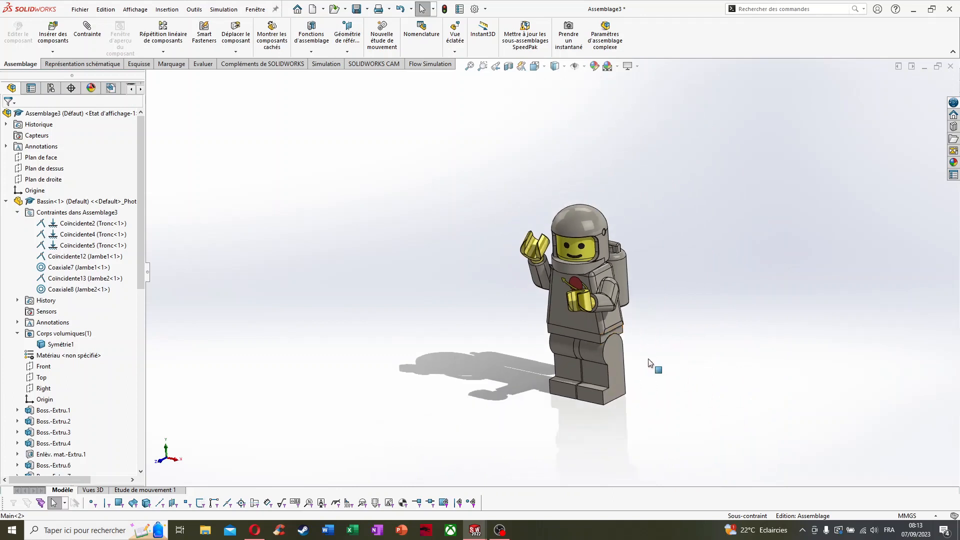
pyautogui.scroll(-2, 650, 360)
# Lower both arms of the minifigure so that the hands reach forward in front of the torso
pyautogui.click(237, 36)
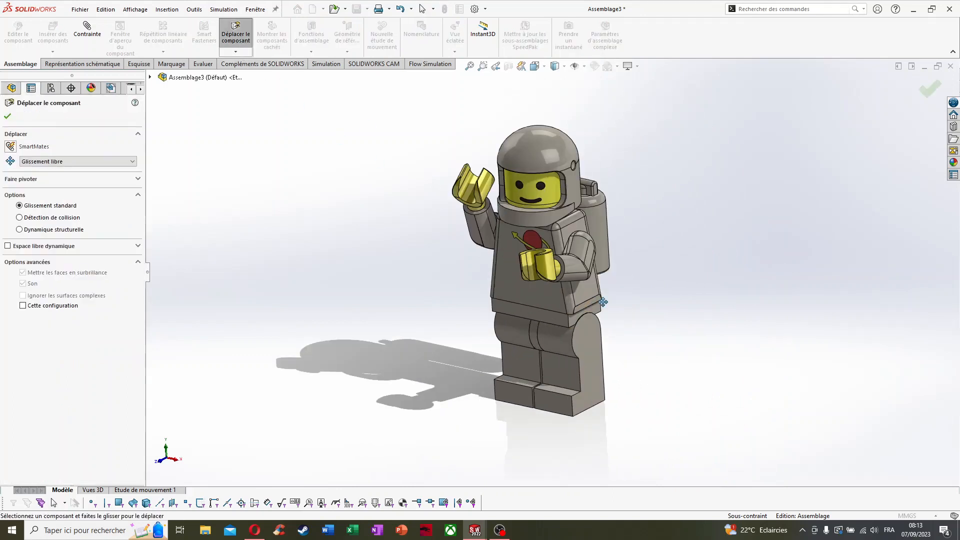
pyautogui.moveTo(574, 273)
pyautogui.mouseDown()
pyautogui.moveTo(562, 266)
pyautogui.moveTo(576, 276)
pyautogui.mouseUp()
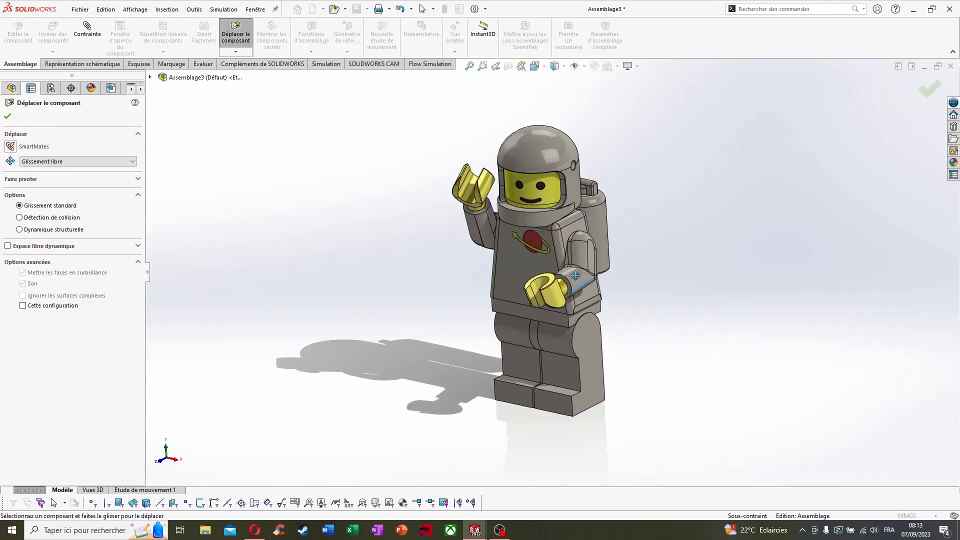
pyautogui.moveTo(472, 220); pyautogui.dragTo(465, 263)
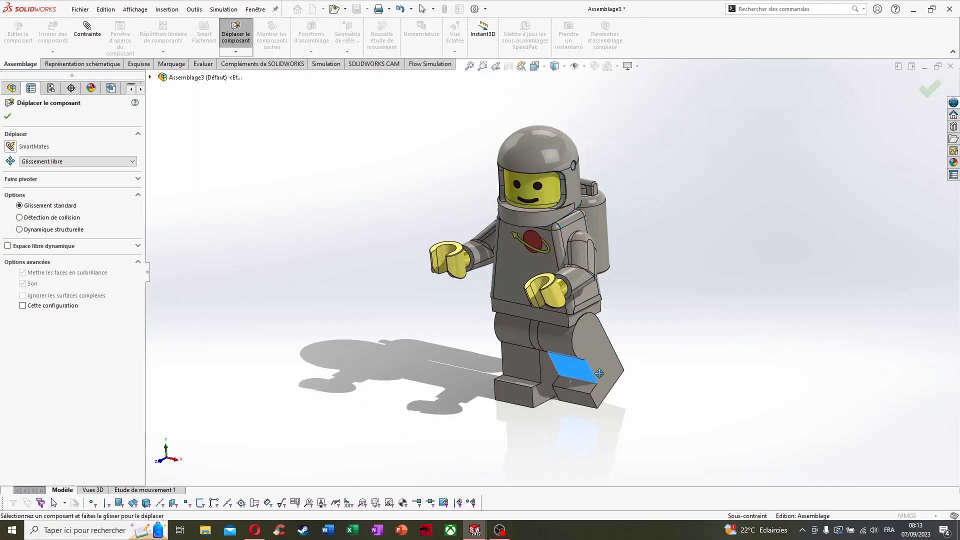
# Pose the legs in a walking stance, with the figure's left leg swung backward and its right leg forward
pyautogui.moveTo(567, 381); pyautogui.dragTo(619, 364)
pyautogui.moveTo(520, 368); pyautogui.dragTo(485, 373)
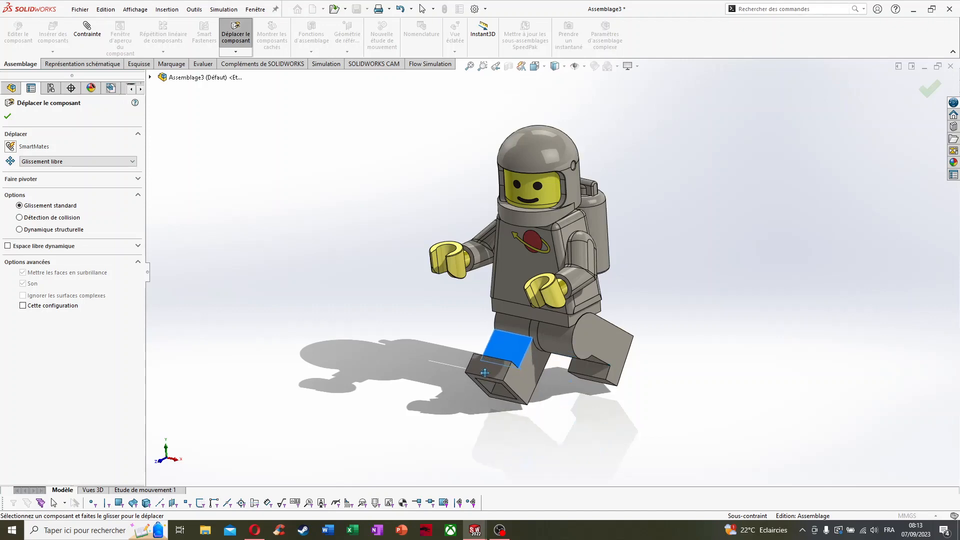
pyautogui.moveTo(547, 272); pyautogui.dragTo(532, 236, button='middle')
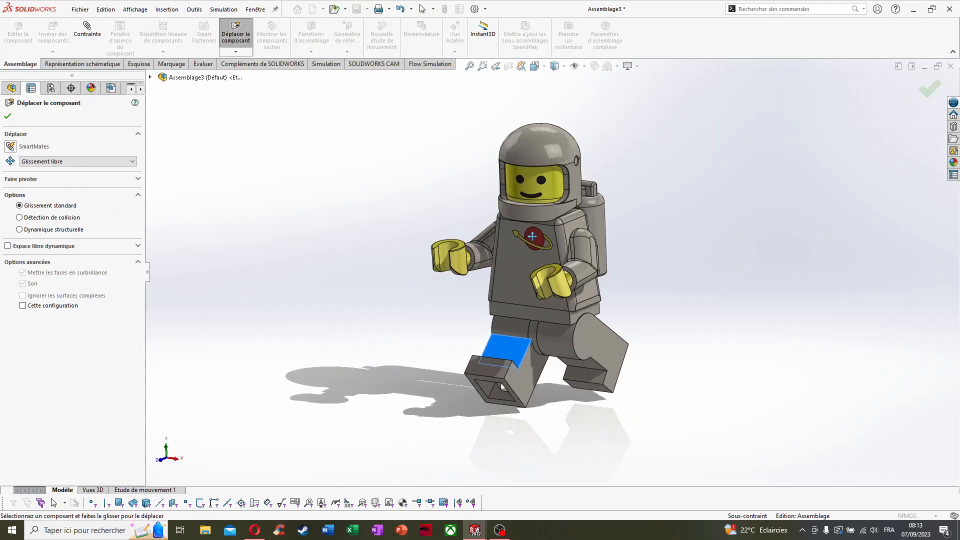
pyautogui.click(8, 116)
pyautogui.scroll(-2, 612, 234)
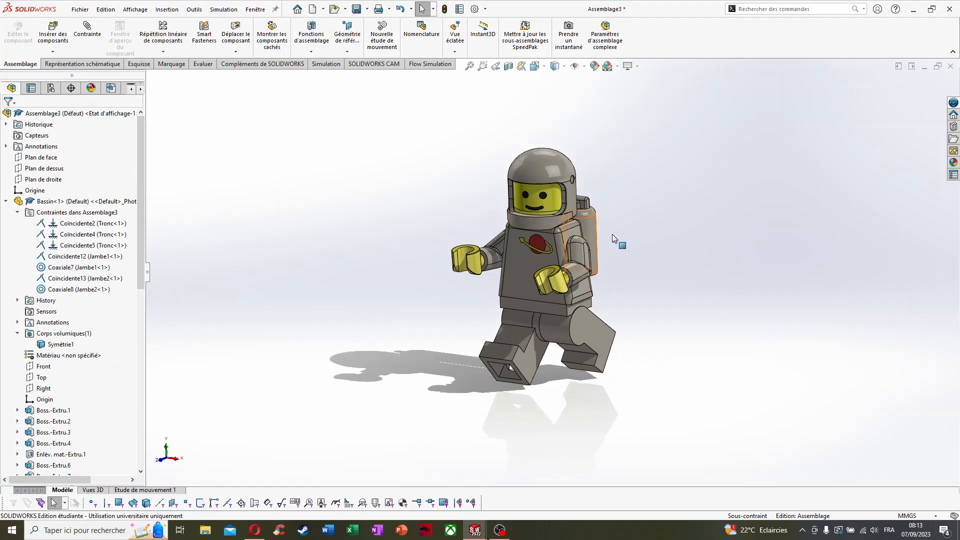